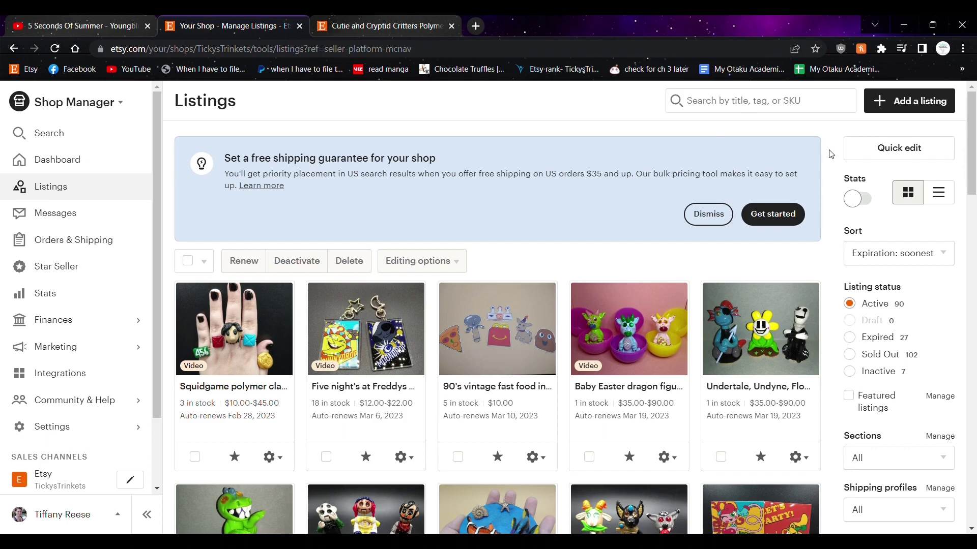
Step: Start a new shop listing and add ten product photos to it
left_click(886, 107)
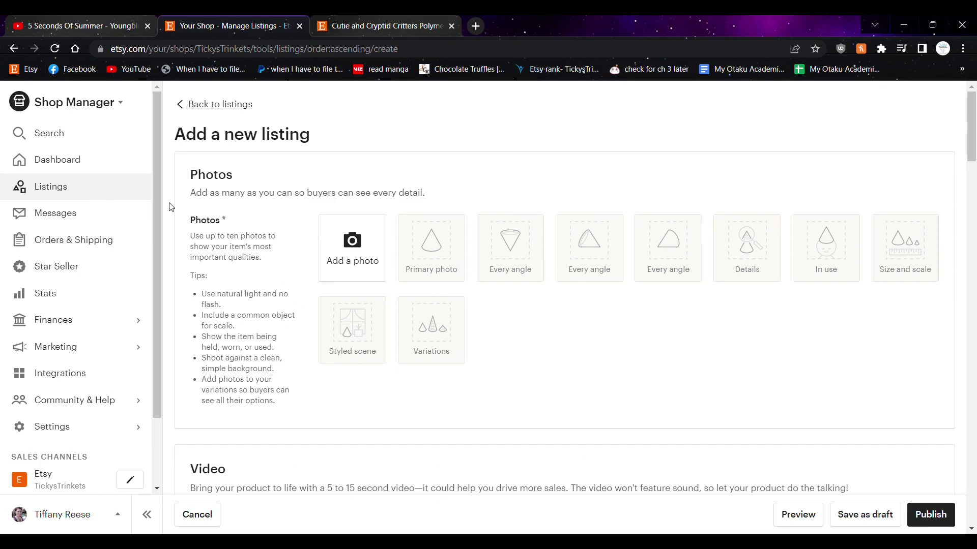
left_click(84, 189)
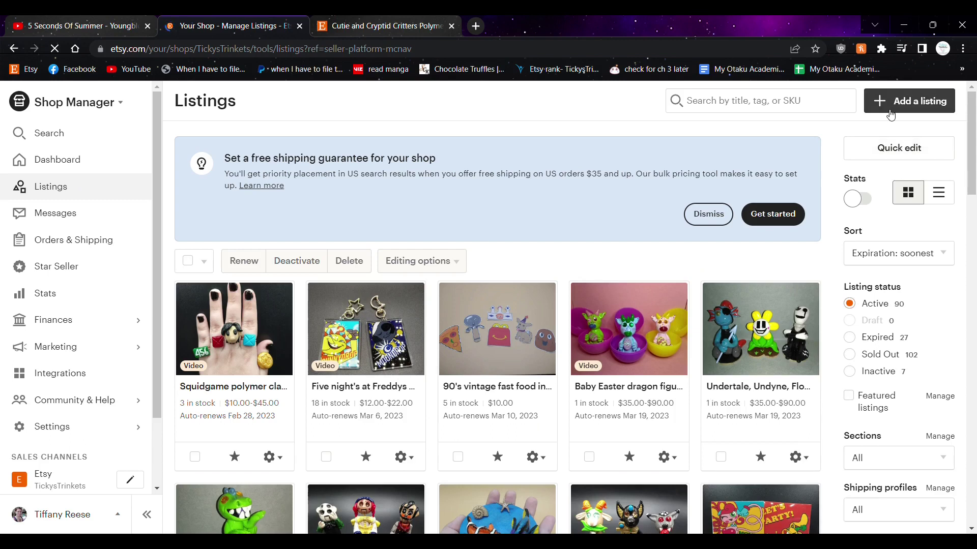
left_click(909, 101)
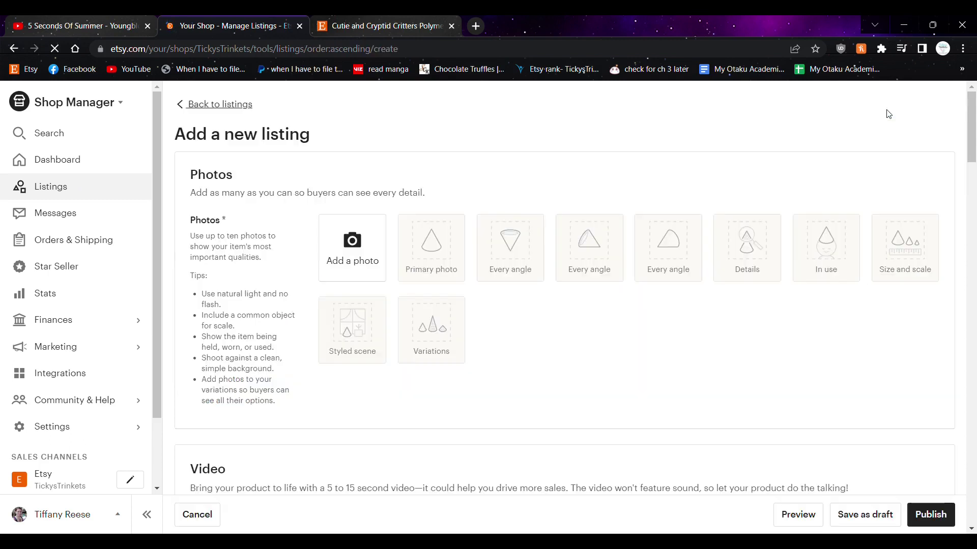
left_click(350, 253)
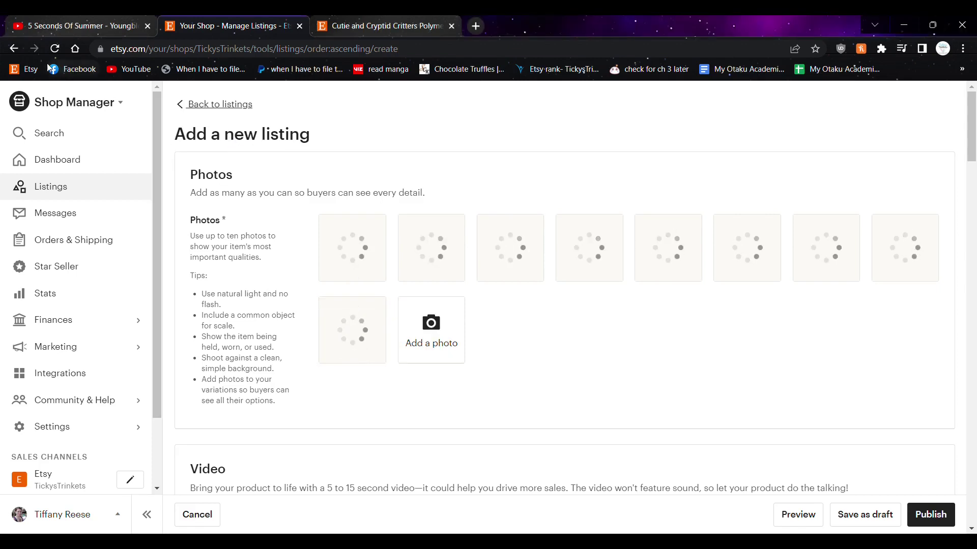
left_click(416, 333)
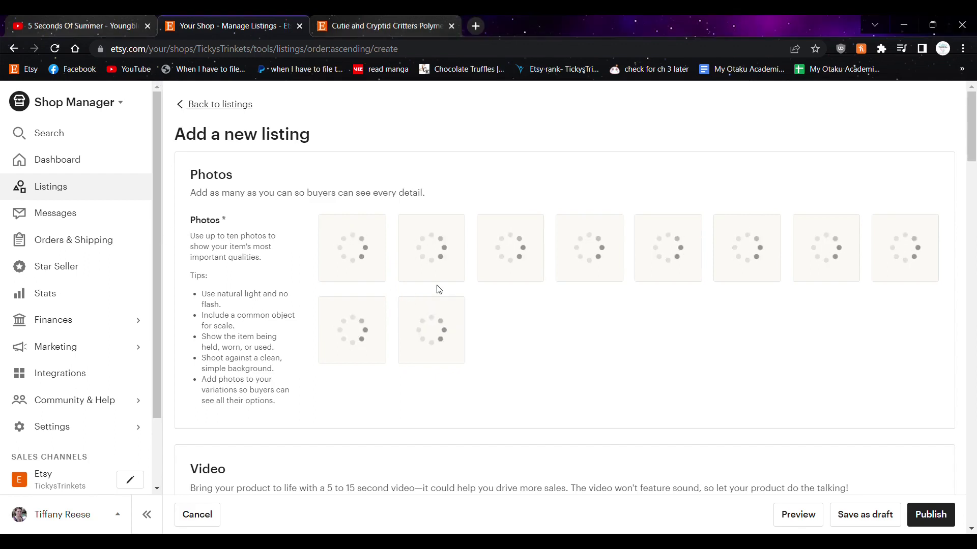
Step: Look through the photo, video and listing details sections of the new listing form
scroll(558, 304, "down", 6)
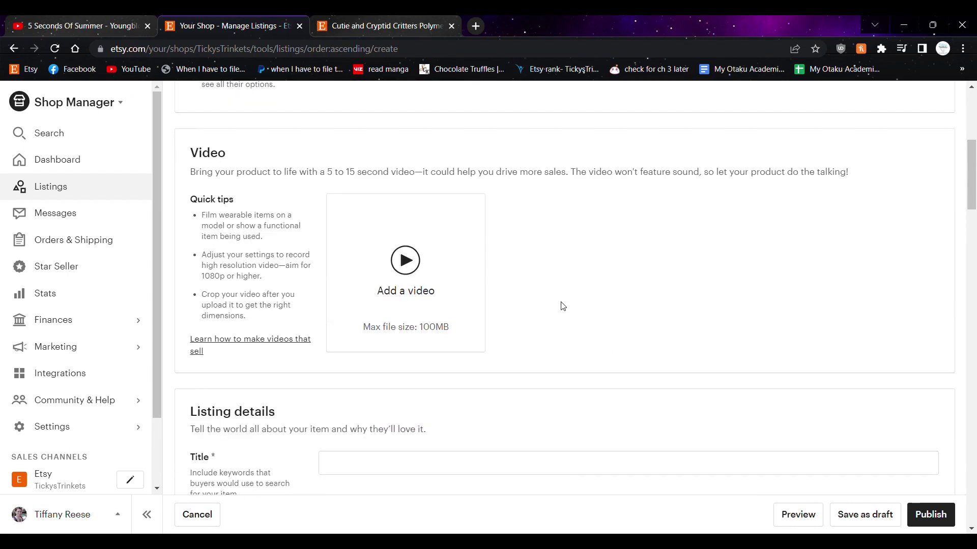
scroll(442, 307, "up", 6)
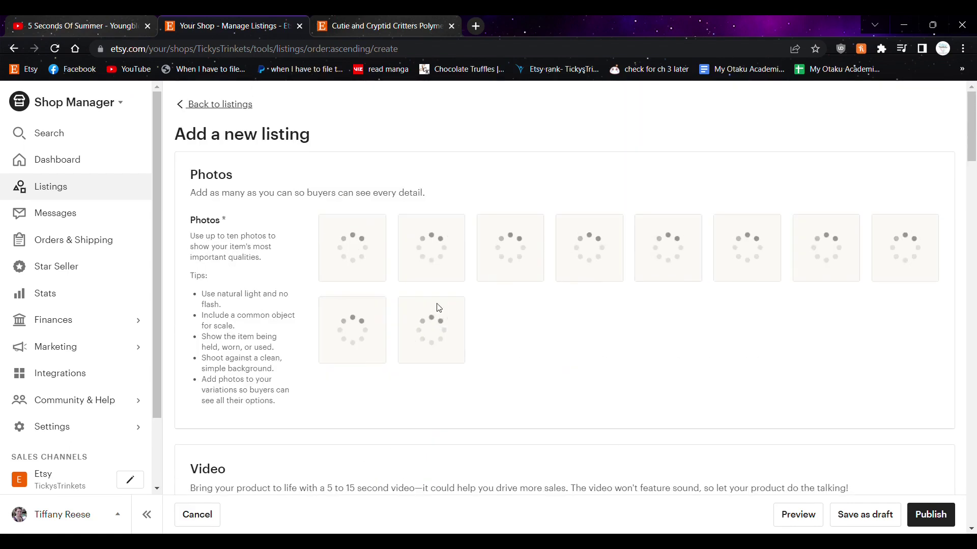
scroll(435, 364, "down", 5)
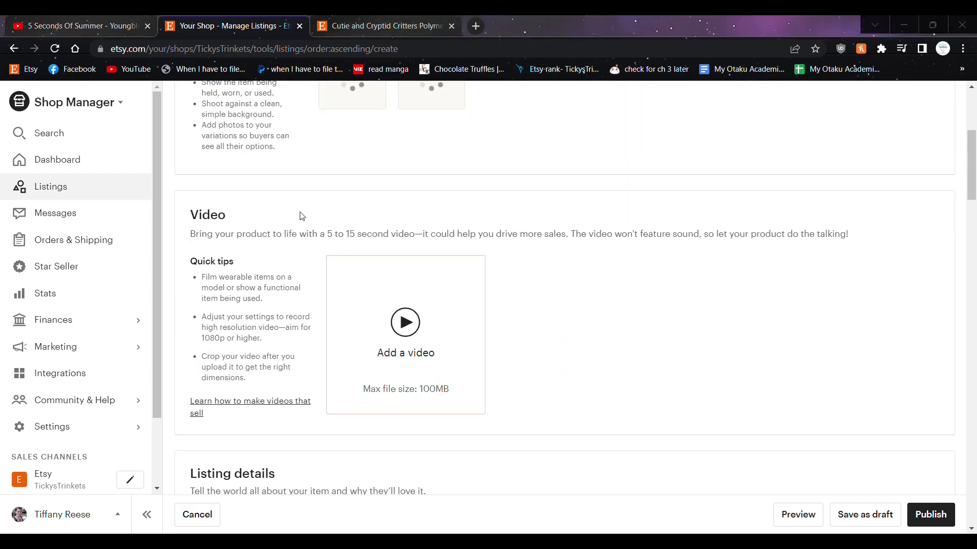
left_click(465, 29)
scroll(541, 239, "up", 4)
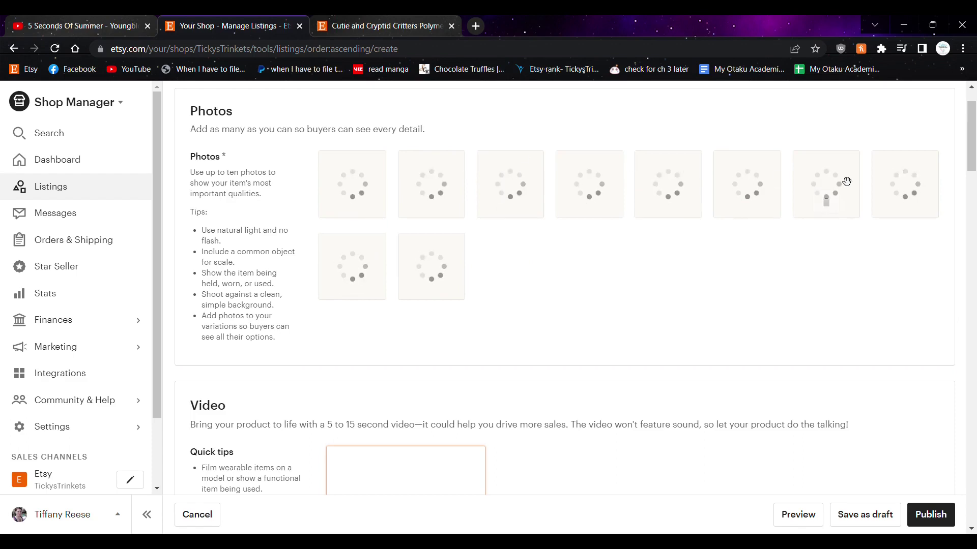
scroll(860, 206, "down", 2)
scroll(814, 234, "up", 4)
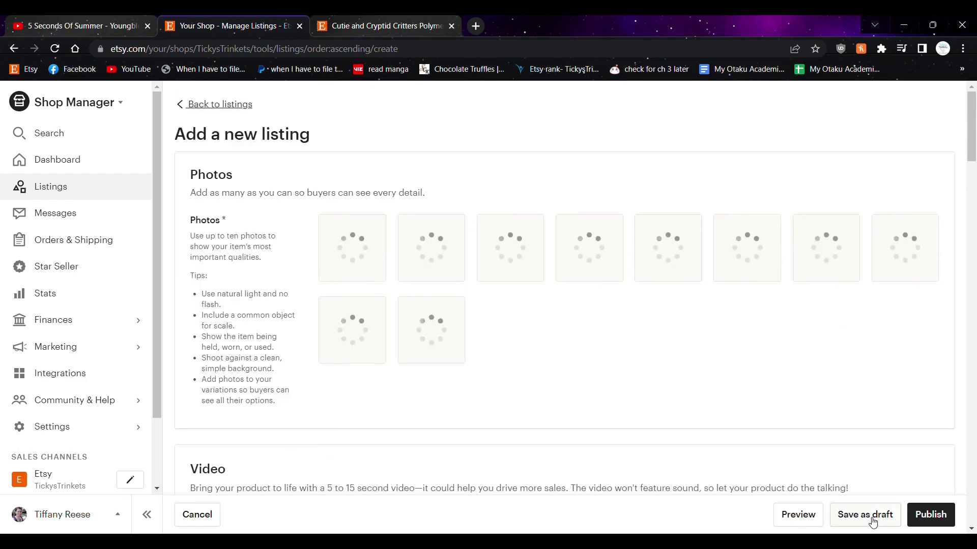
scroll(661, 346, "down", 5)
scroll(580, 323, "down", 5)
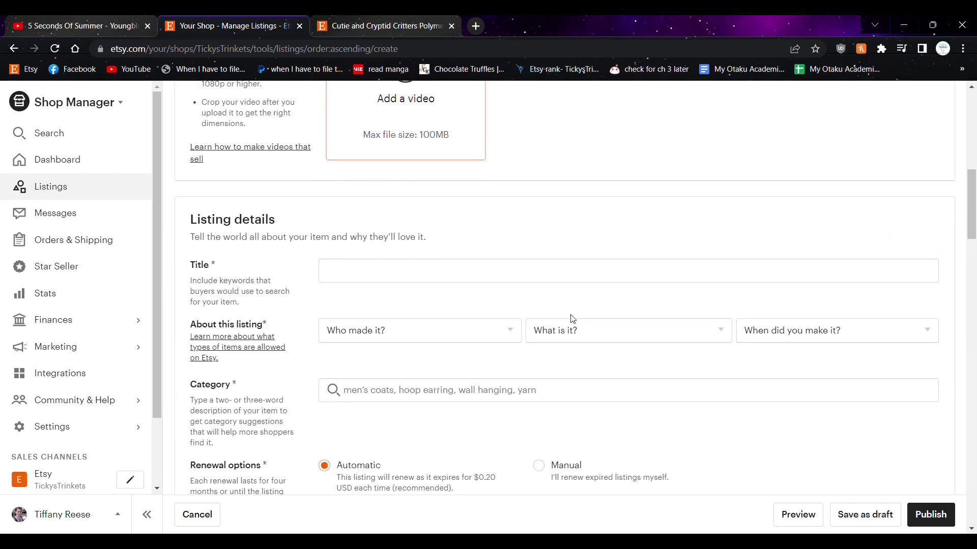
Step: Open the TickysTrinkets shop page in a new tab from the existing ring set listing
left_click(336, 26)
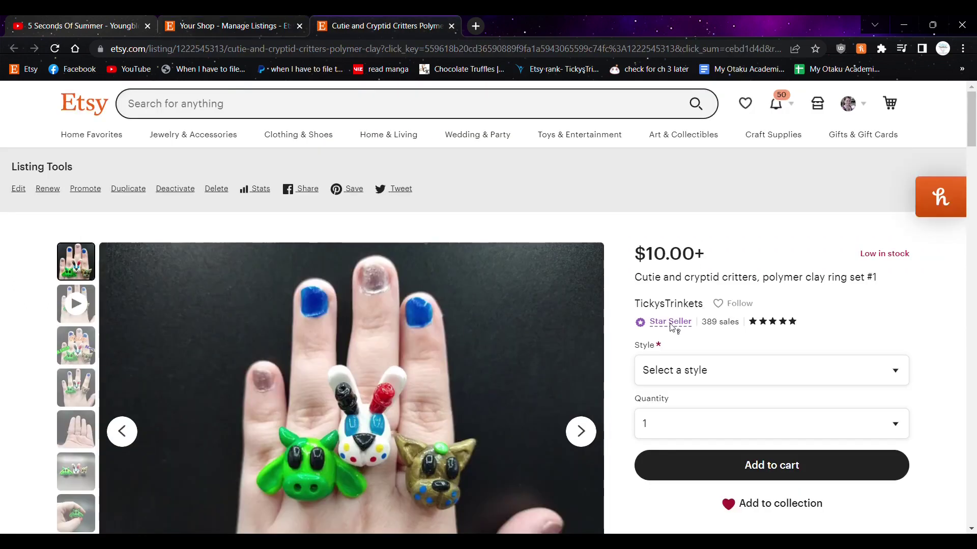
middle_click(674, 305)
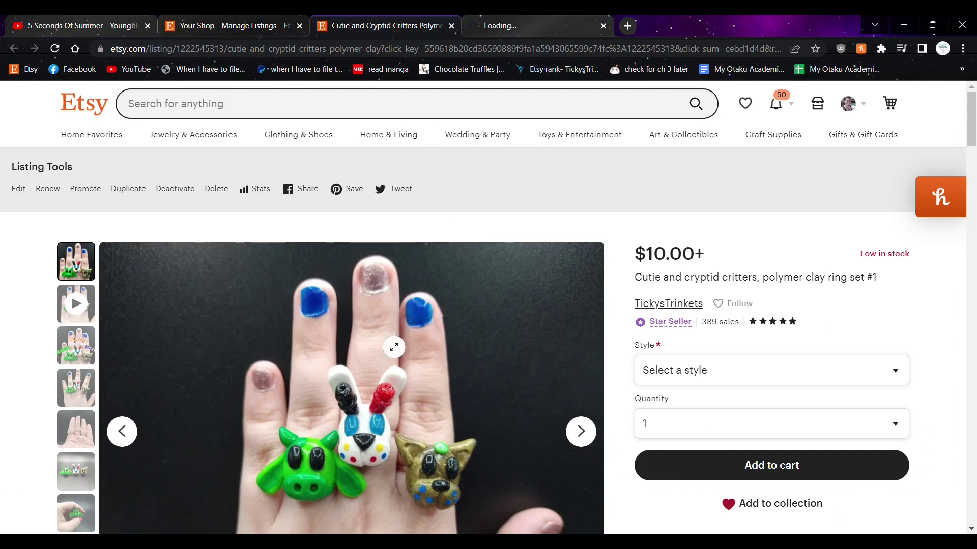
left_click(512, 22)
left_click(254, 21)
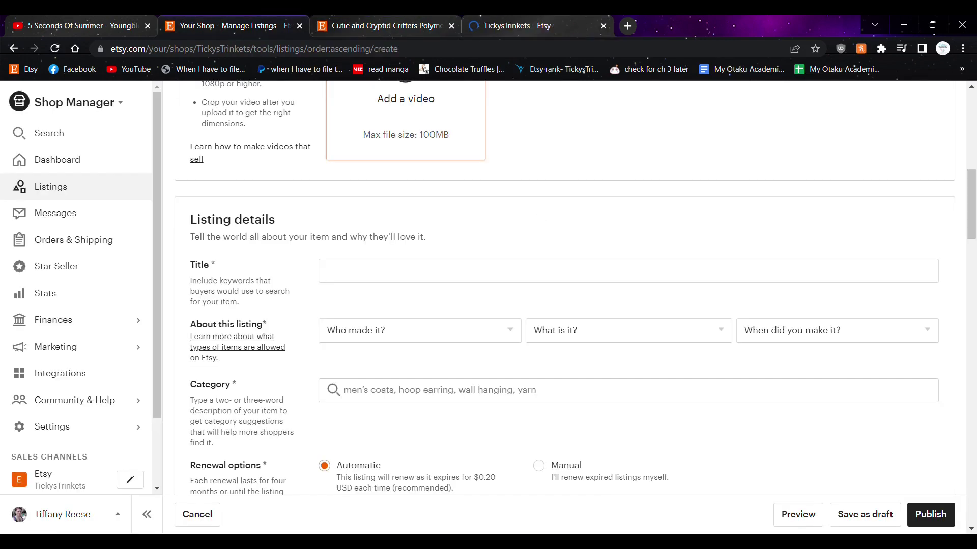
left_click(598, 21)
scroll(593, 328, "down", 8)
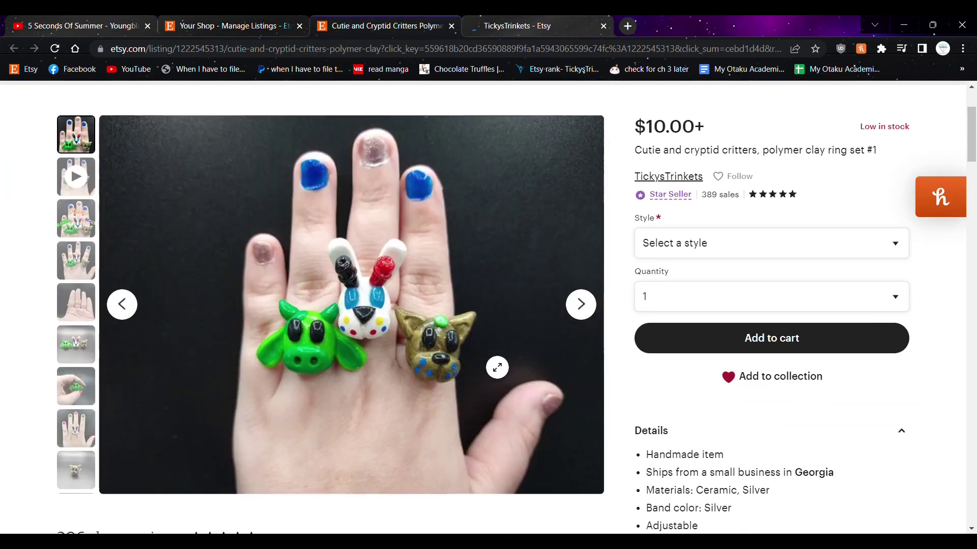
left_click(257, 23)
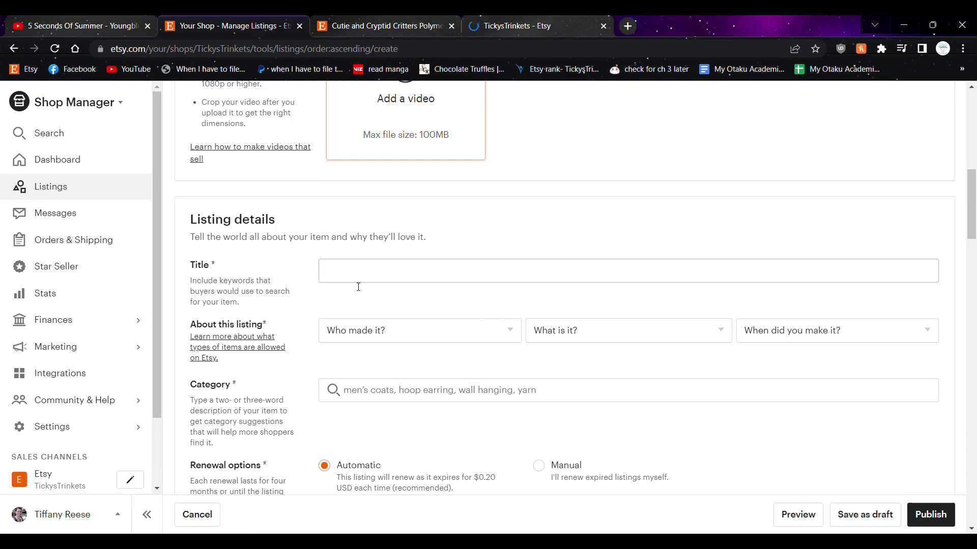
left_click(514, 25)
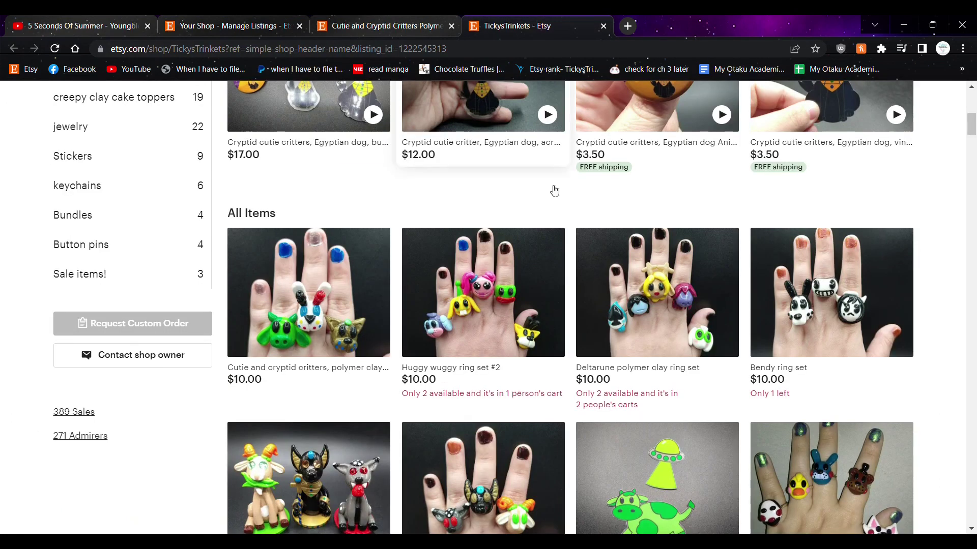
Step: Open the existing Cutie and cryptid critters sculptures set #1 listing and copy its title
scroll(382, 338, "down", 4)
left_click(310, 325)
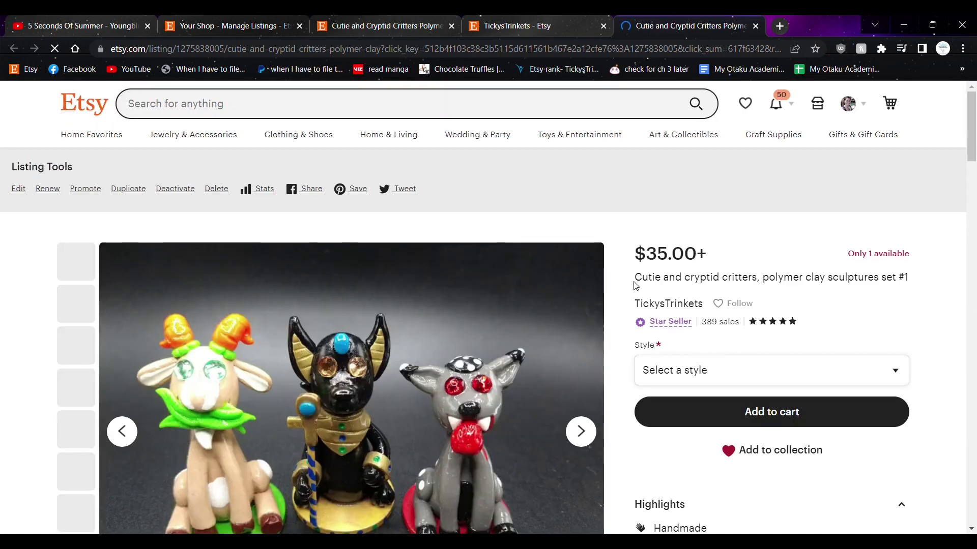
left_click_drag(634, 282, 910, 280)
key("ctrl+c")
left_click(663, 279)
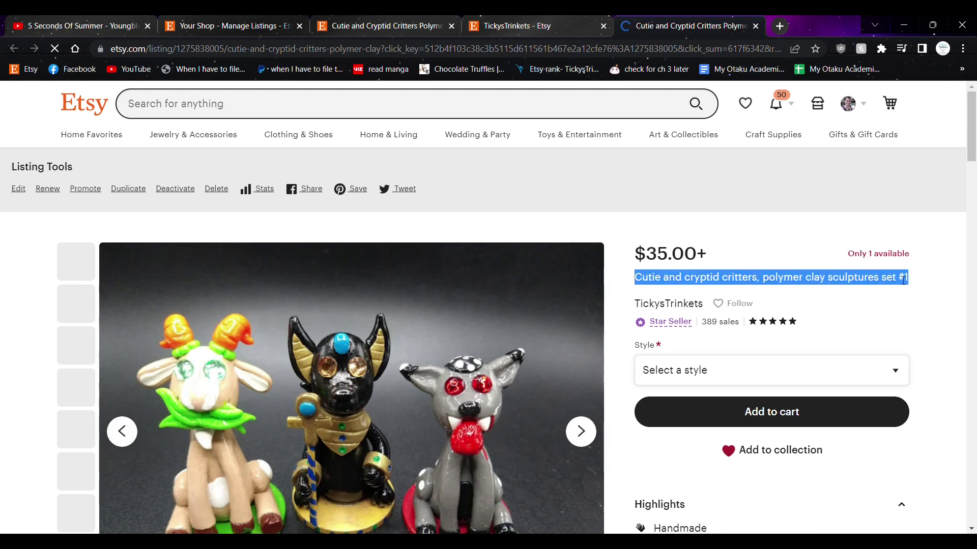
scroll(809, 335, "down", 7)
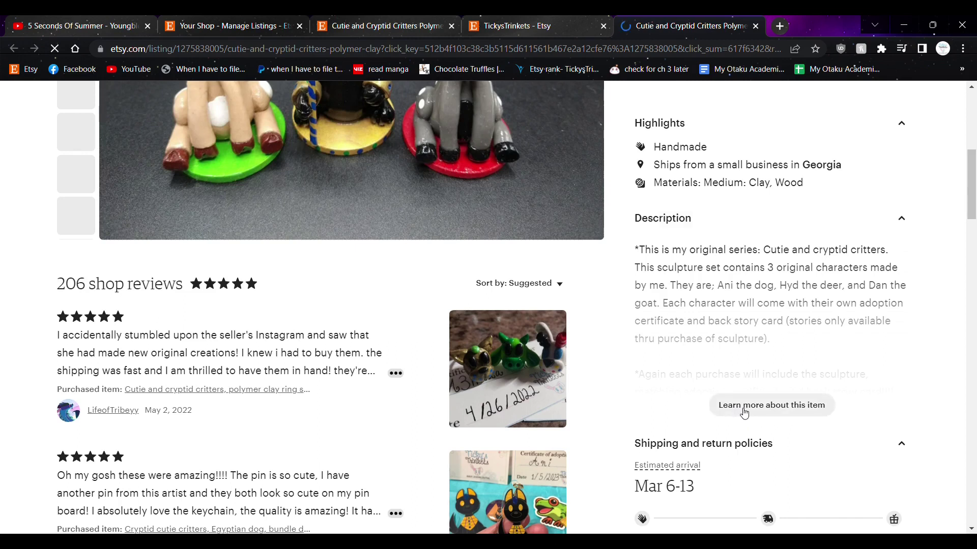
Step: Paste the copied title into the new listing and edit it to "Cutie and cryptid critters, polymer clay sculptures set #2"
left_click(221, 21)
left_click(379, 270)
key("ctrl+v")
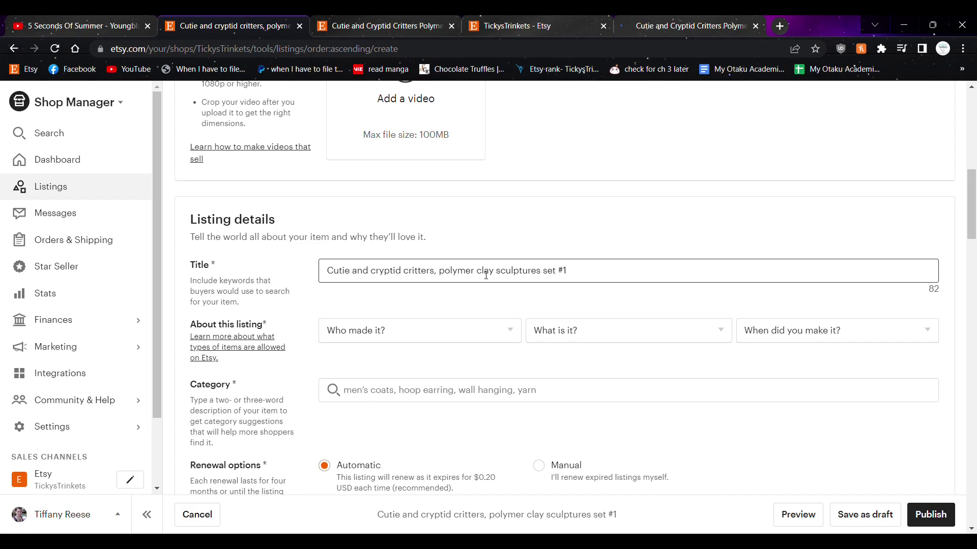
key("BackSpace")
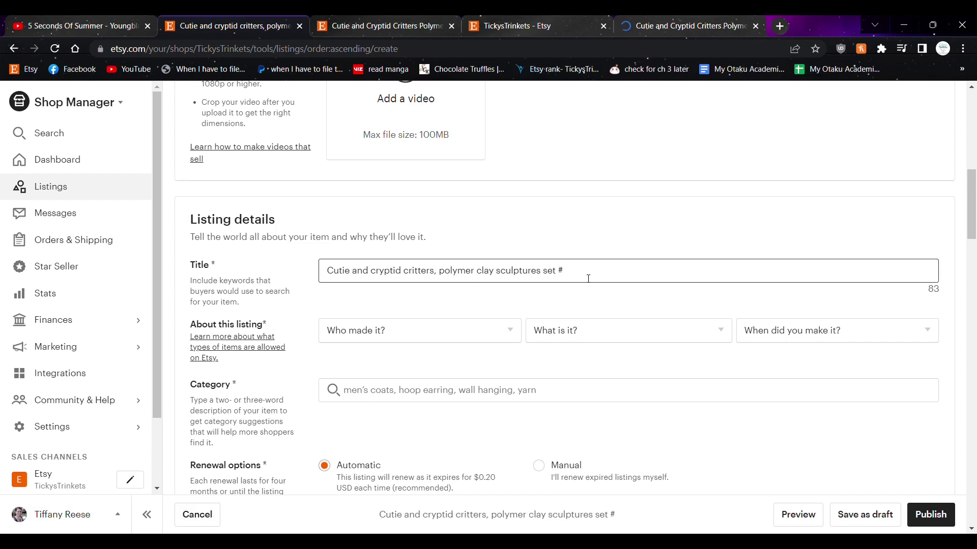
type("2")
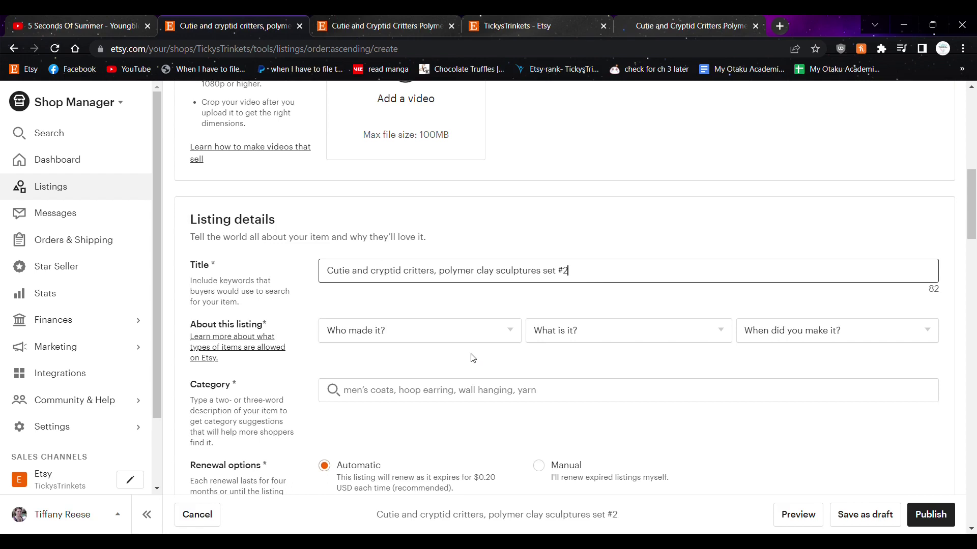
Step: Describe the listing as made by "I did", "A finished product", made in 2020 - 2023
left_click(473, 330)
left_click(450, 364)
left_click(551, 335)
left_click(583, 377)
left_click(762, 337)
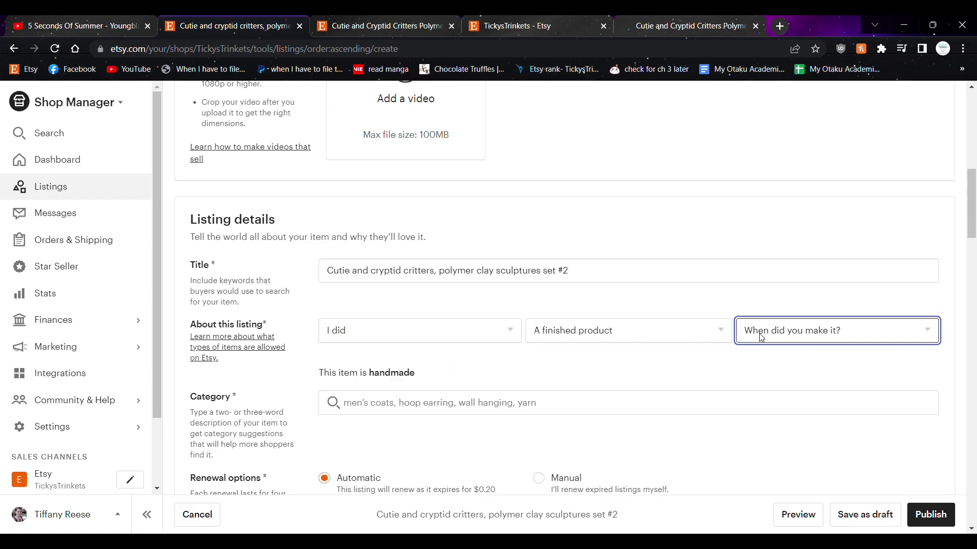
left_click(808, 150)
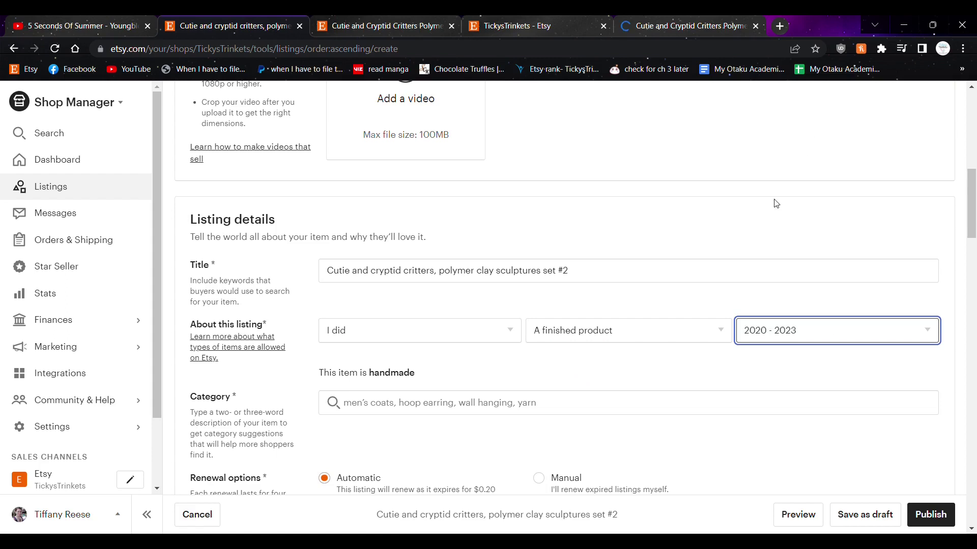
Step: Close the TickysTrinkets shop page tab and return to the new listing form
scroll(499, 408, "down", 2)
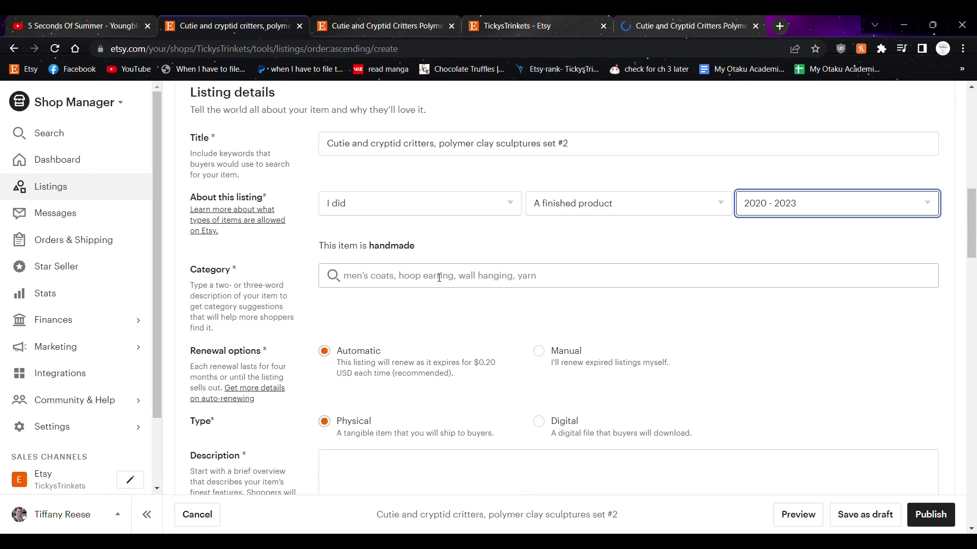
left_click(725, 23)
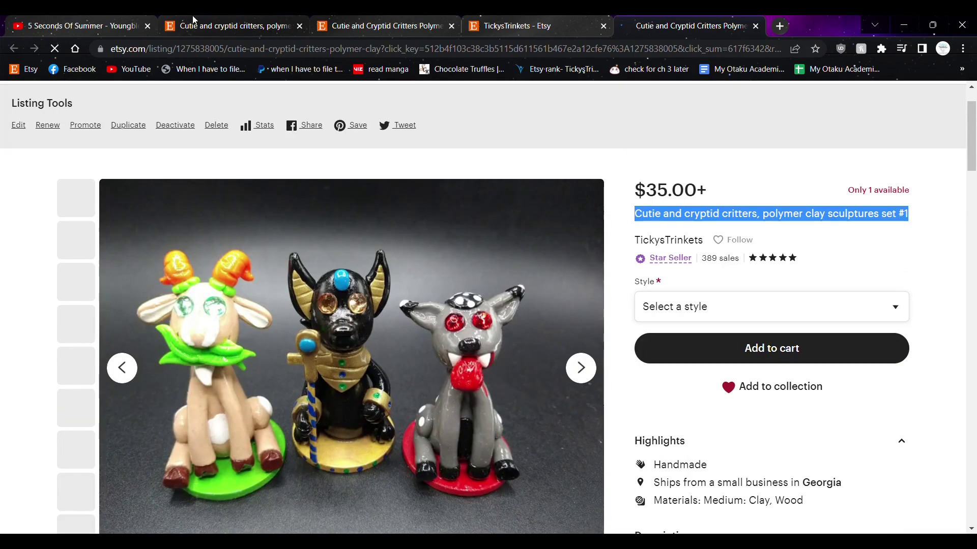
left_click(193, 21)
left_click(495, 23)
left_click(603, 26)
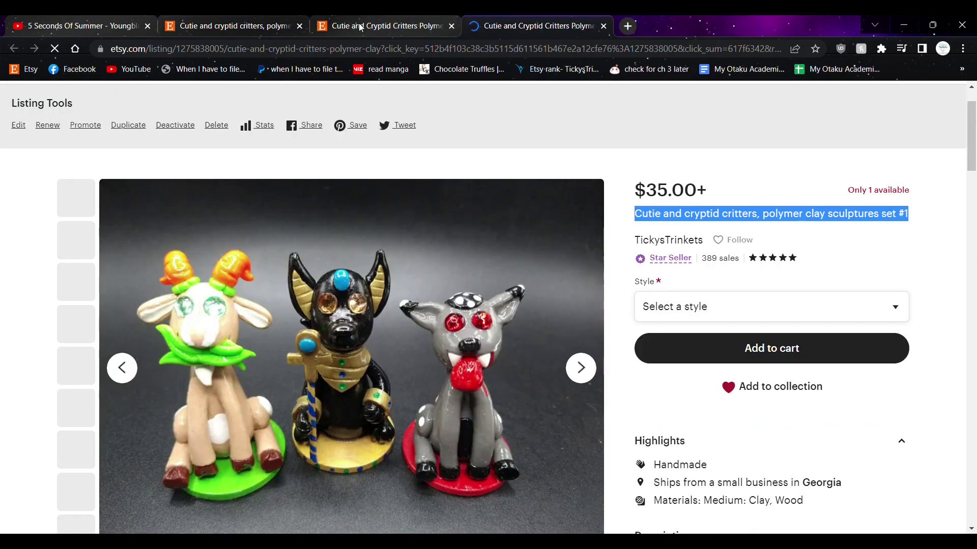
left_click(264, 23)
Step: Set the listing's category to Figurines under Art & Collectibles, Sculpture, and review the categories where shoppers will find it
left_click(393, 279)
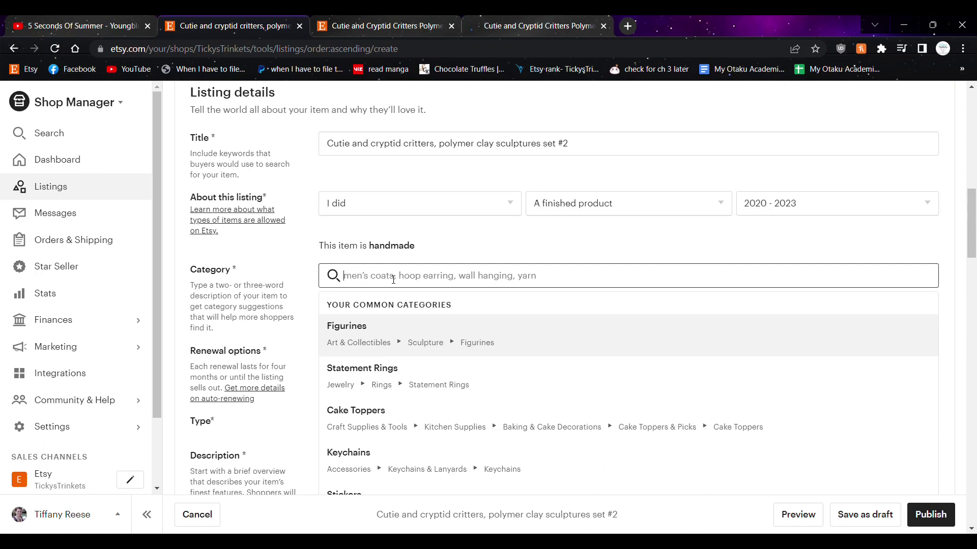
scroll(552, 295, "down", 1)
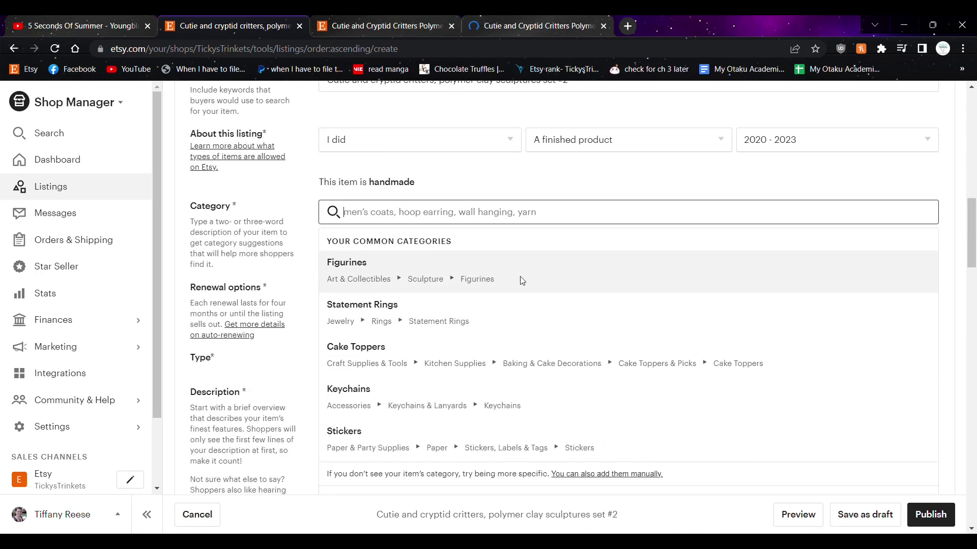
scroll(520, 277, "down", 1)
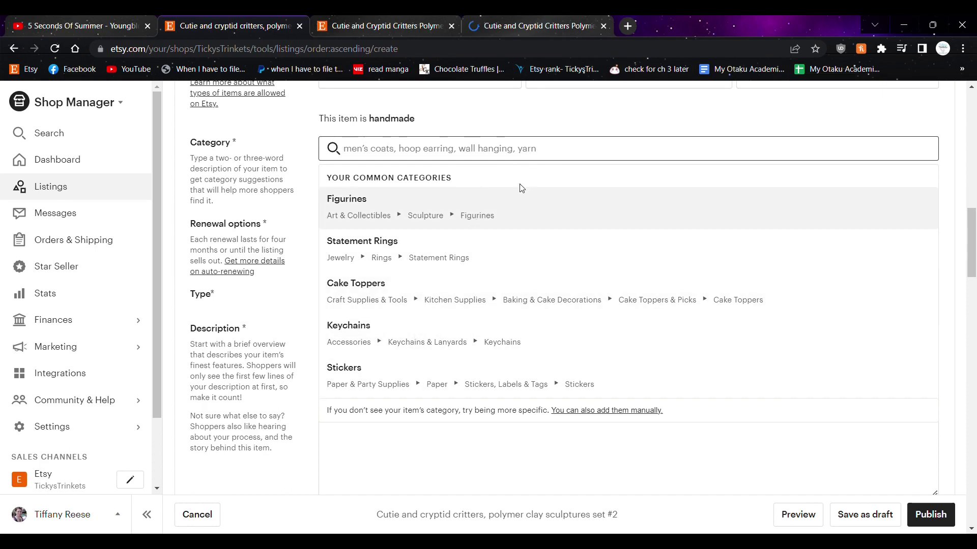
left_click(519, 216)
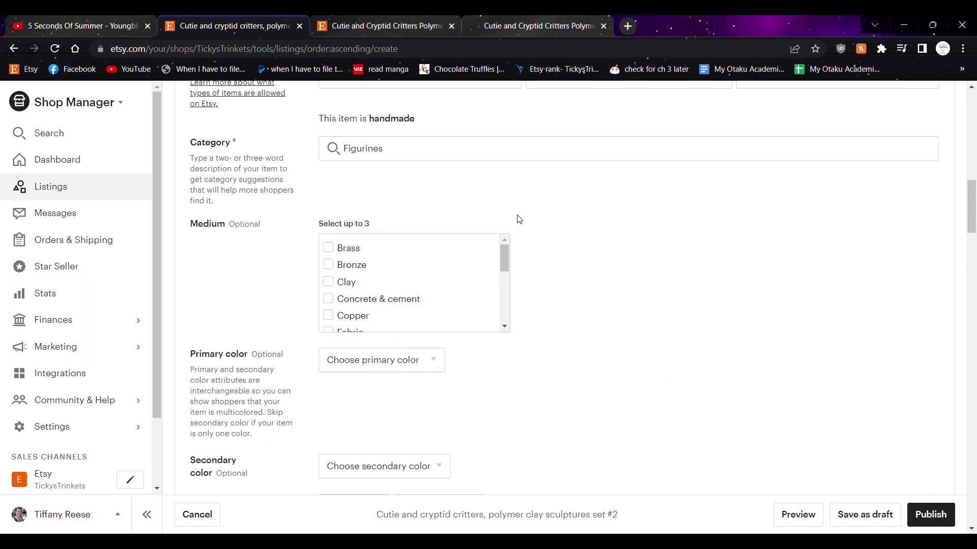
scroll(516, 215, "up", 2)
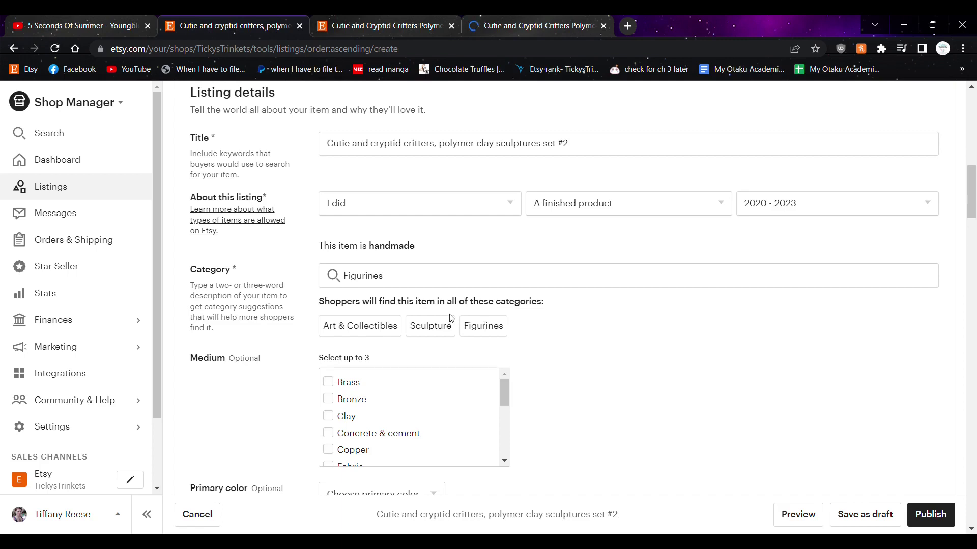
left_click_drag(480, 304, 535, 302)
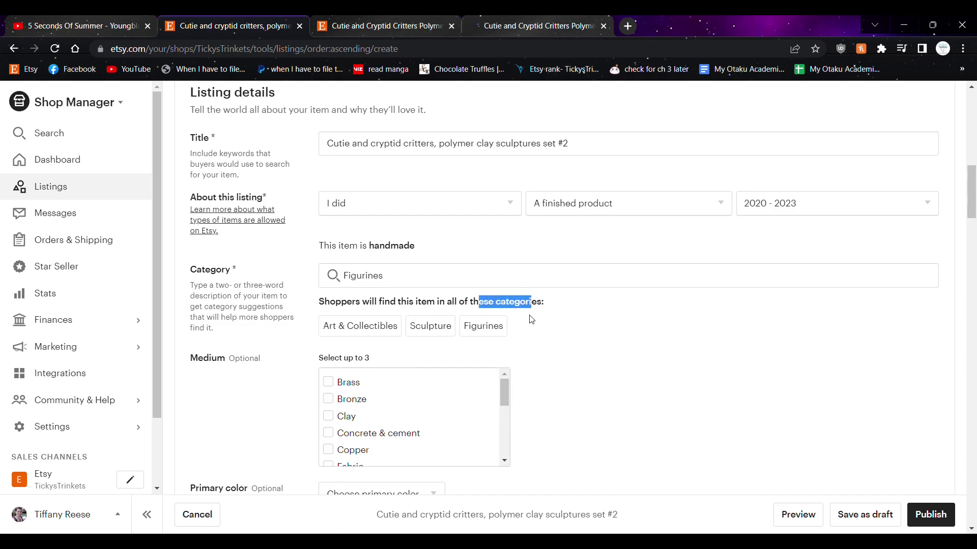
left_click(534, 324)
Step: Select Clay and Wood as the figurine listing's mediums
scroll(473, 399, "down", 1)
scroll(473, 399, "down", 2)
scroll(411, 402, "up", 2)
scroll(332, 422, "down", 2)
scroll(573, 419, "down", 1)
scroll(379, 371, "up", 1)
left_click(330, 356)
scroll(437, 356, "down", 4)
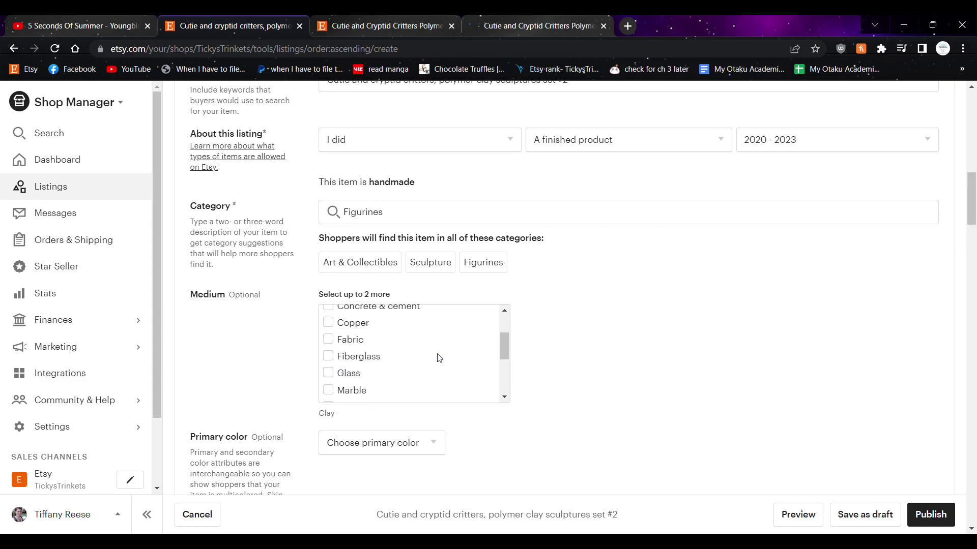
left_click(329, 389)
scroll(666, 394, "down", 10)
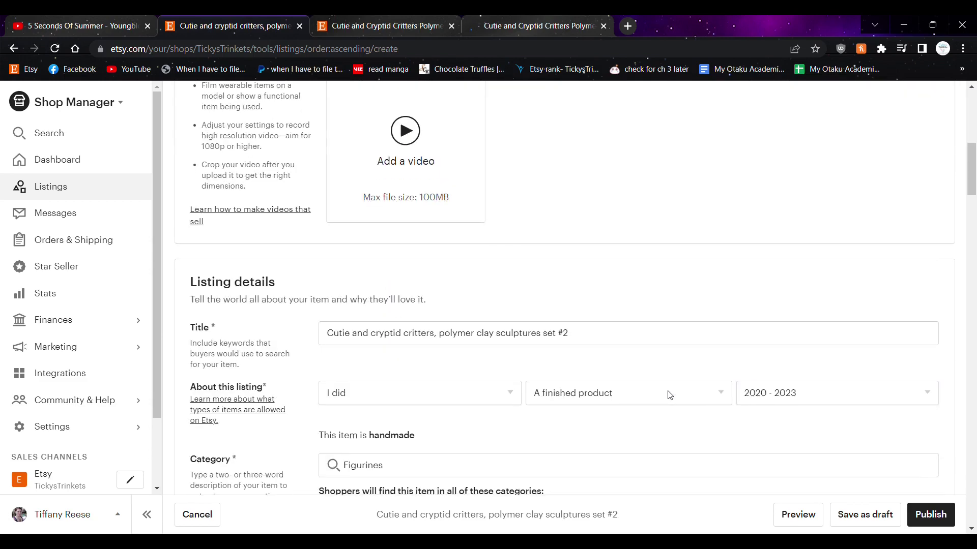
scroll(384, 395, "down", 3)
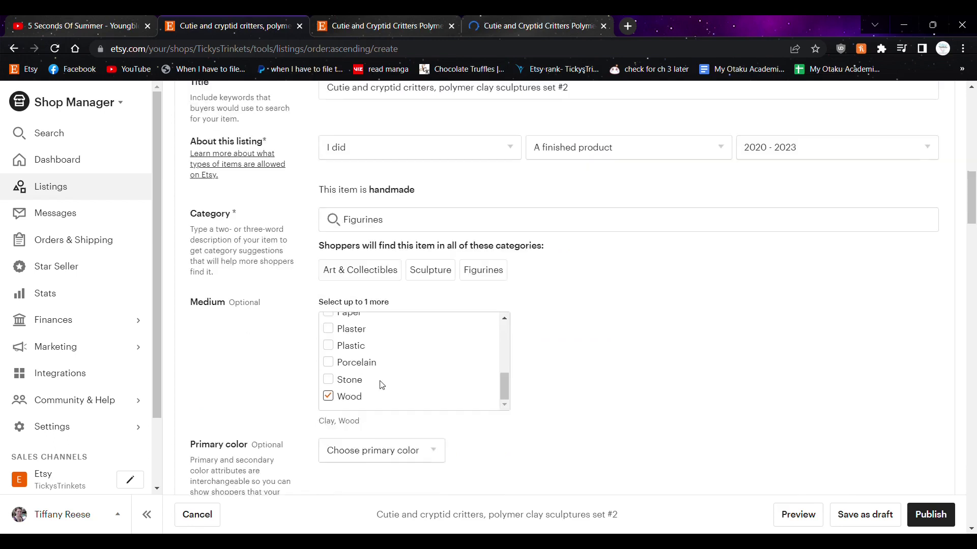
Step: Look through the primary color and secondary color choices for the item
scroll(582, 386, "down", 5)
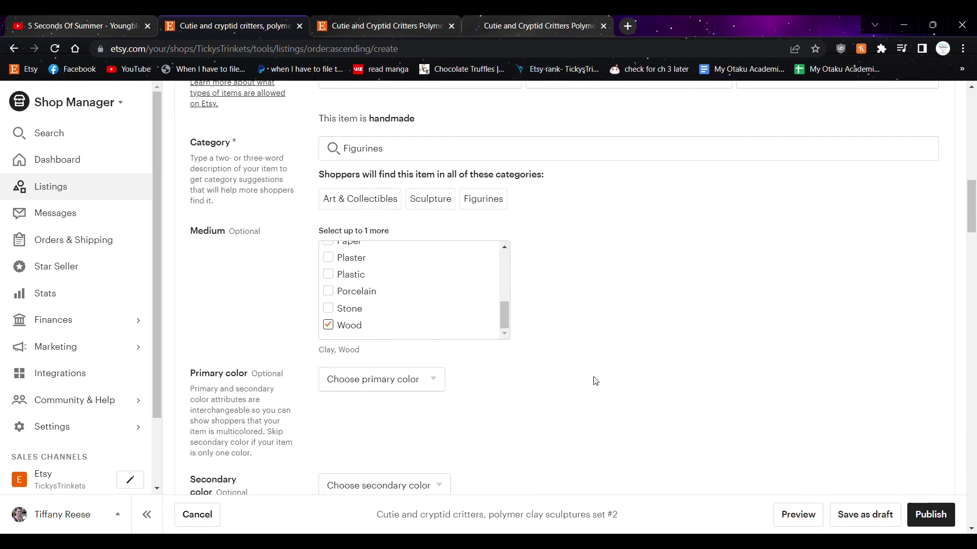
left_click(434, 194)
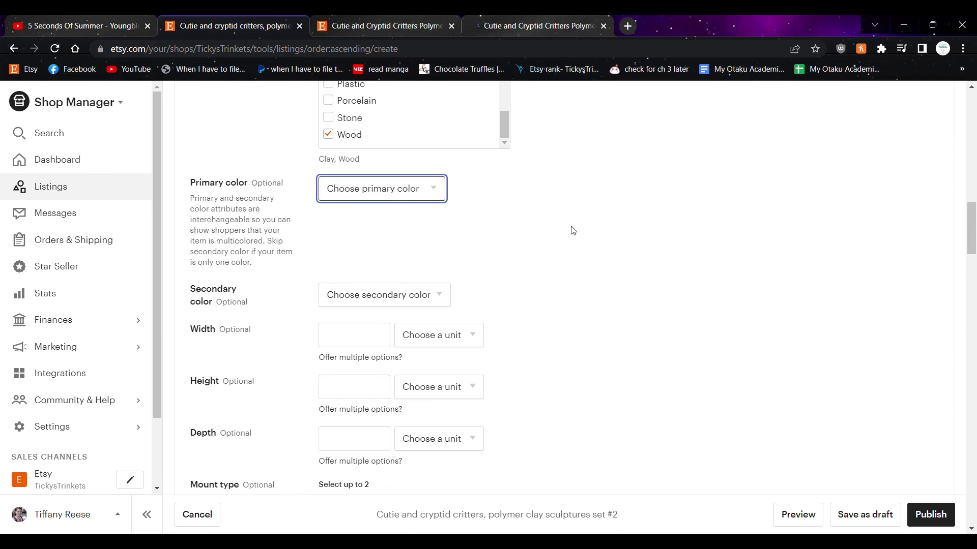
scroll(491, 268, "down", 1)
left_click(447, 229)
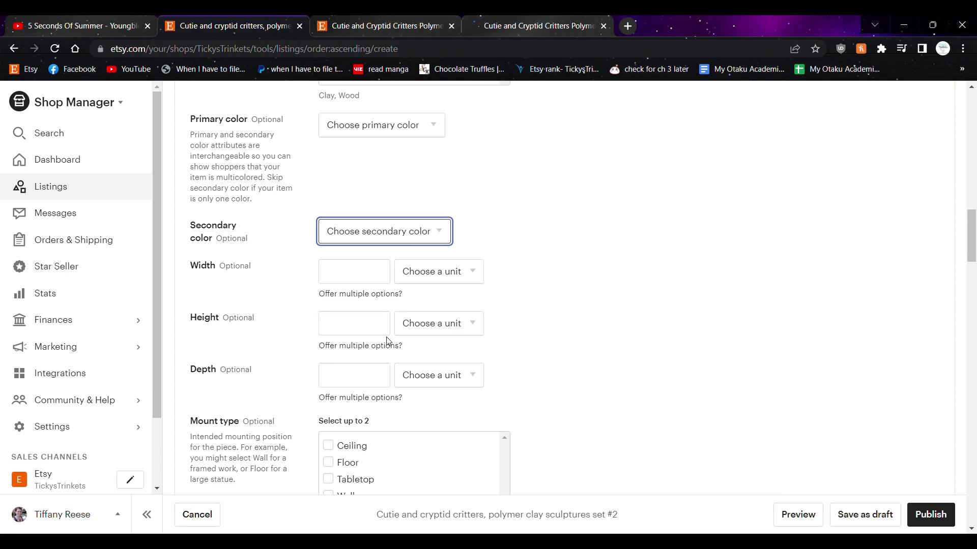
Step: Set the item's height to 2.5 inches
left_click(351, 331)
type("2.5")
key("Tab")
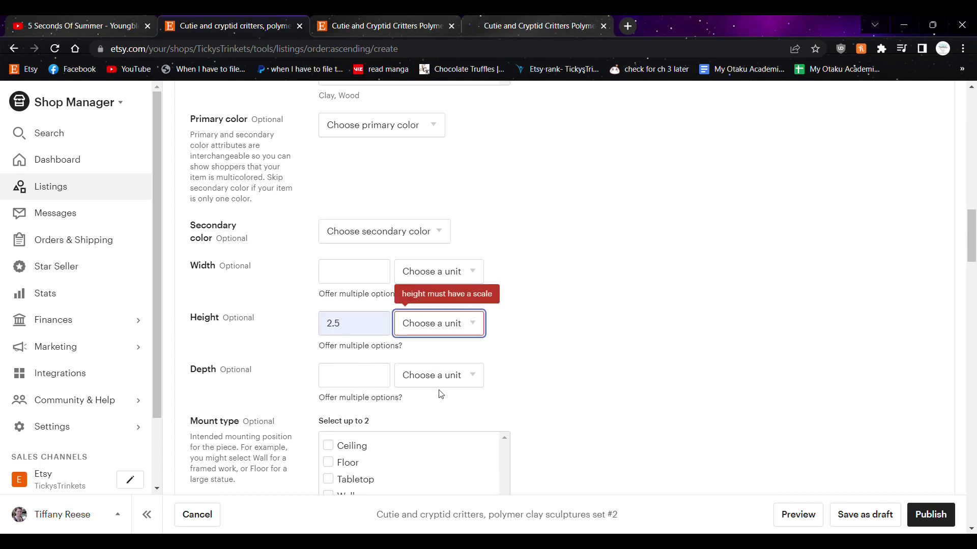
left_click(441, 395)
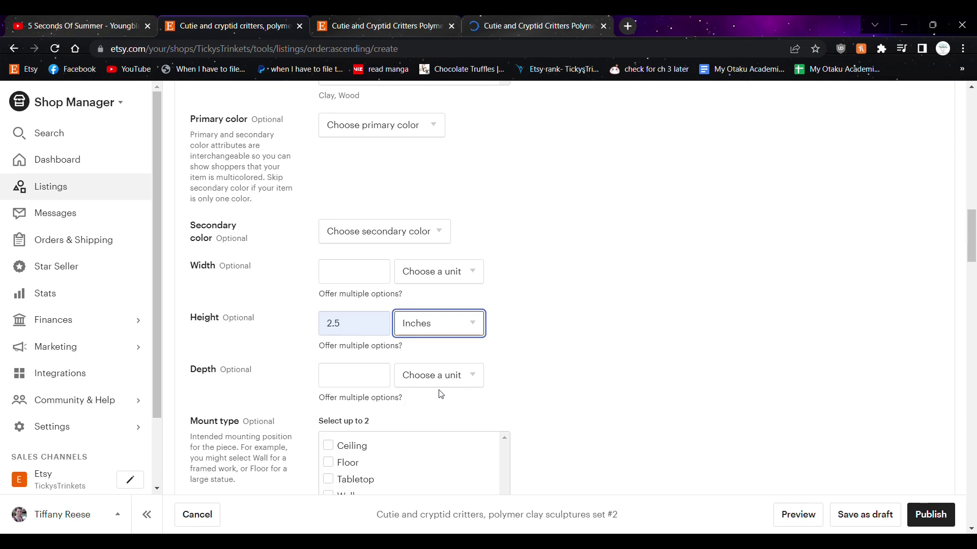
Step: Switch to the existing Cutie and Cryptid Critters set #1 listing and open it for editing
scroll(591, 299, "up", 15)
scroll(614, 372, "up", 5)
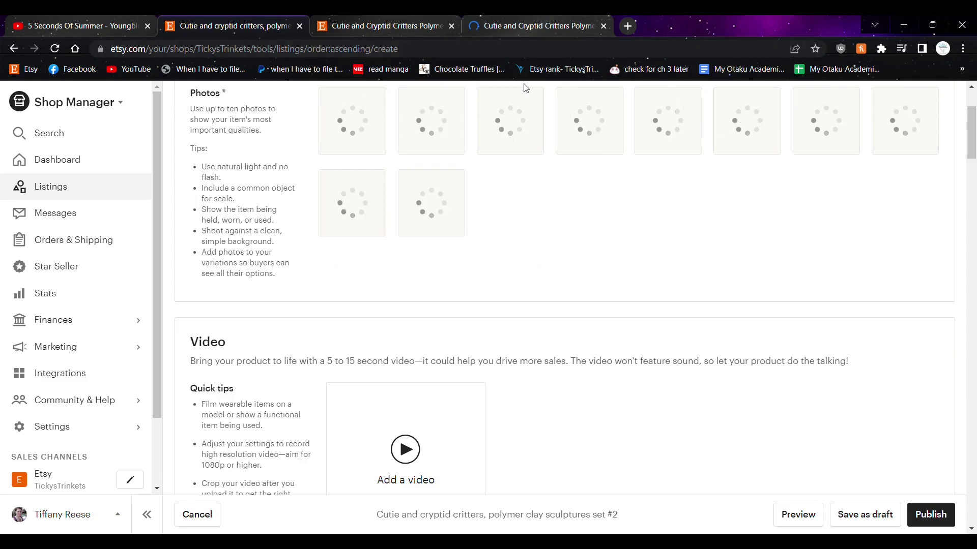
left_click(556, 20)
scroll(456, 401, "down", 4)
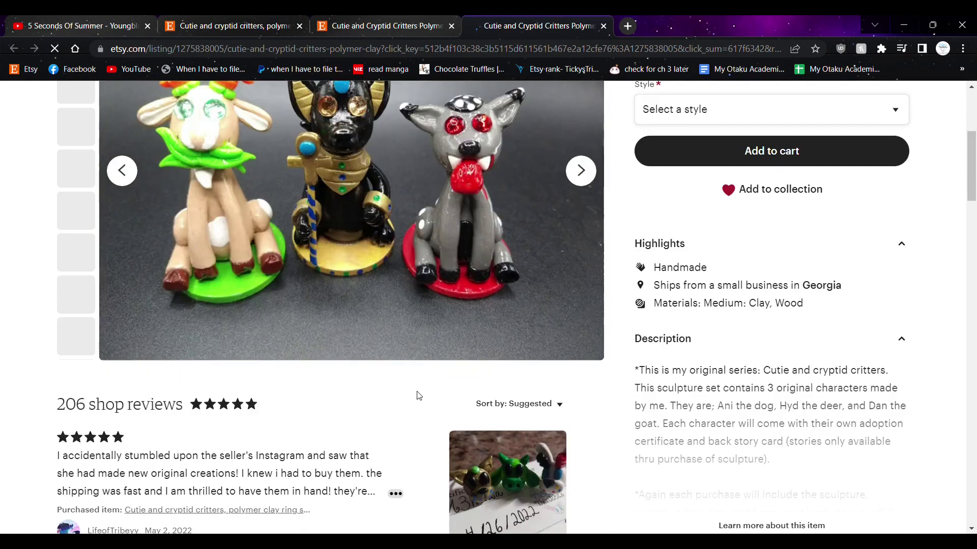
scroll(419, 395, "up", 5)
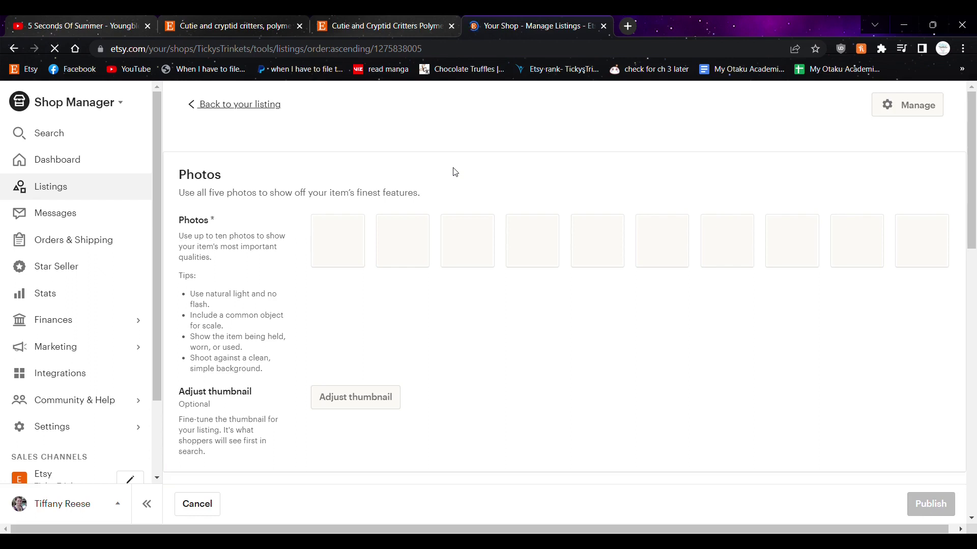
Step: Select the description text in the set #1 listing for reuse, and return to the new set #2 listing form
scroll(508, 296, "down", 9)
scroll(475, 284, "up", 3)
left_click_drag(328, 227, 661, 471)
scroll(667, 407, "down", 15)
scroll(651, 356, "up", 5)
scroll(644, 415, "up", 15)
scroll(644, 415, "up", 15)
scroll(644, 414, "down", 4)
scroll(661, 432, "up", 4)
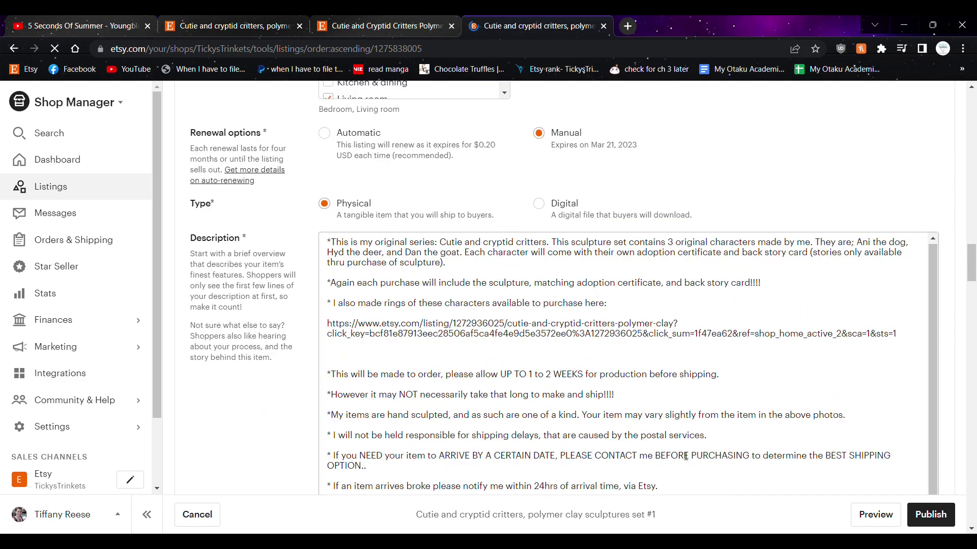
scroll(685, 456, "down", 1)
left_click_drag(710, 443, 326, 175)
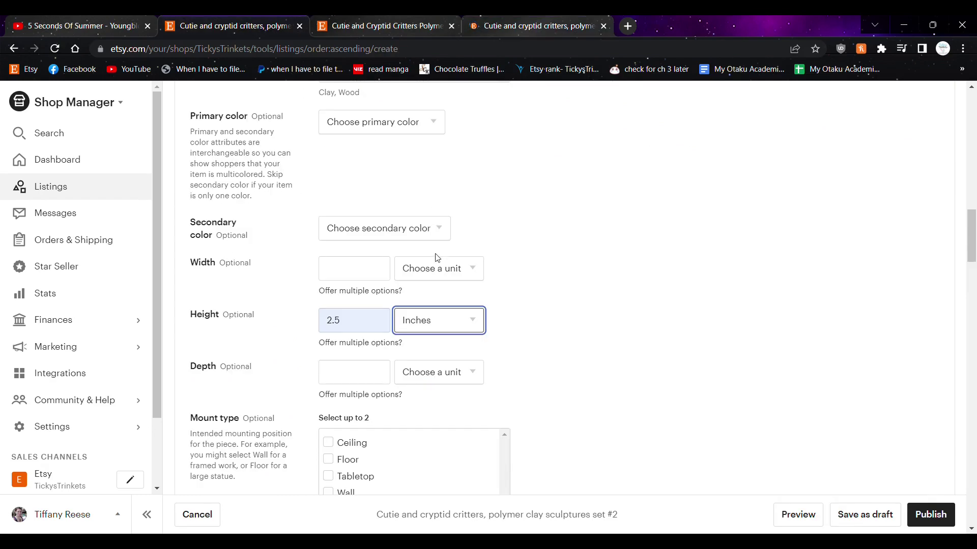
Step: Select Tabletop as the item's mount type
scroll(434, 258, "down", 2)
scroll(430, 259, "down", 1)
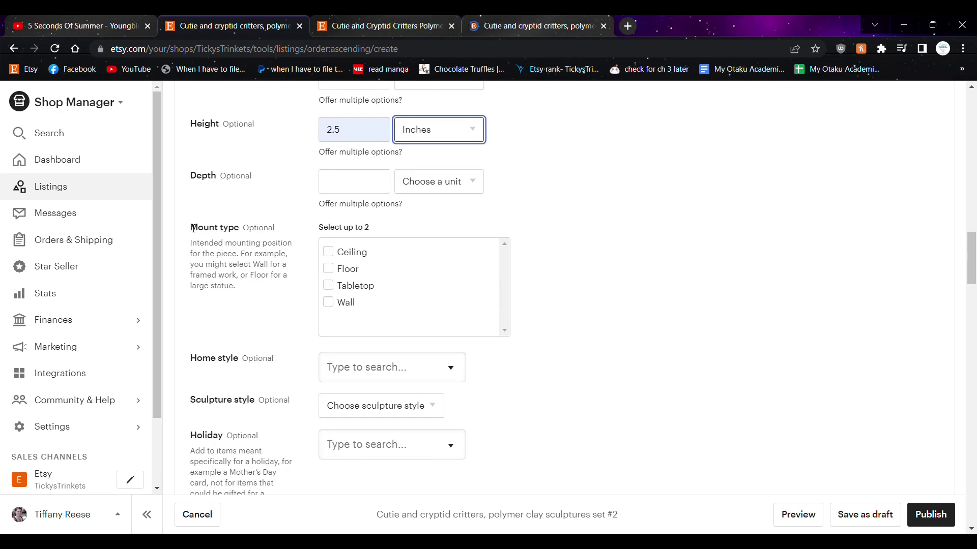
left_click(329, 286)
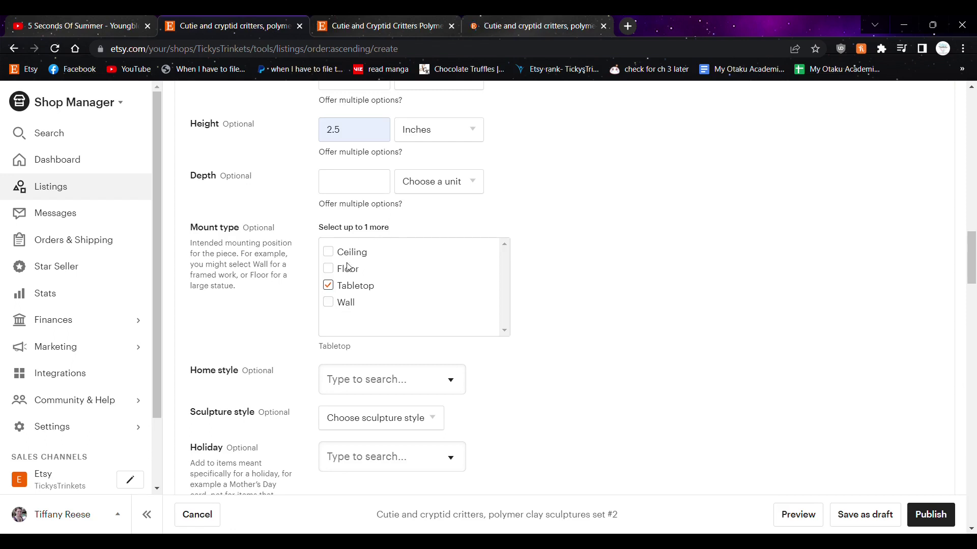
Step: Look through the optional Home style, Sculpture style and Holiday choices for the item
scroll(496, 322, "down", 5)
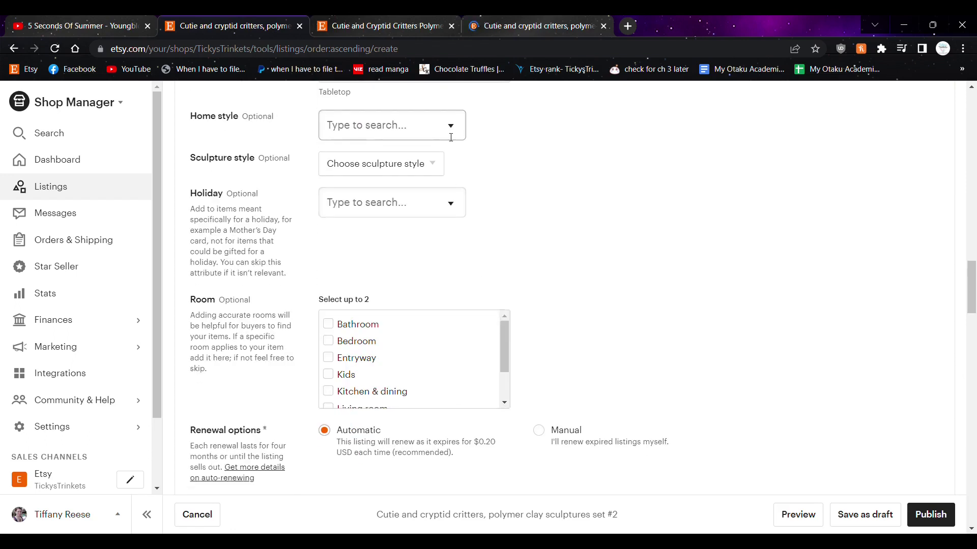
left_click(451, 136)
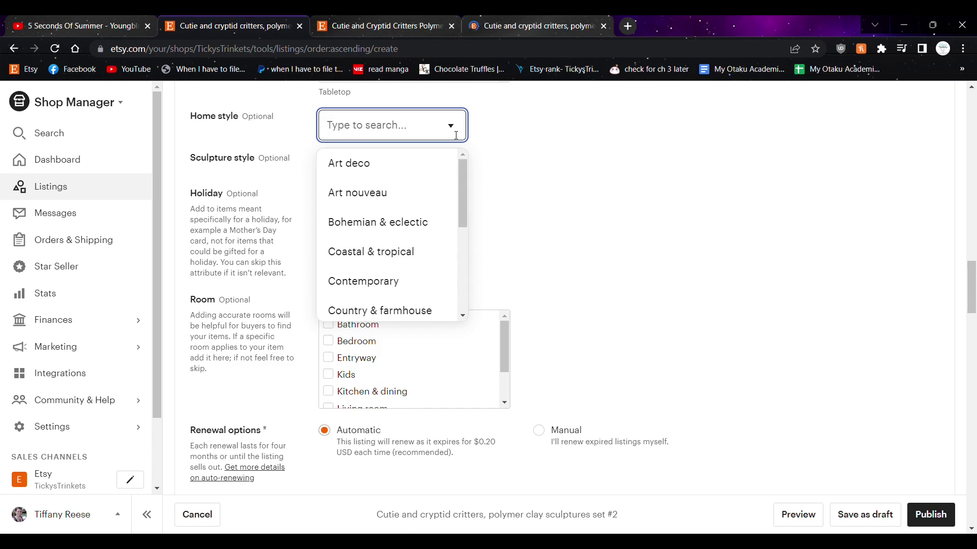
scroll(447, 233, "down", 4)
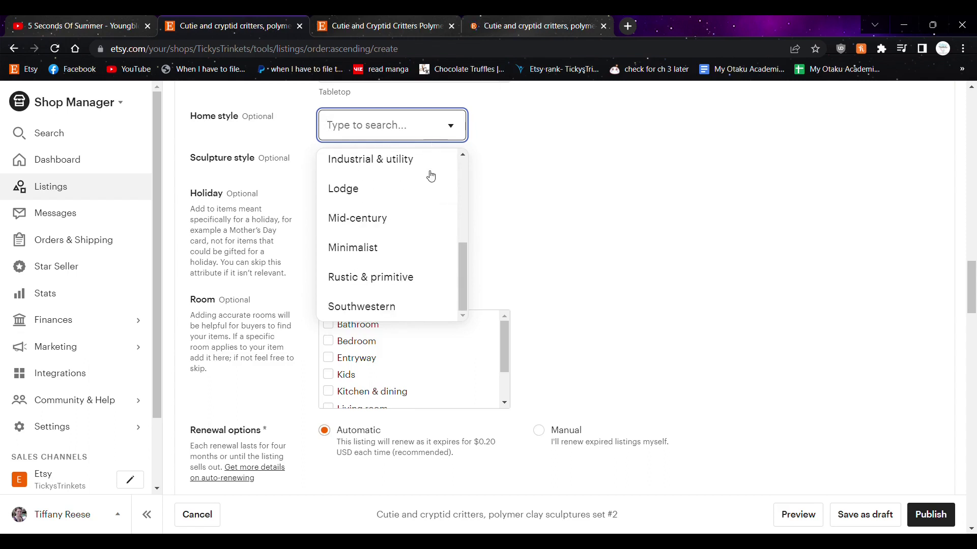
scroll(396, 285, "up", 2)
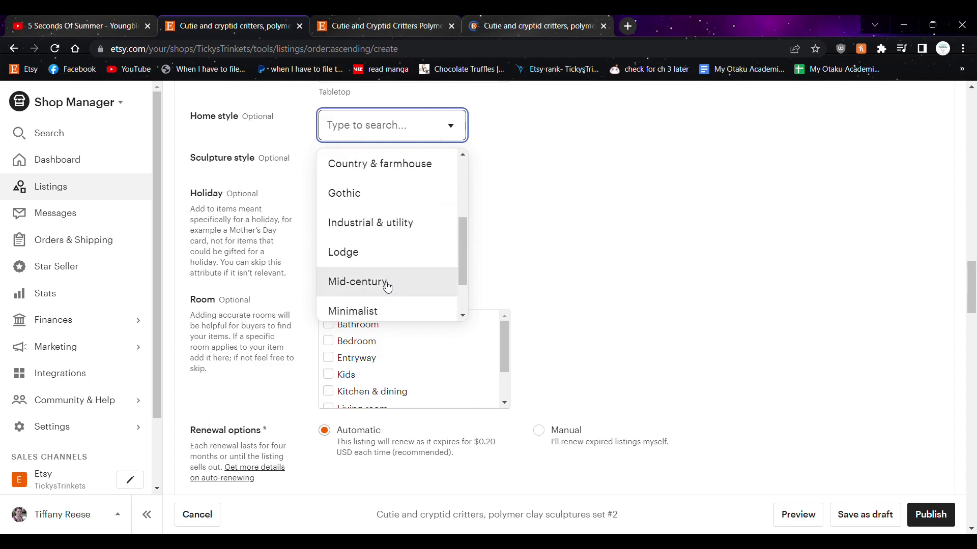
scroll(387, 288, "up", 1)
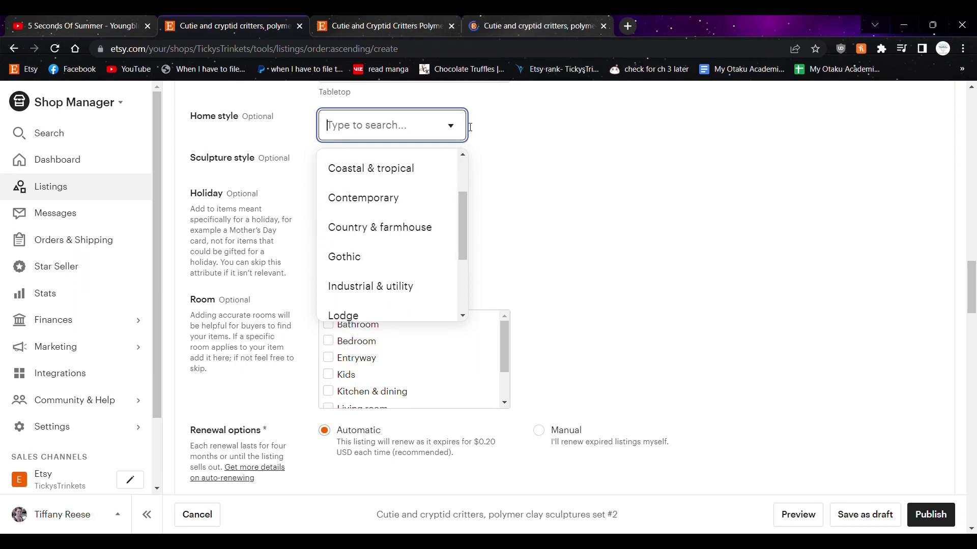
left_click(584, 152)
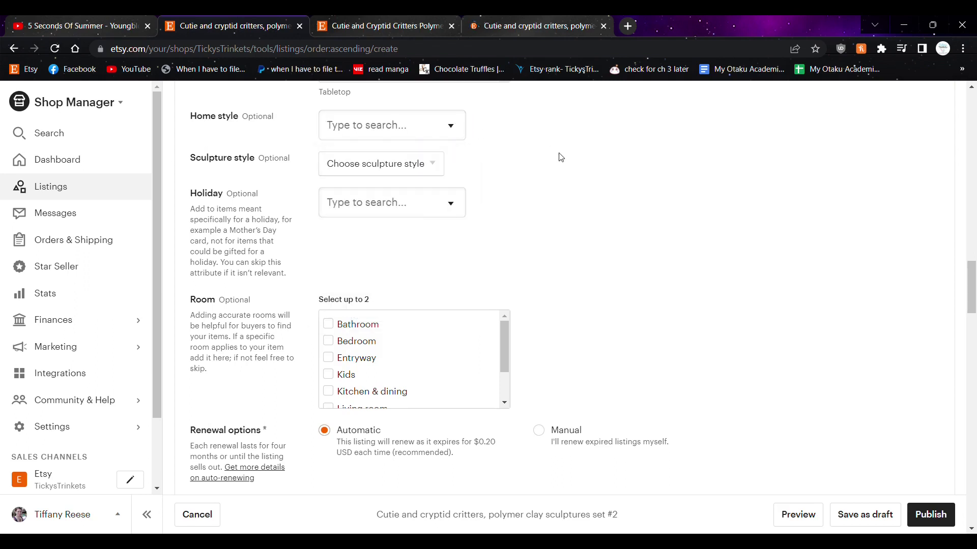
left_click(437, 171)
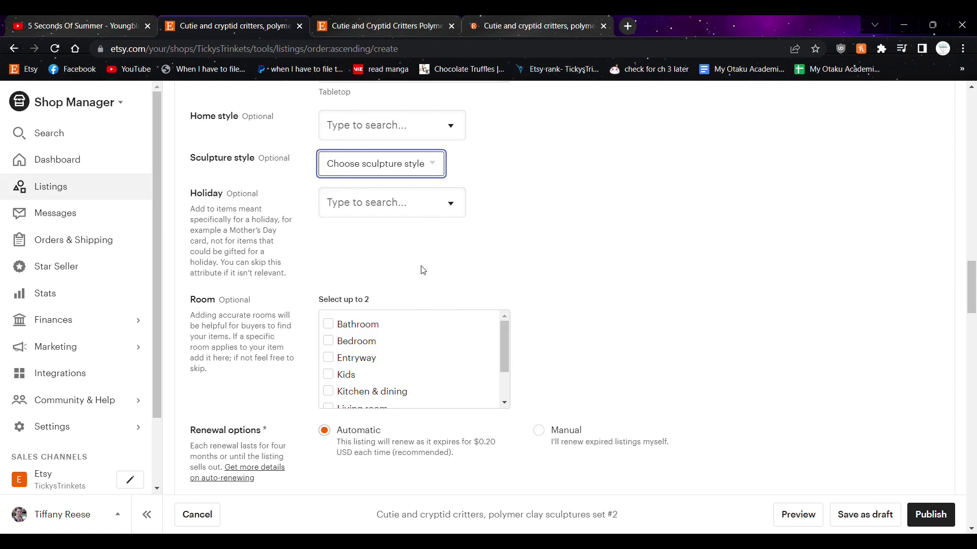
left_click(473, 161)
left_click(449, 215)
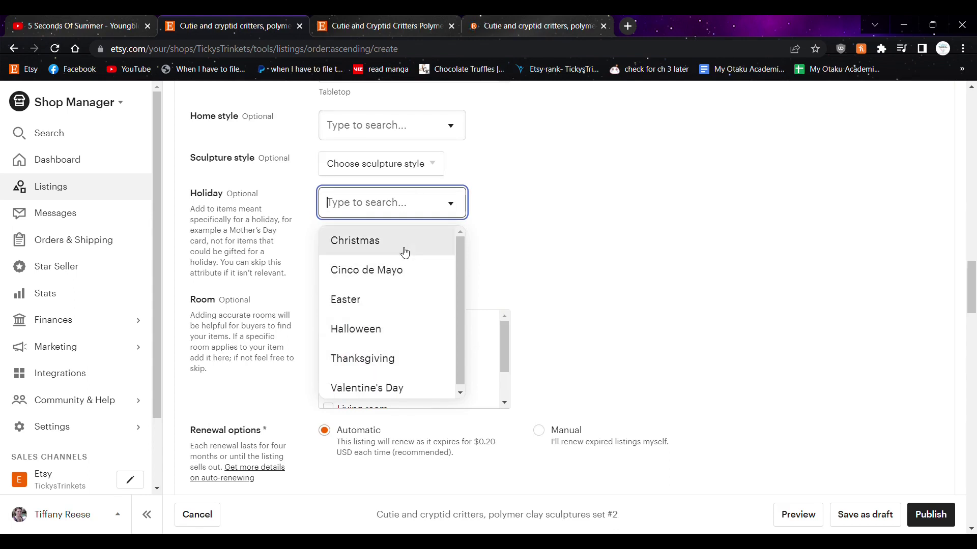
left_click(610, 229)
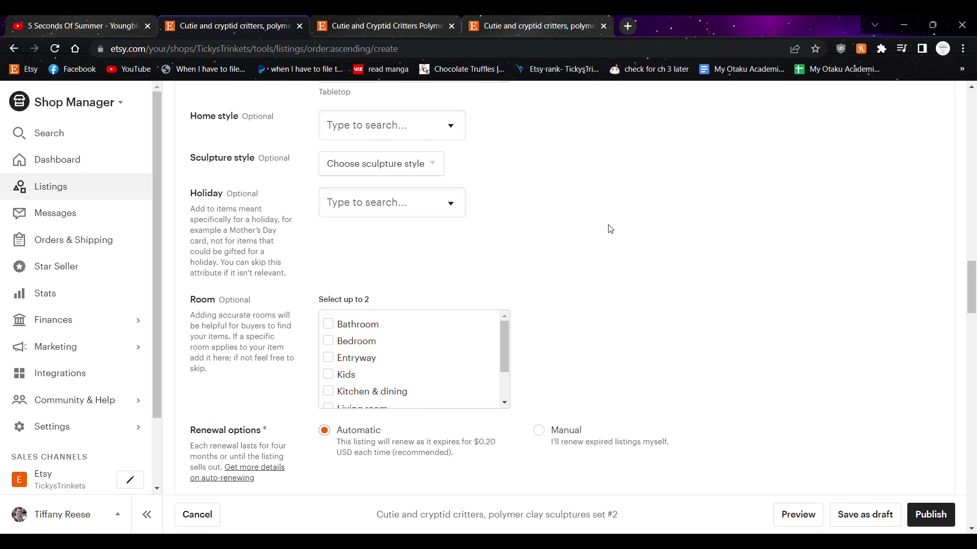
scroll(610, 229, "down", 3)
scroll(508, 229, "up", 1)
left_click(386, 139)
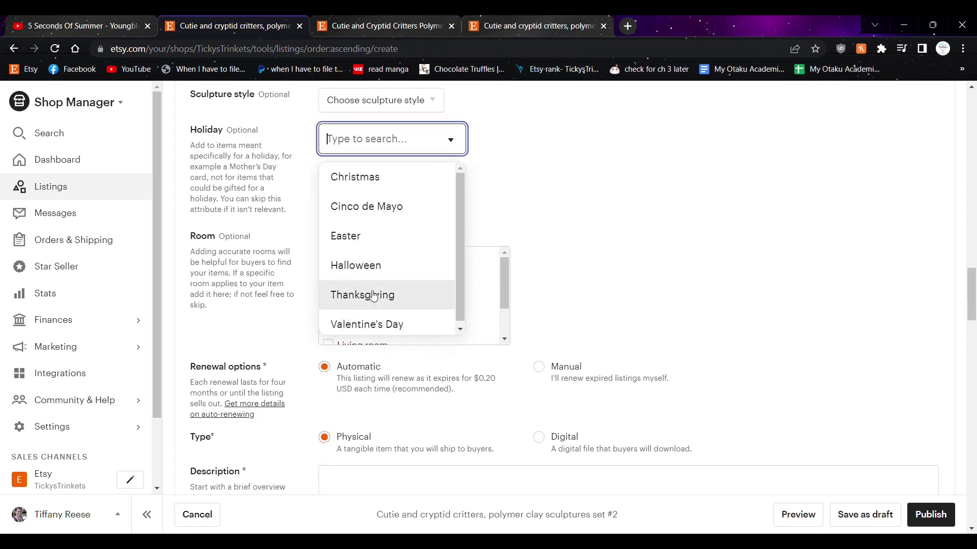
left_click(549, 220)
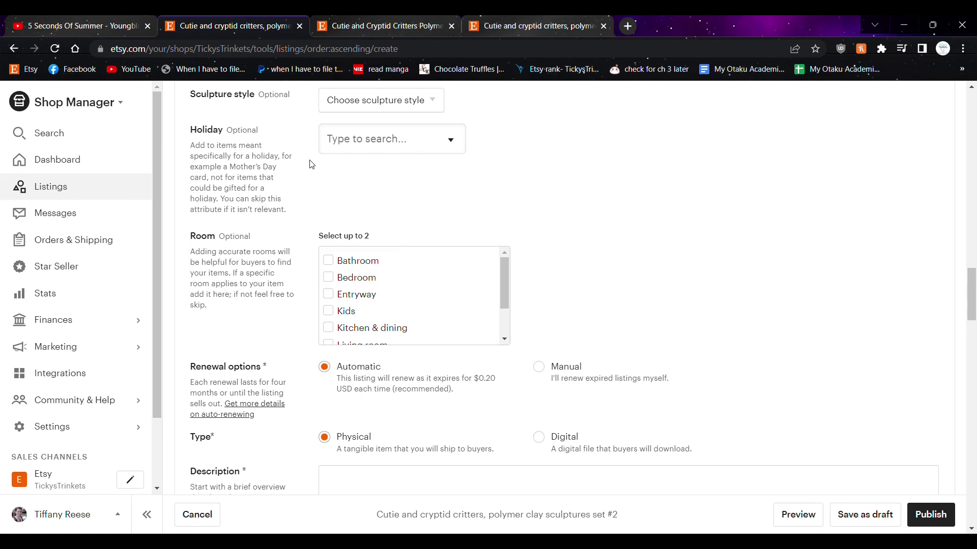
Step: Assign the item to the Living room and Bedroom room attributes and review the selected attributes
left_click_drag(221, 249, 237, 244)
left_click(646, 268)
scroll(374, 294, "down", 5)
left_click(333, 236)
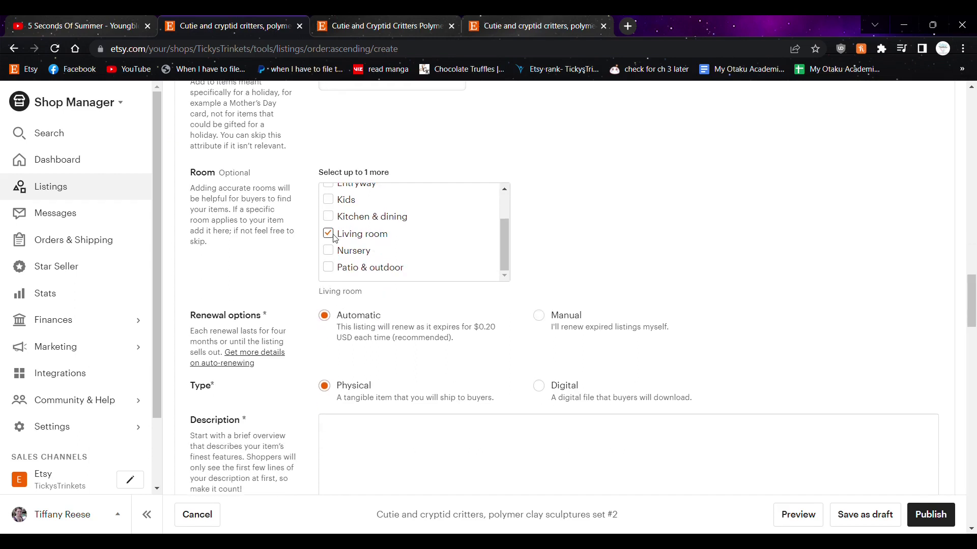
scroll(350, 247, "up", 2)
left_click(329, 214)
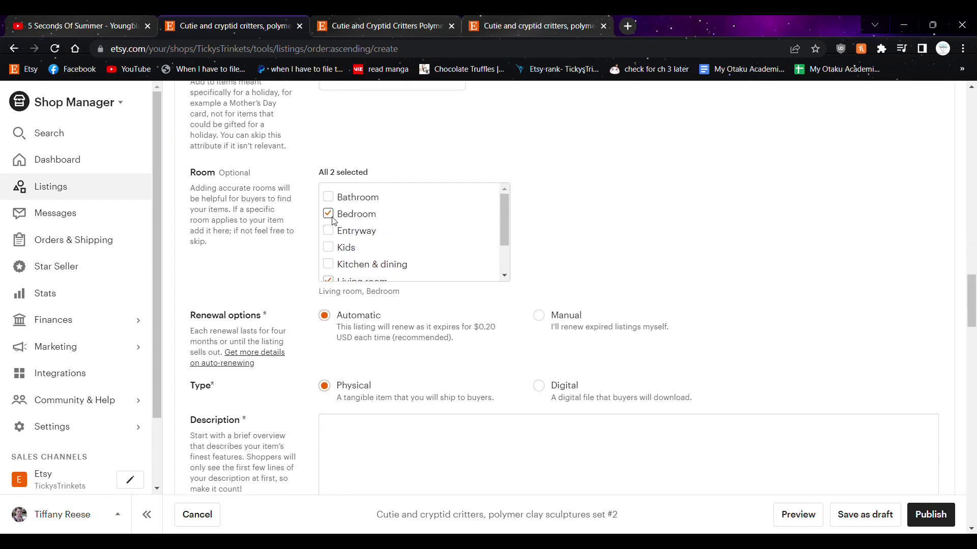
scroll(430, 255, "down", 1)
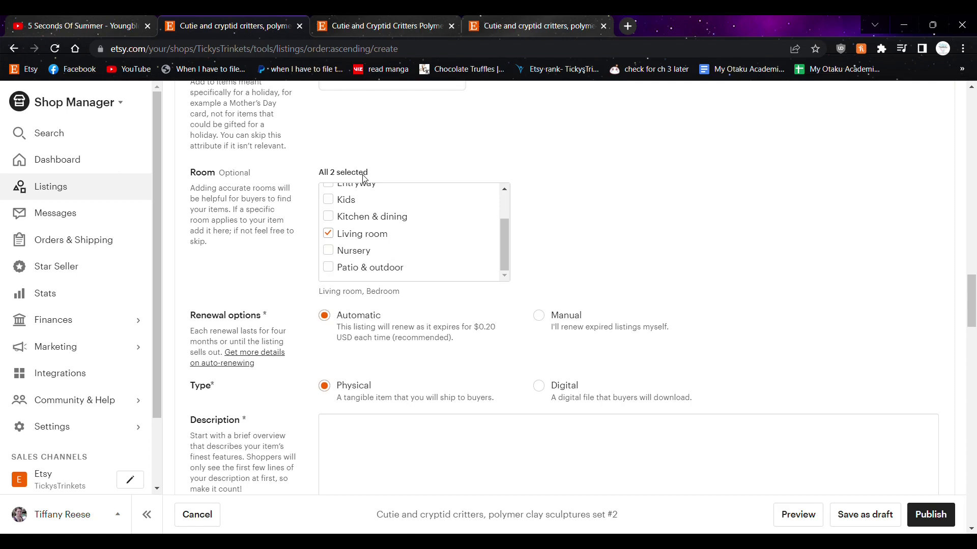
left_click_drag(319, 172, 535, 196)
left_click(535, 195)
scroll(562, 270, "up", 3)
scroll(359, 399, "up", 2)
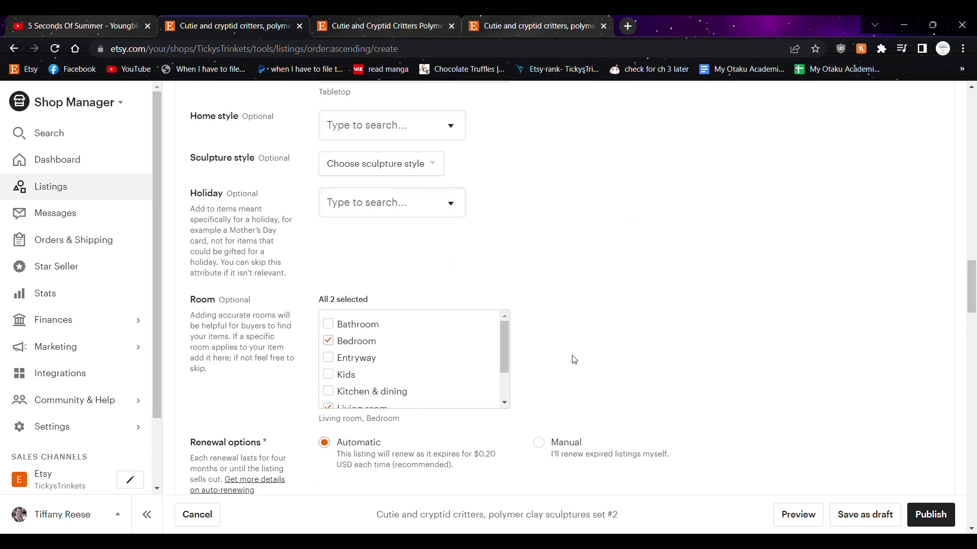
Step: Set the listing's renewal option to Manual
scroll(573, 360, "down", 4)
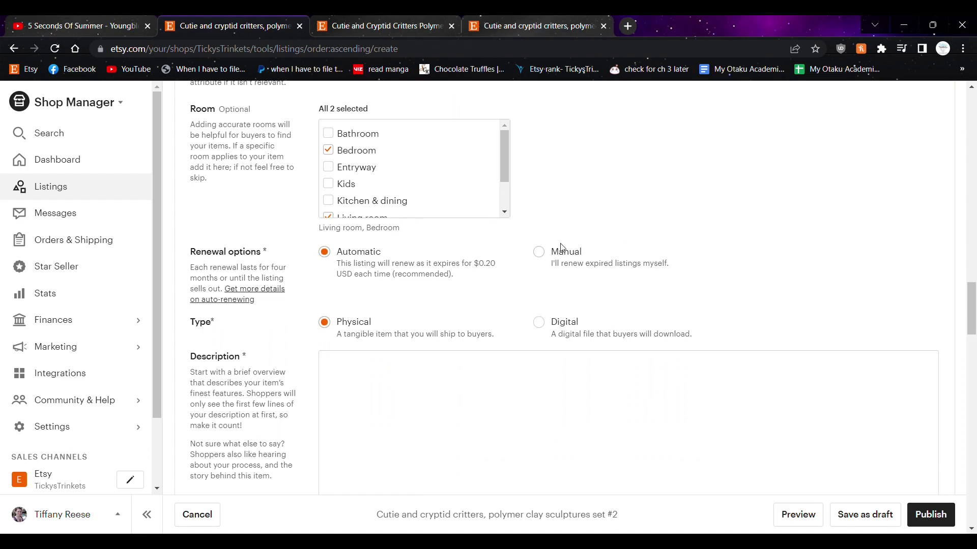
left_click(542, 257)
left_click(413, 18)
left_click(281, 23)
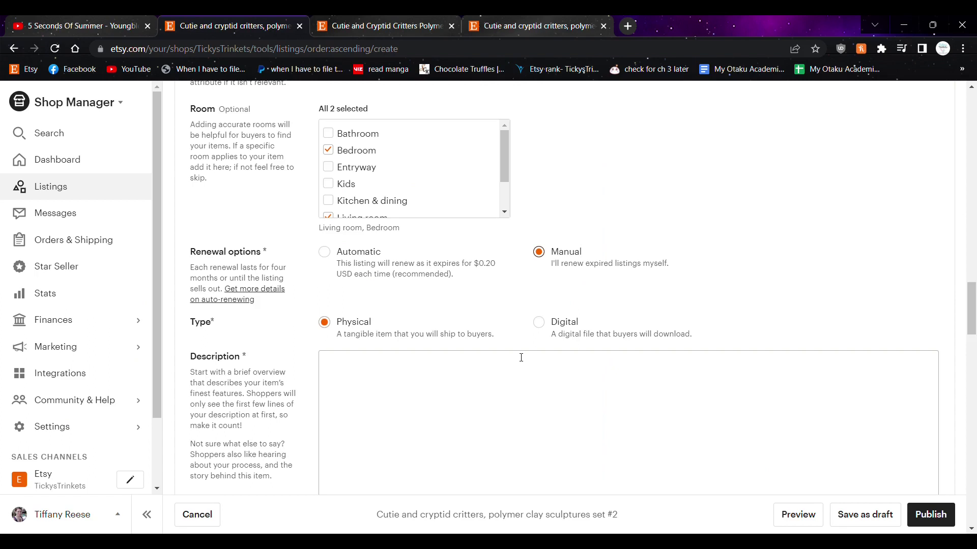
Step: Set the listing type to Physical and place the cursor in the empty description
scroll(509, 371, "down", 3)
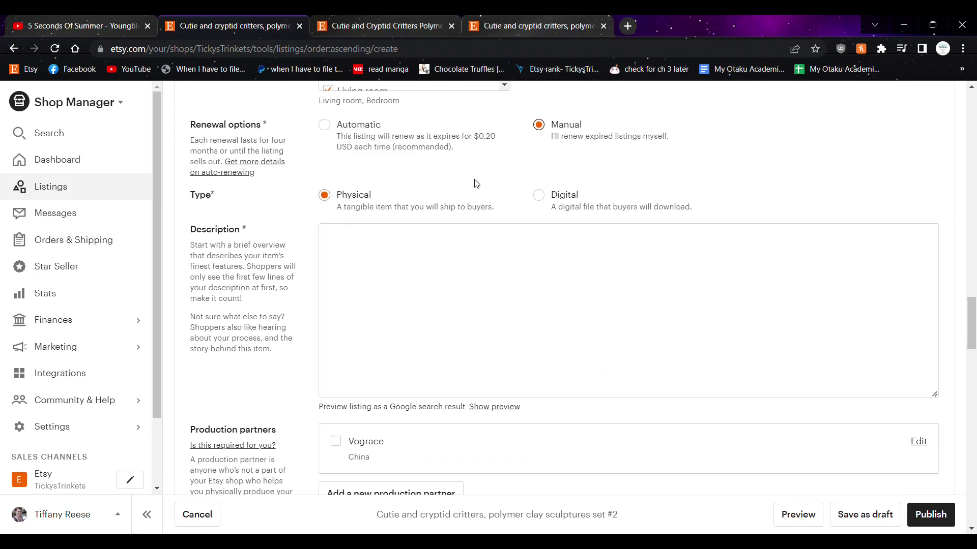
left_click(538, 195)
left_click(326, 196)
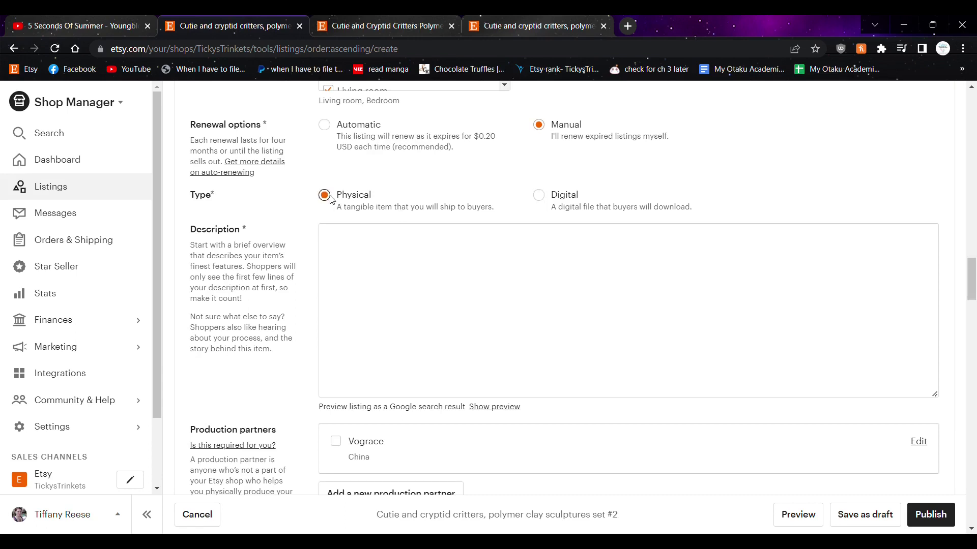
left_click(328, 233)
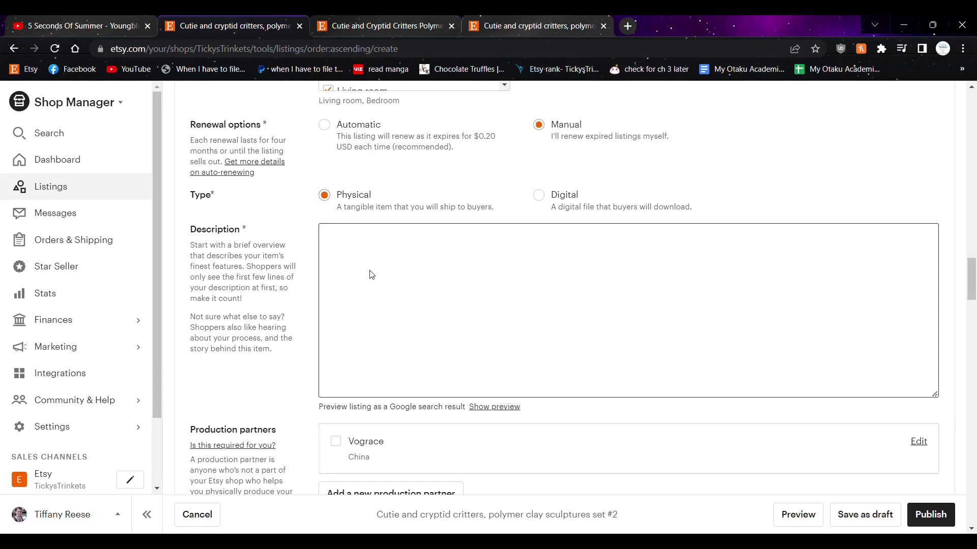
Step: Paste the sculpture set #1 description into the new listing and remove its old ring listing link
key("ctrl+v")
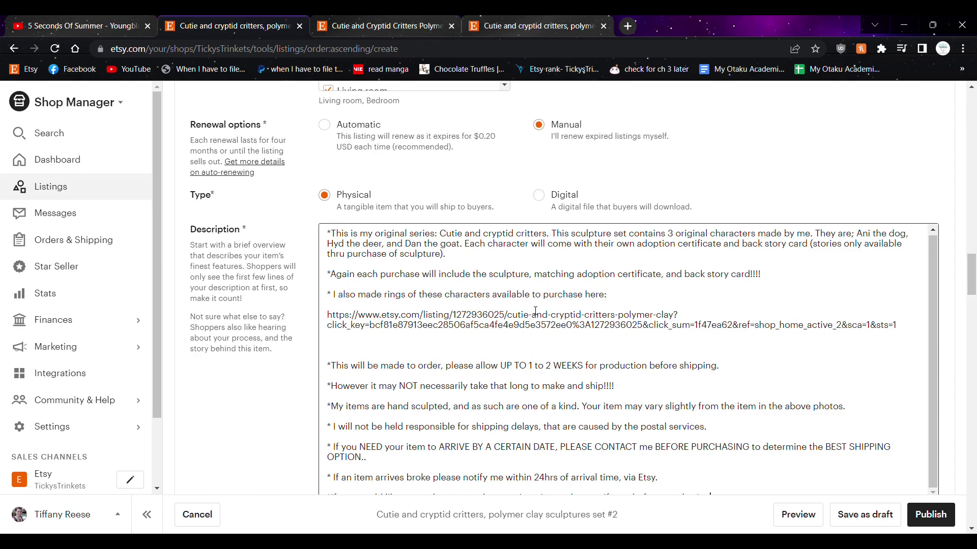
left_click_drag(897, 325, 318, 312)
key("BackSpace")
key("Return")
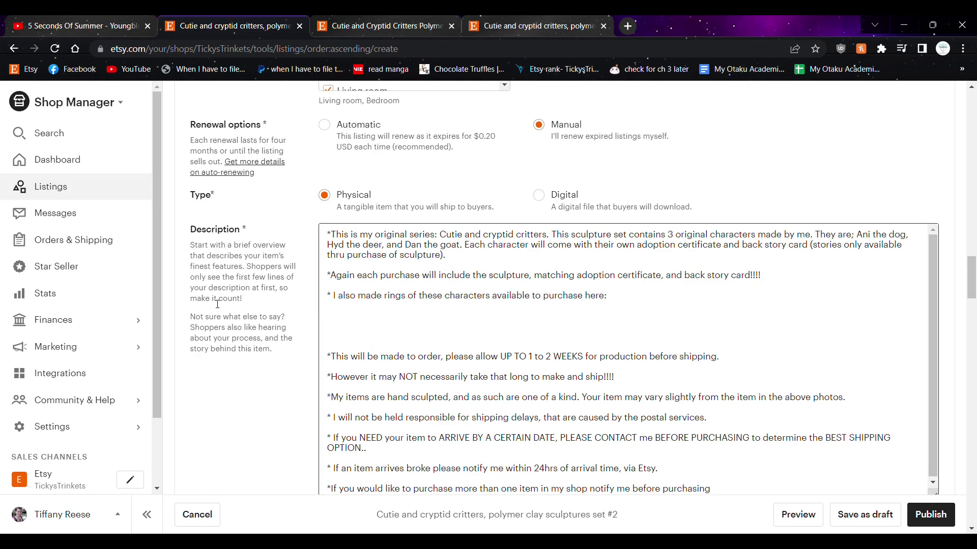
Step: Copy the link of the polymer clay ring set #1 listing into the description under the sentence about rings
left_click(364, 19)
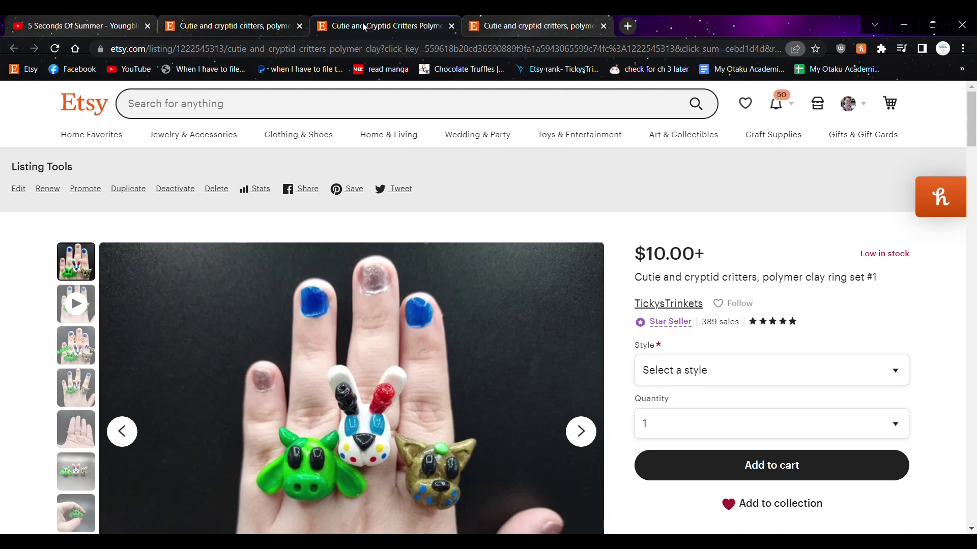
left_click(216, 26)
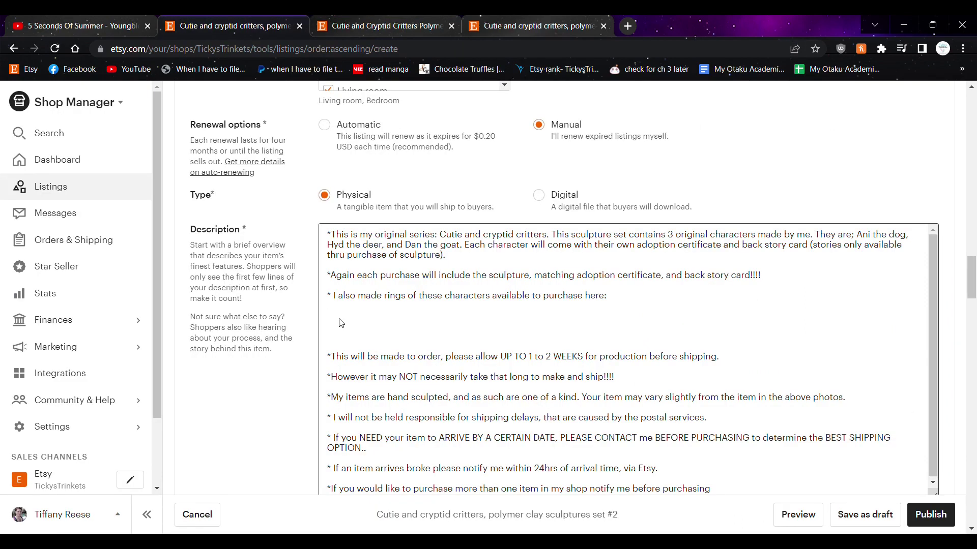
key("ctrl+v")
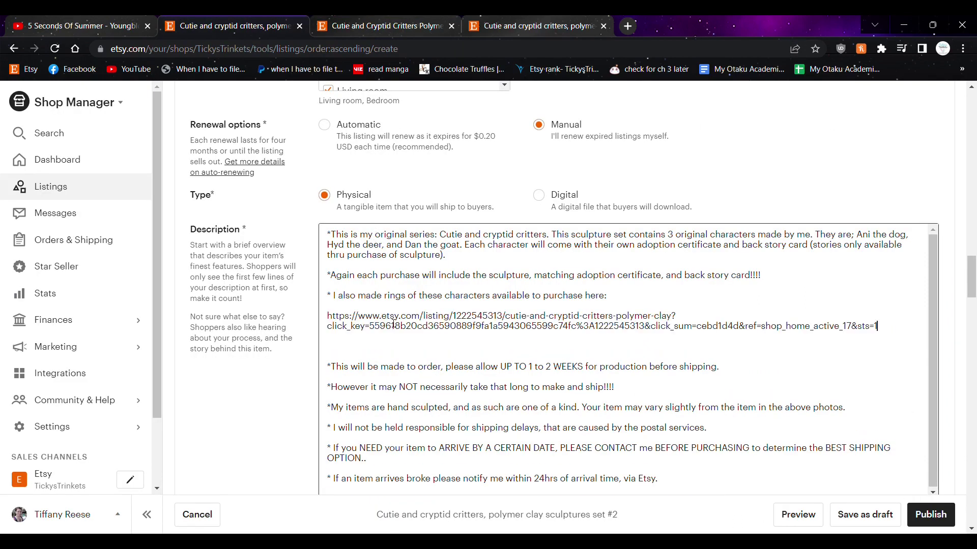
Step: Check the characters in the ring set listing and replace "Ani the dog" with "Bassie the cat" in the description
left_click(398, 27)
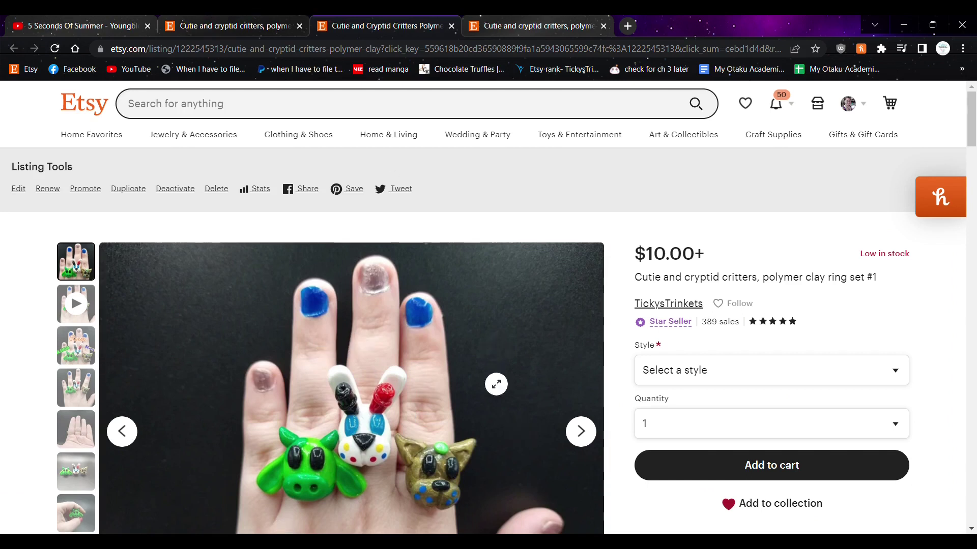
left_click(194, 19)
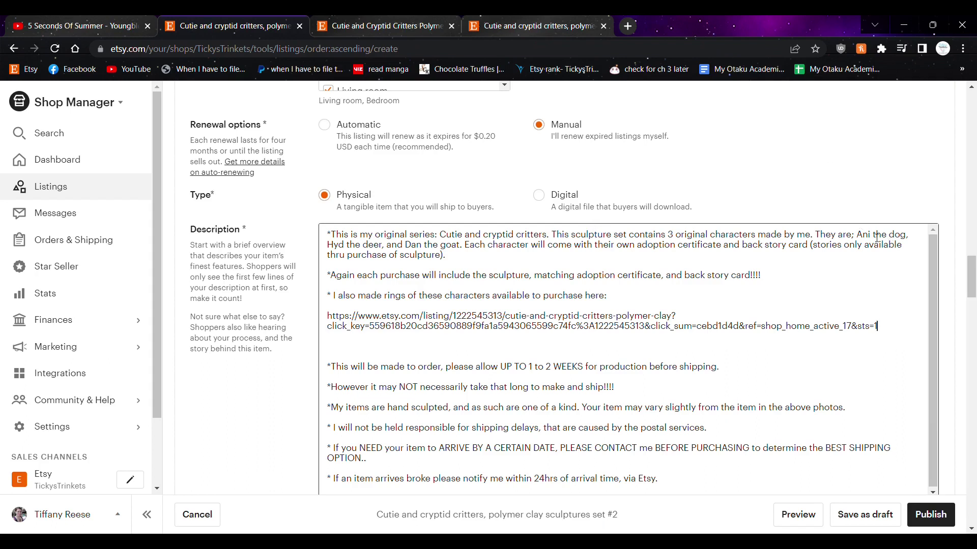
key("BackSpace")
key("BackSpace")
key("BackSpace")
key("BackSpace")
type("Bassie")
key("Right")
key("Right")
key("Right")
key("BackSpace")
key("BackSpace")
key("BackSpace")
type("cat")
Step: Replace the second character "Hyd the deer" with "M3linda the cow" in the description's opening paragraph
key("Right")
key("Right")
key("Right")
key("Right")
key("Right")
key("Right")
key("Right")
key("Right")
key("Right")
key("Right")
key("BackSpace")
key("BackSpace")
key("BackSpace")
key("BackSpace")
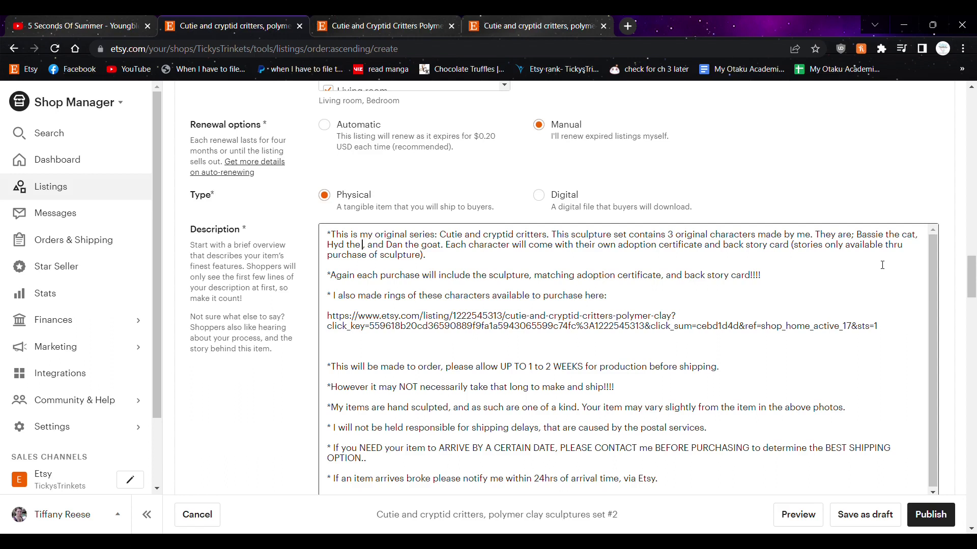
key("Left")
key("Left")
key("Left")
key("Left")
key("Left")
key("BackSpace")
key("BackSpace")
key("BackSpace")
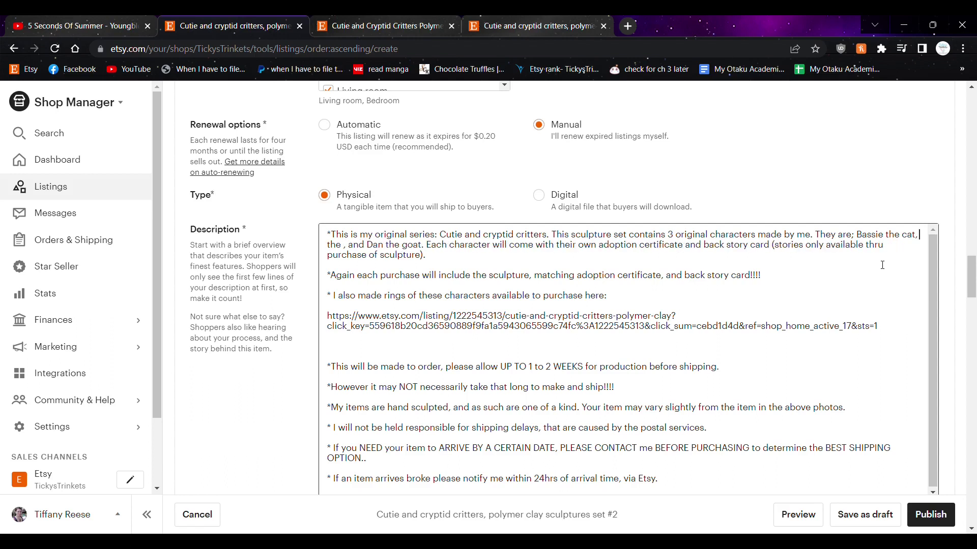
type("M3lind ")
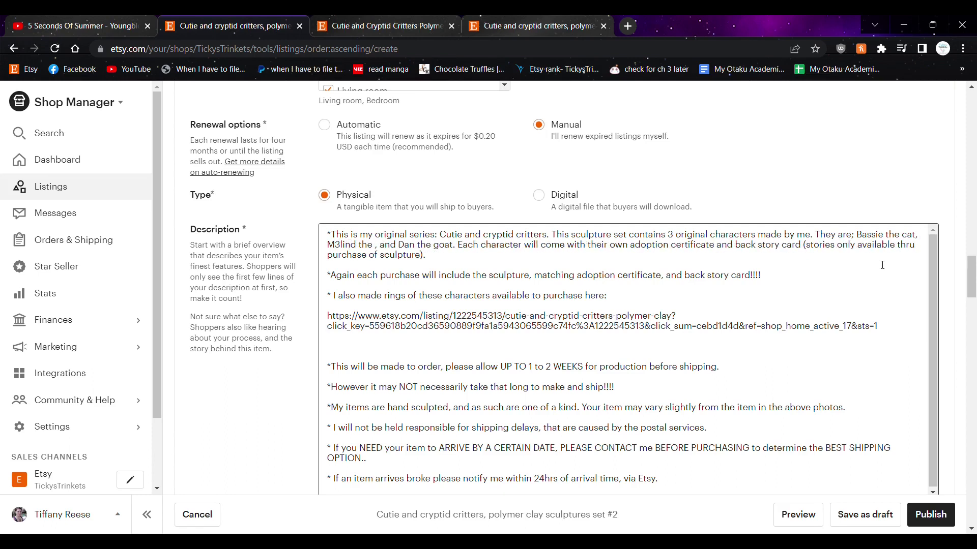
type("a")
key("Right")
key("Right")
key("Right")
key("Right")
key("Right")
type("cow")
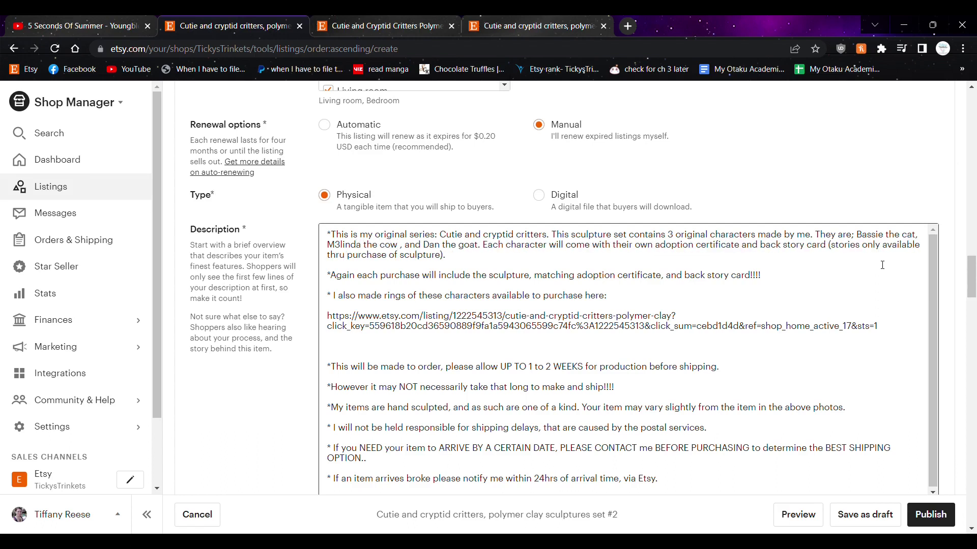
Step: Replace the third character's name "Dan" with "Reese" in the description, checking it against the ring set listing
key("Right")
key("Right")
key("Right")
key("Right")
key("Right")
key("Right")
key("Right")
key("Right")
key("Right")
key("BackSpace")
key("Delete")
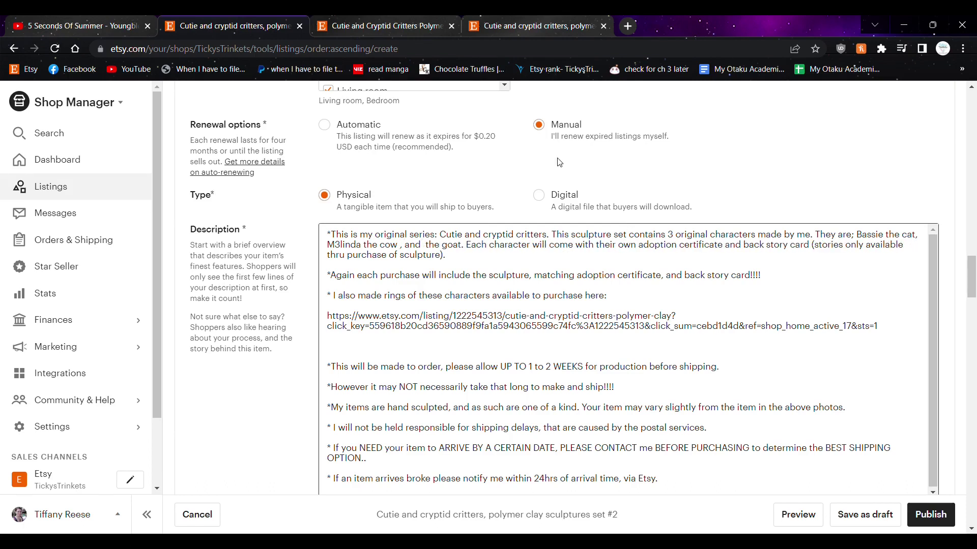
left_click(369, 21)
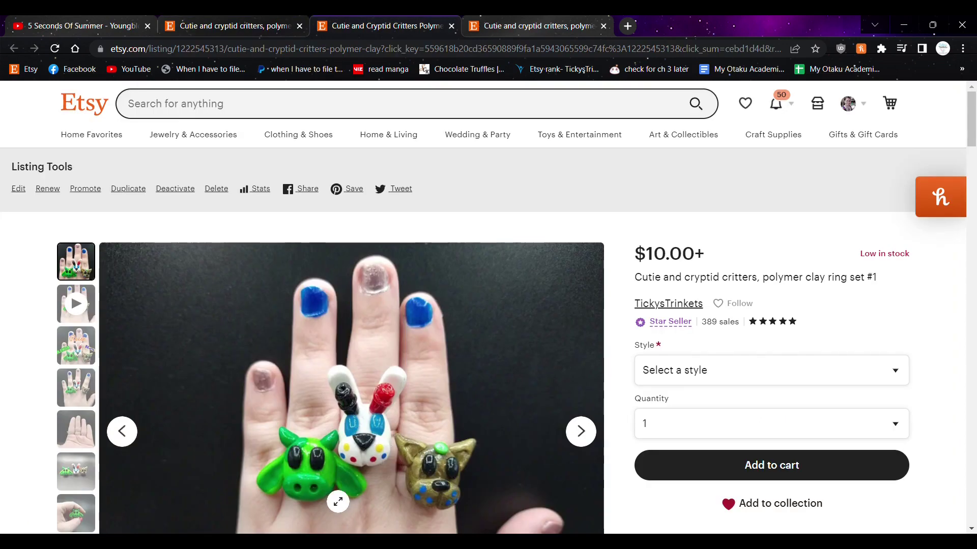
scroll(415, 478, "down", 2)
left_click(203, 23)
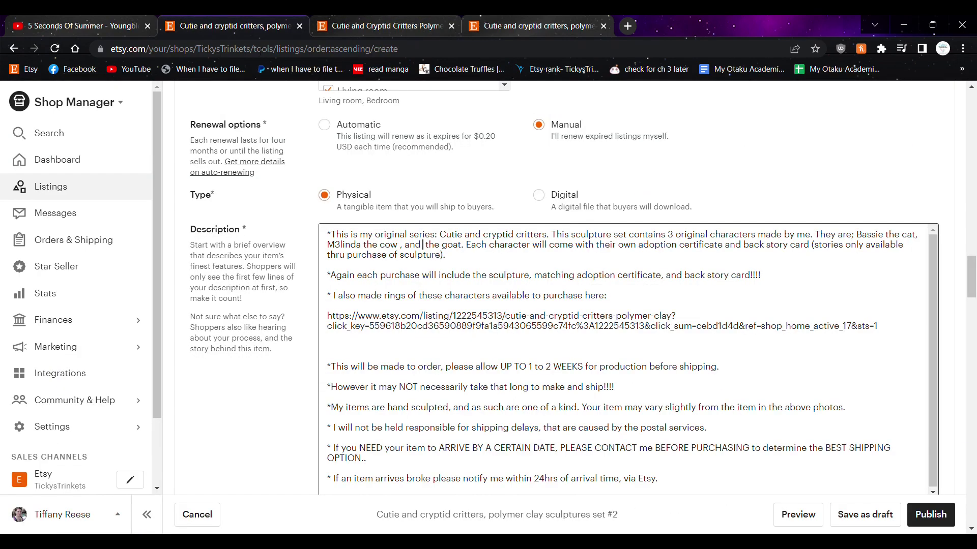
type("Rees")
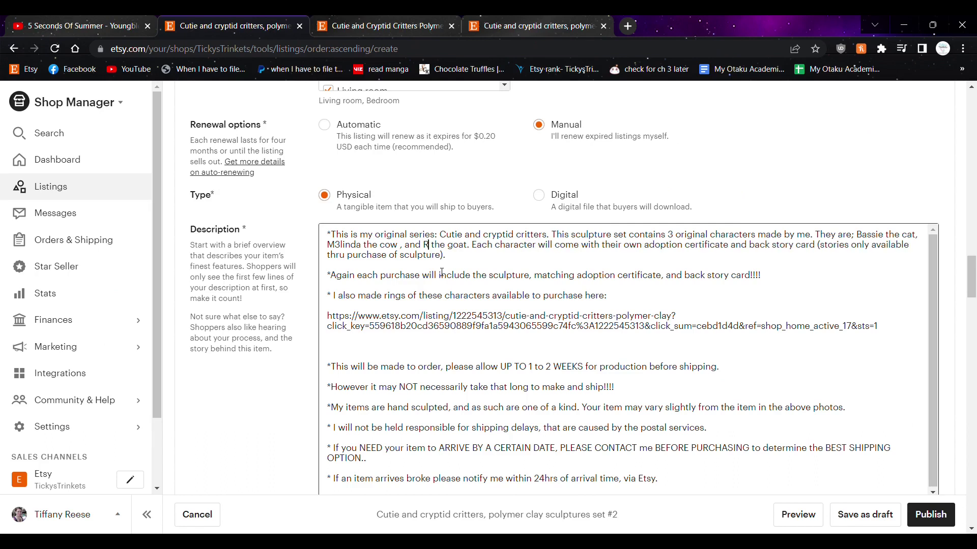
type("e")
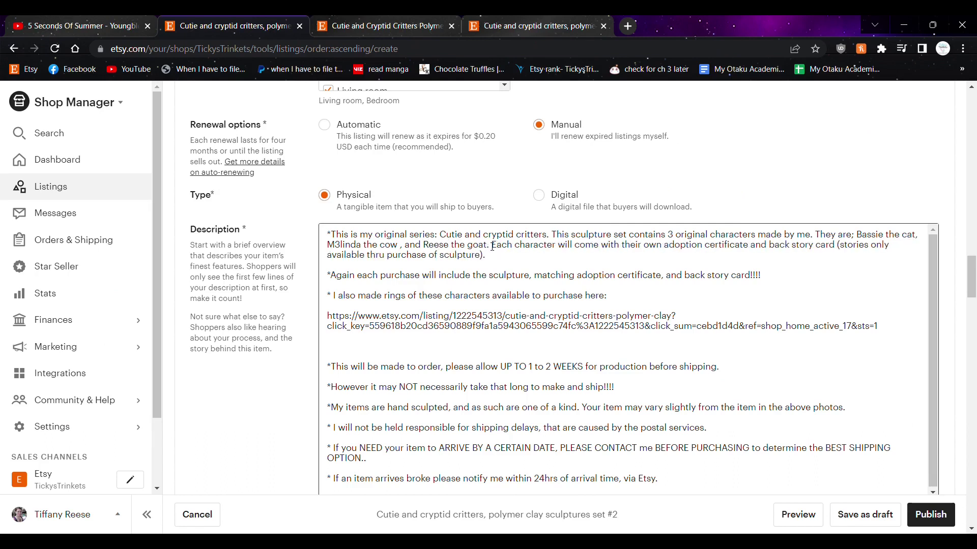
Step: Change the third character's animal from "goat" to "candy jackalope" in the description
key("BackSpace")
key("BackSpace")
key("BackSpace")
key("BackSpace")
key("BackSpace")
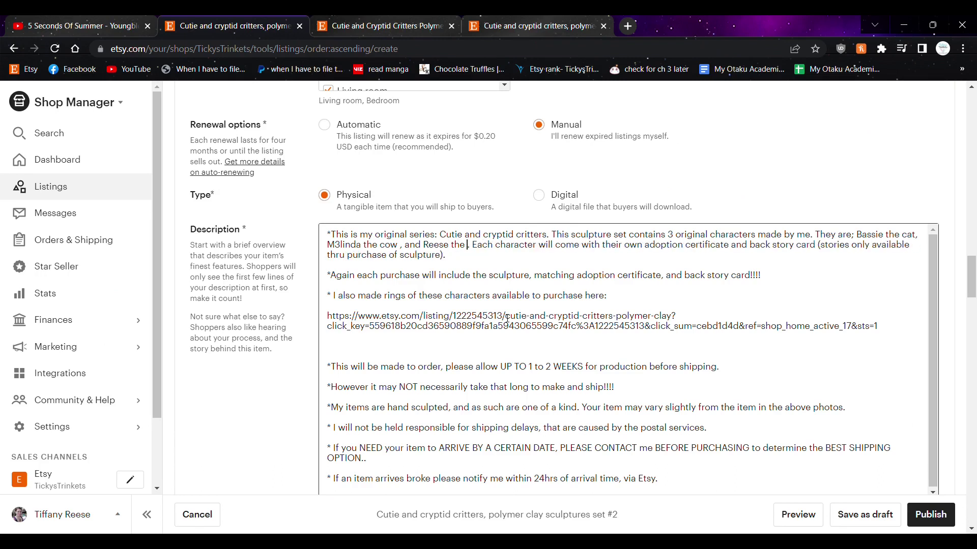
type("candy ")
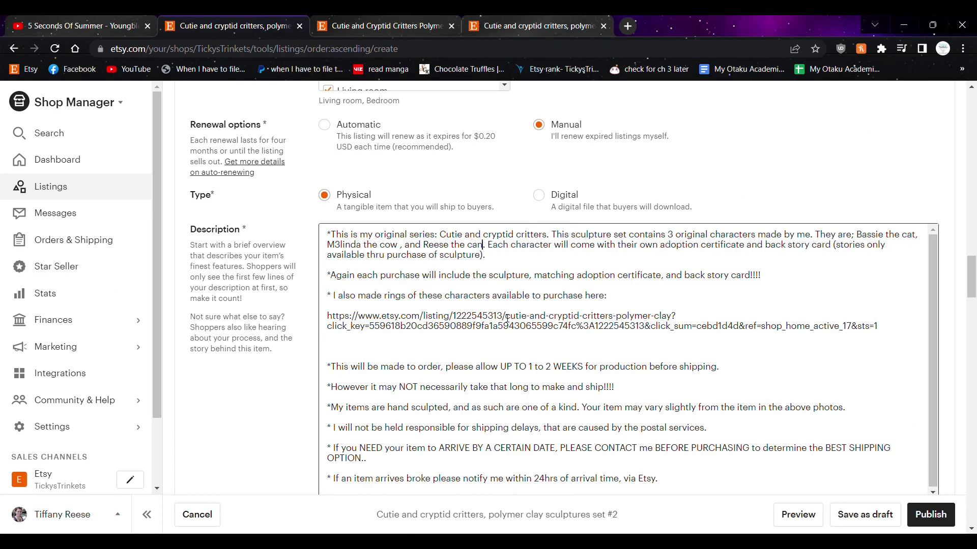
type("jackalo")
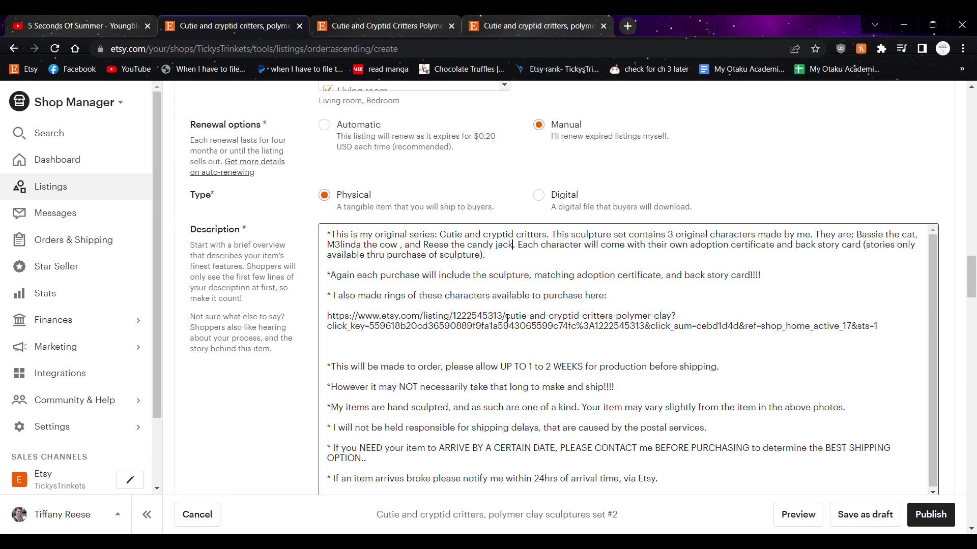
type("pe.")
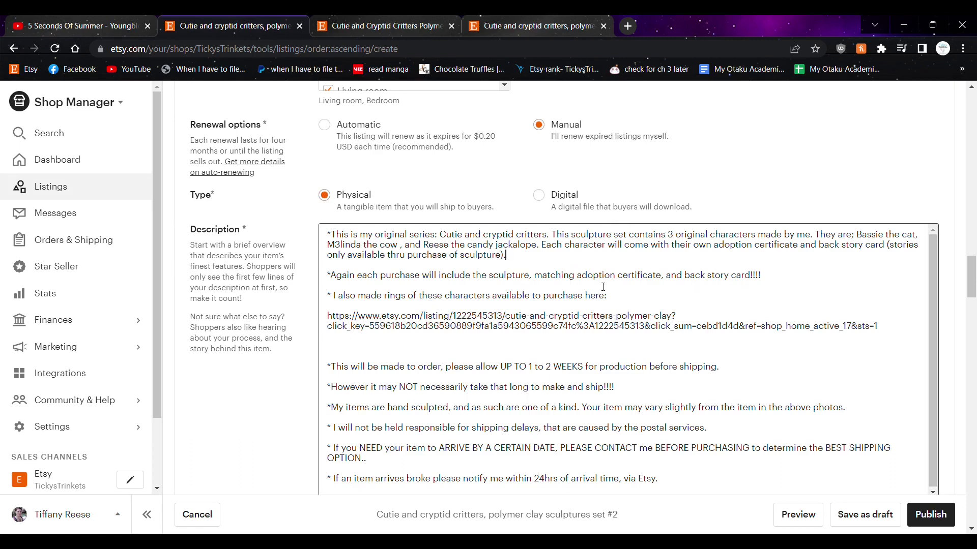
Step: Review the description's notes on production time, shipping delays, delivery dates, broken items and buying several items
scroll(587, 309, "down", 3)
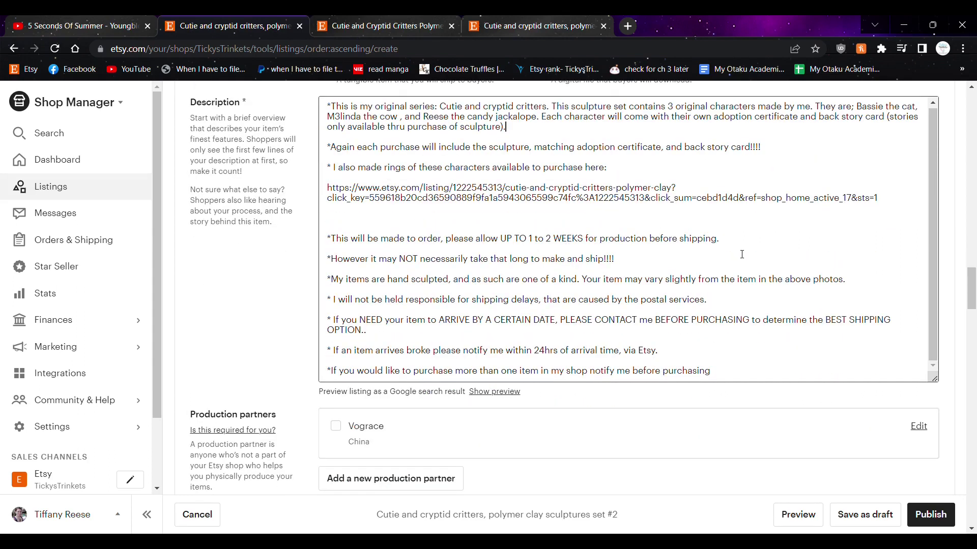
left_click(378, 249)
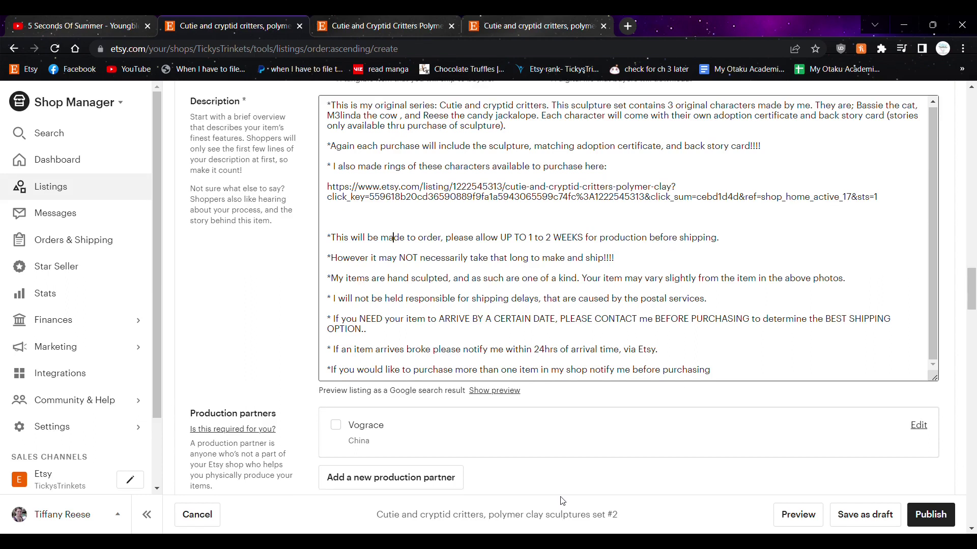
scroll(507, 421, "down", 6)
scroll(509, 421, "up", 4)
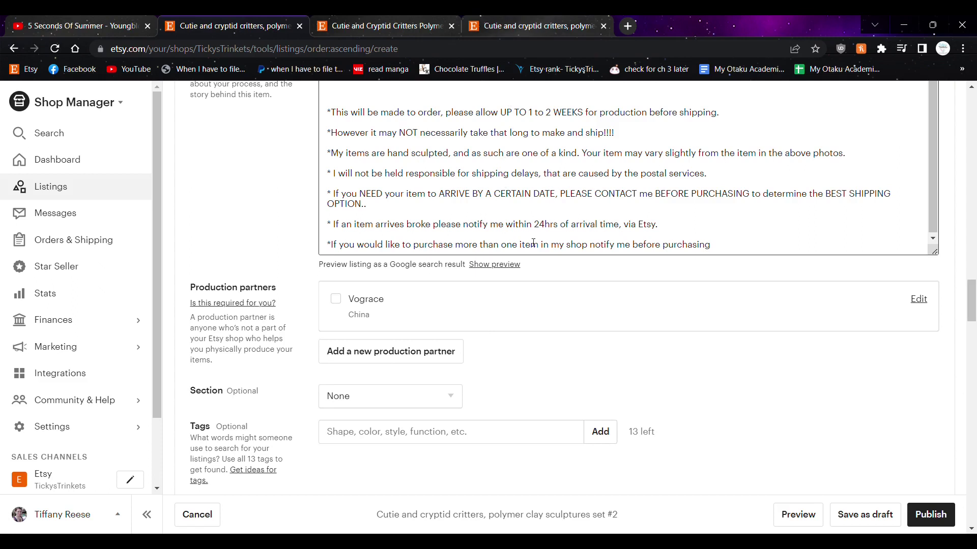
left_click_drag(539, 193, 327, 193)
left_click(580, 175)
left_click_drag(334, 194, 830, 221)
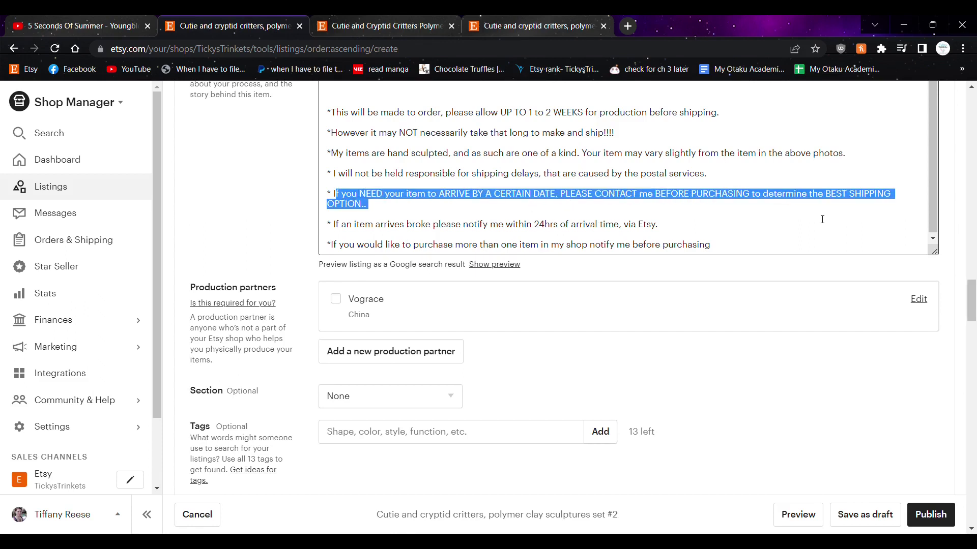
left_click(800, 216)
Step: Assign the listing to the shop section "creepy clay cake toppers"
scroll(636, 277, "down", 2)
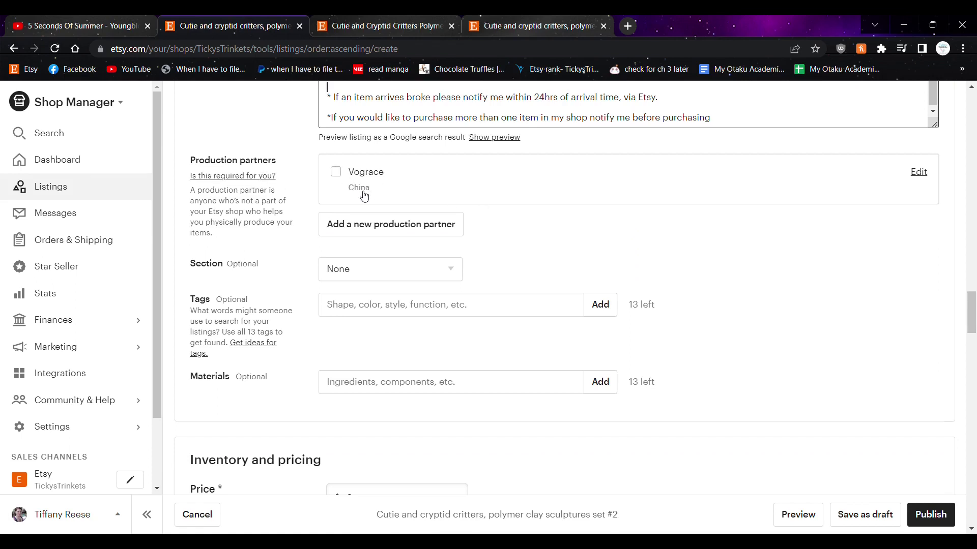
scroll(482, 226, "down", 1)
left_click(451, 213)
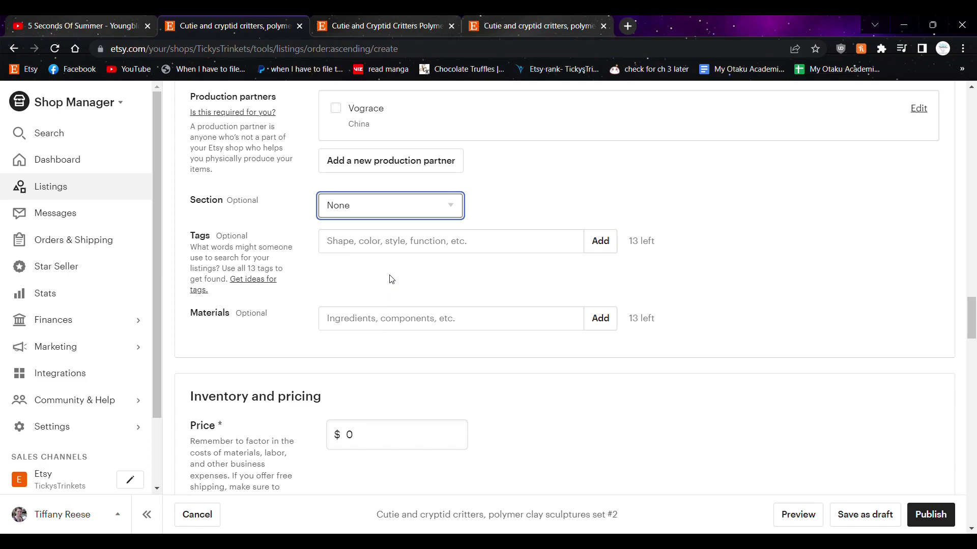
key("Down")
Step: Copy the tag "cryptids cryptics" from the sculpture set #1 listing and add it to the new listing's tags
left_click(398, 243)
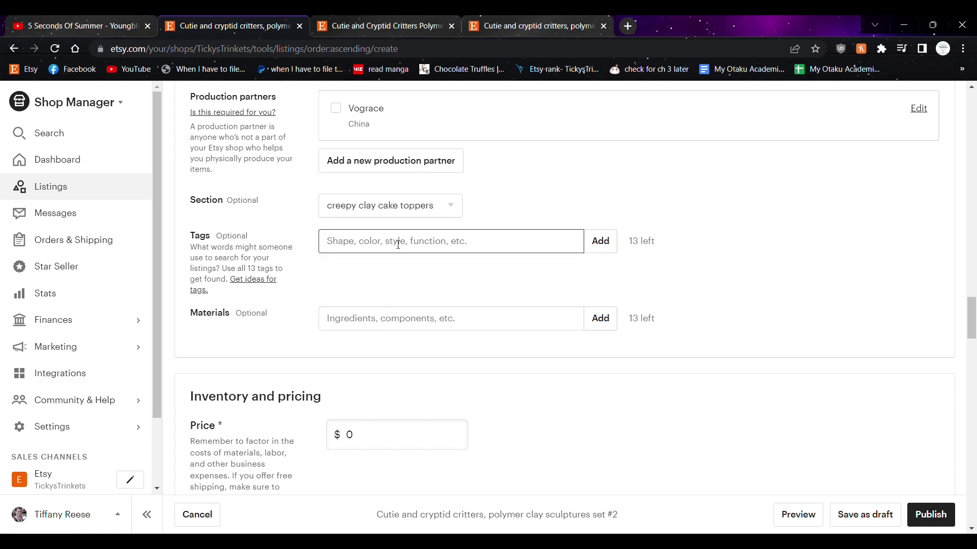
left_click(491, 19)
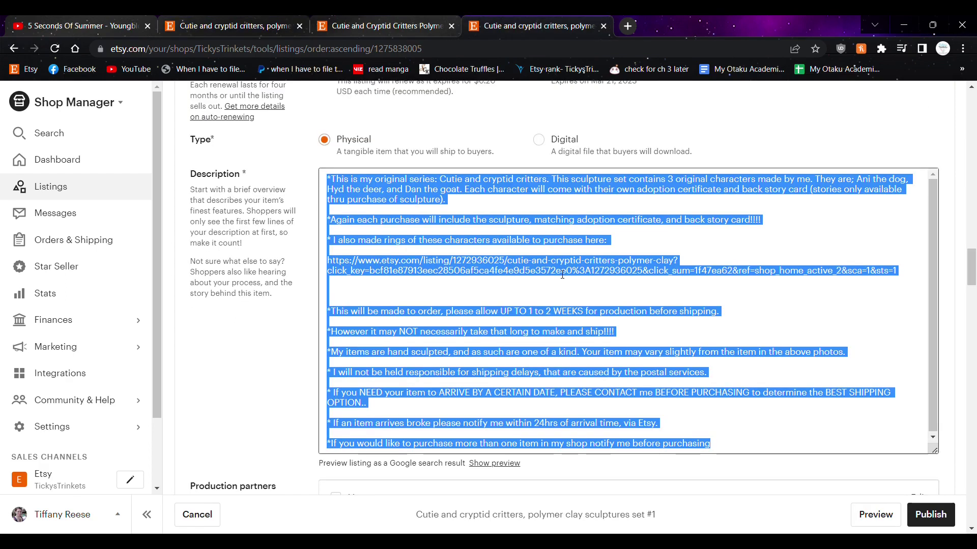
scroll(554, 322, "down", 9)
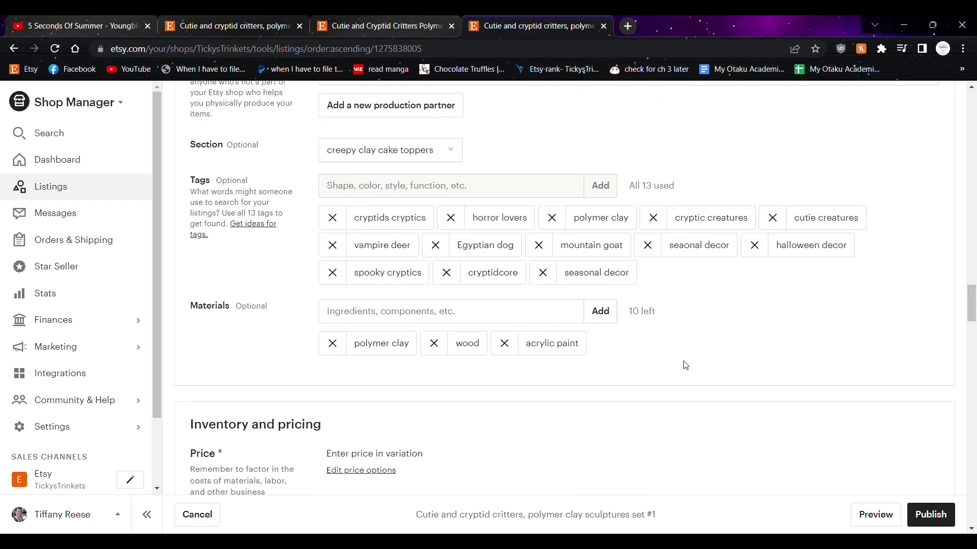
mouse_move(355, 219)
left_mouse_down()
mouse_move(421, 225)
mouse_move(355, 223)
left_mouse_up()
key("ctrl+c")
left_click(427, 222)
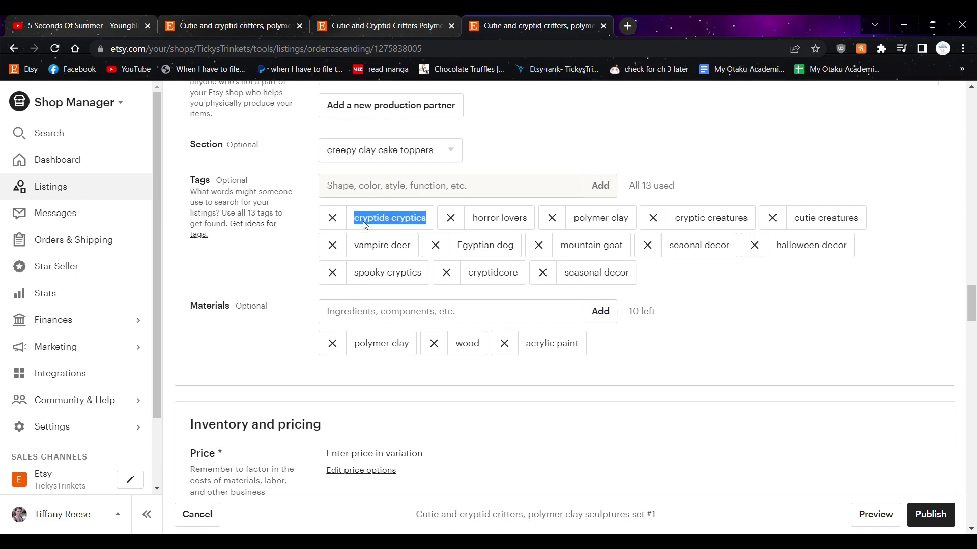
left_click(266, 20)
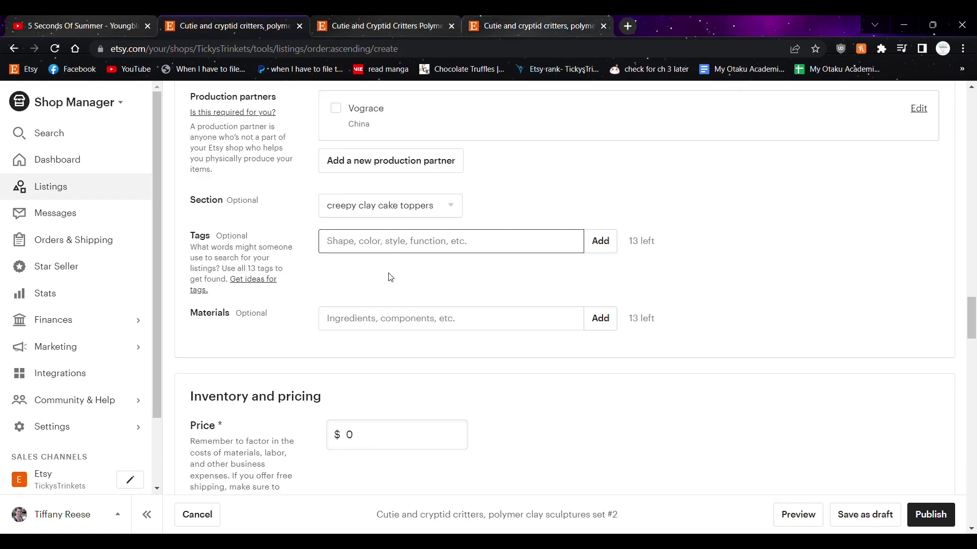
key("ctrl+v")
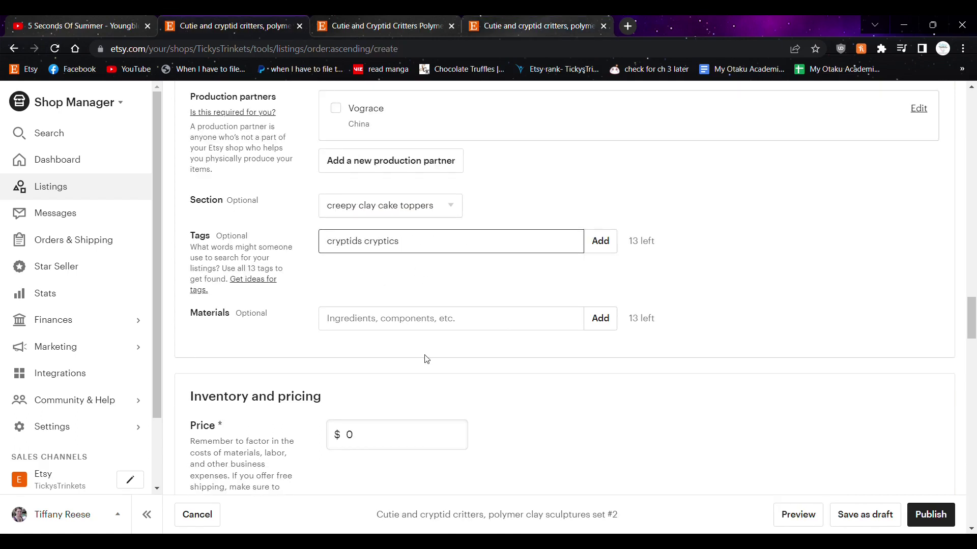
key("Return")
Step: Move the ring set #1 page behind the sculpture set #1 listing in the browser's tab order and return to the sculpture listing
left_click(406, 20)
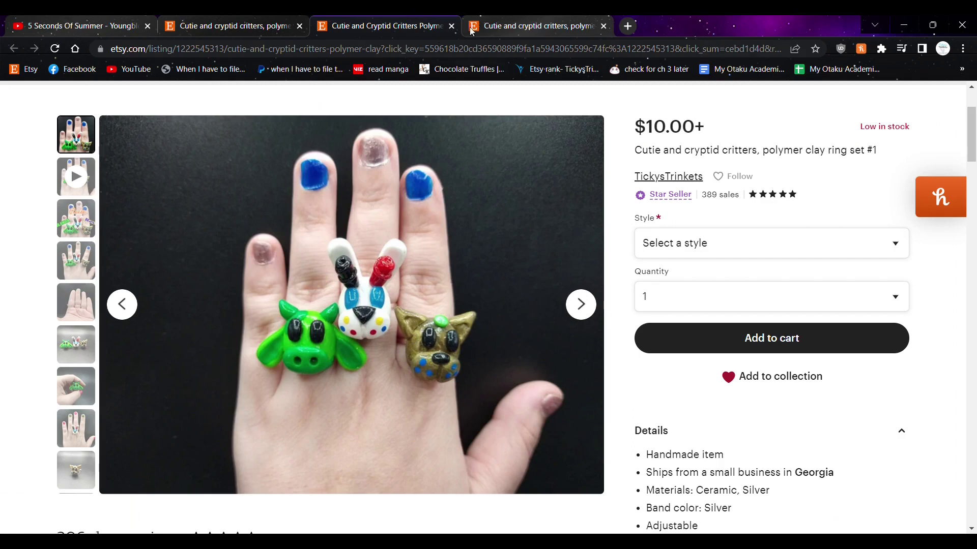
left_click_drag(431, 20, 547, 19)
left_click(382, 19)
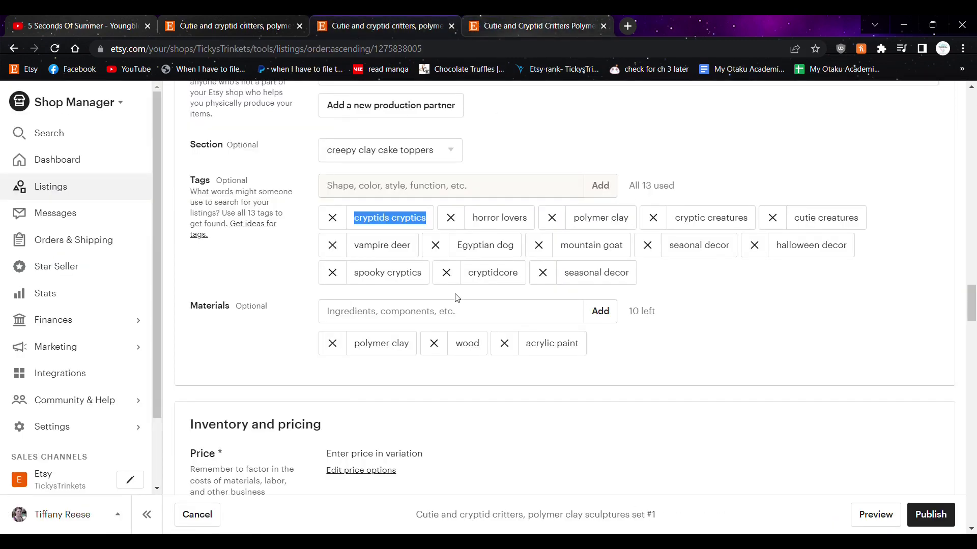
Step: Copy the tag "horror lovers" from the sculpture set #1 listing and add it to the new listing's tags
left_click_drag(473, 218, 527, 222)
key("ctrl+c")
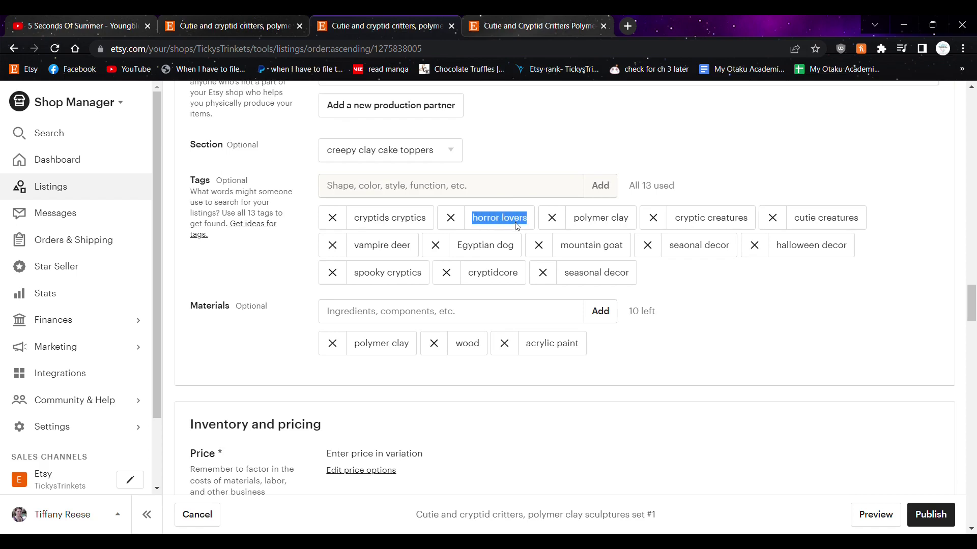
left_click(243, 23)
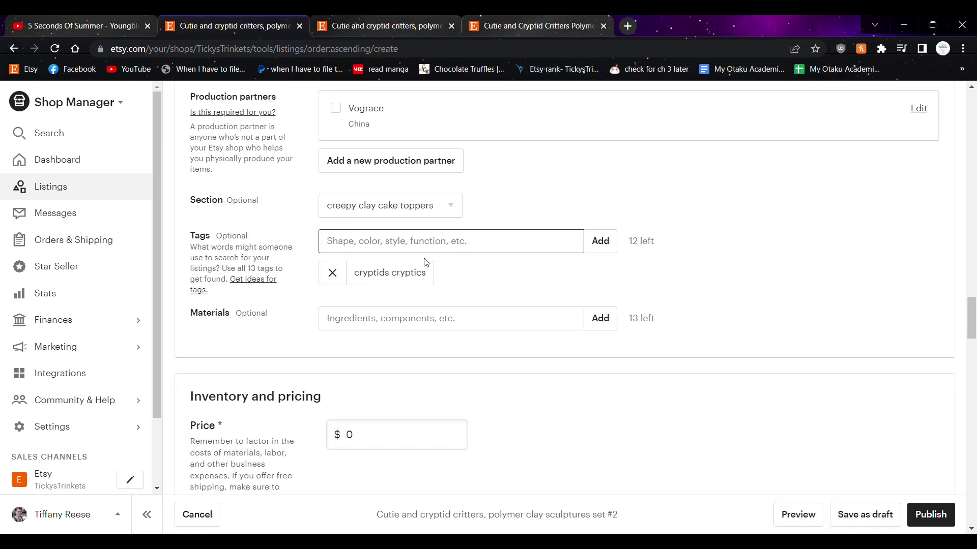
key("ctrl+v")
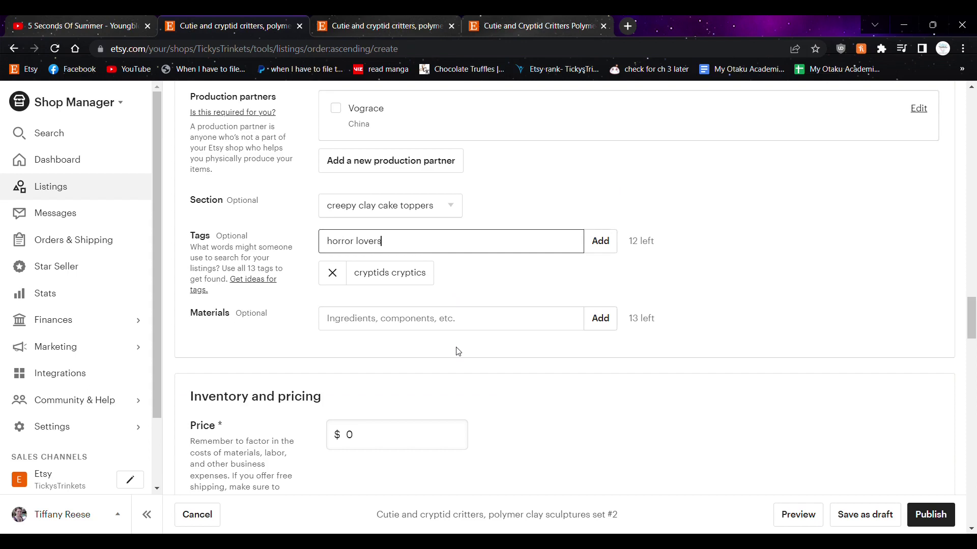
key("Return")
Step: Copy the tag "polymer clay" from the sculpture set #1 listing and add it to the new listing's tags
left_click(438, 19)
left_click_drag(573, 218, 631, 232)
key("ctrl+c")
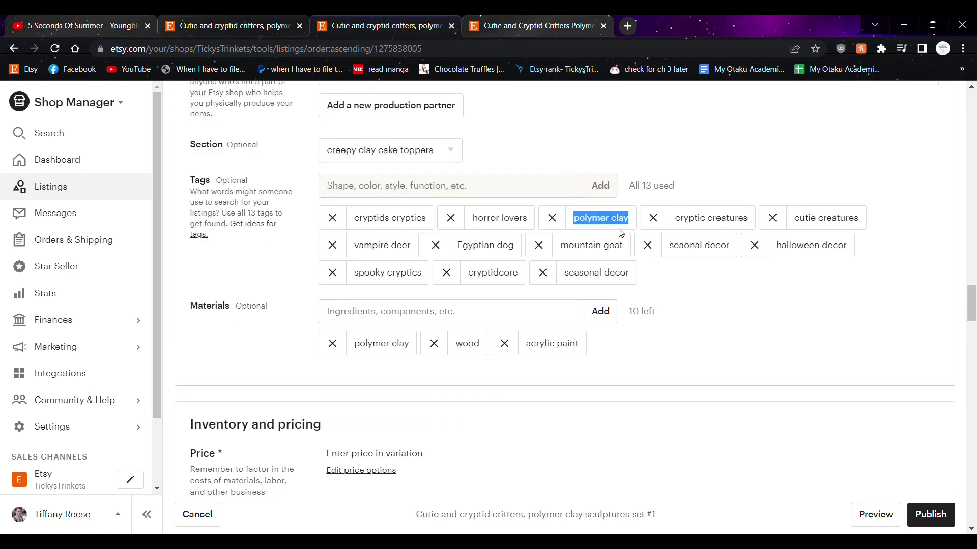
left_click(286, 15)
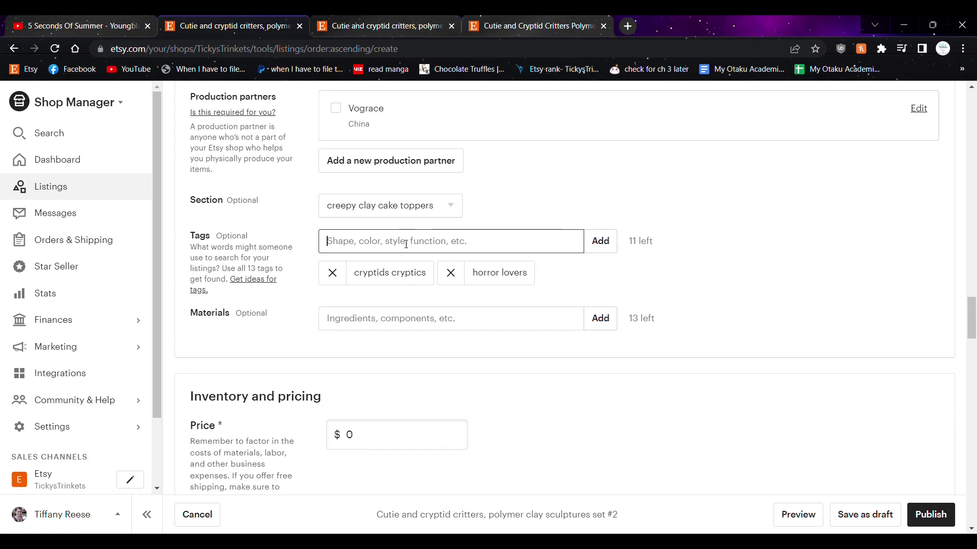
key("ctrl+v")
key("Return")
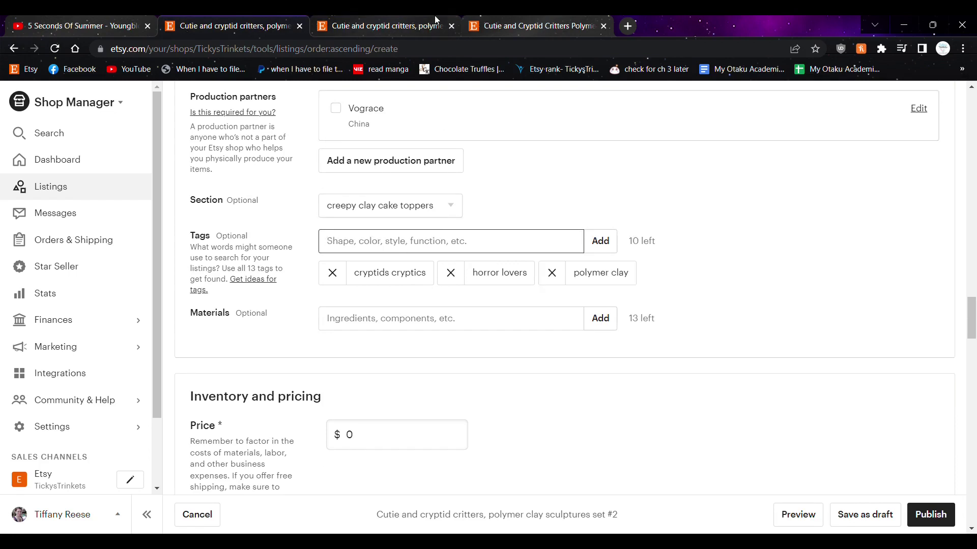
Step: Copy the tag "cryptic creatures" from the sculpture set #1 listing and add it to the new listing's tags
left_click(434, 15)
left_click_drag(674, 219, 759, 233)
key("ctrl+c")
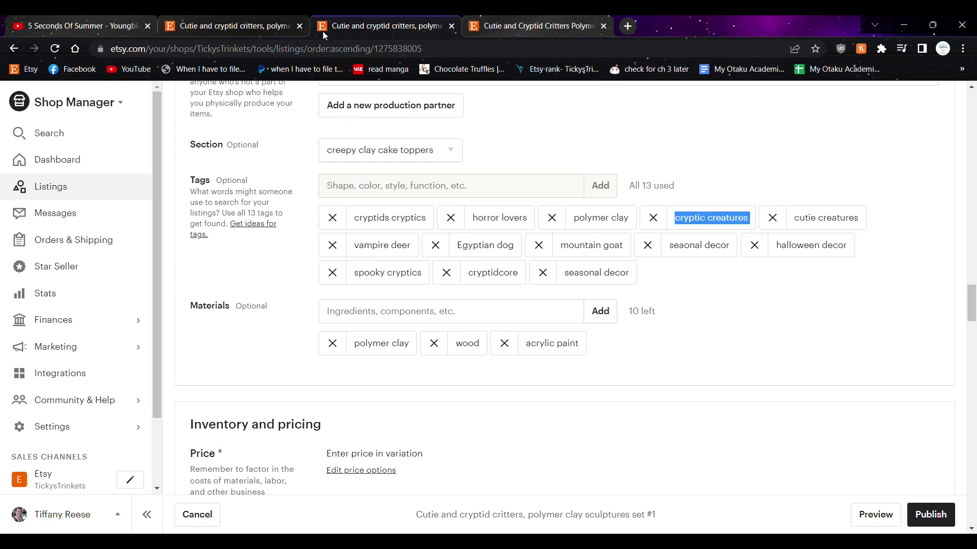
left_click(282, 23)
key("ctrl+v")
key("Return")
Step: Take the tag "cutie creatures" from the sculpture set #1 listing and add it to the new listing's tags
left_click(375, 20)
mouse_move(800, 223)
left_mouse_down()
mouse_move(865, 233)
mouse_move(813, 219)
left_mouse_up()
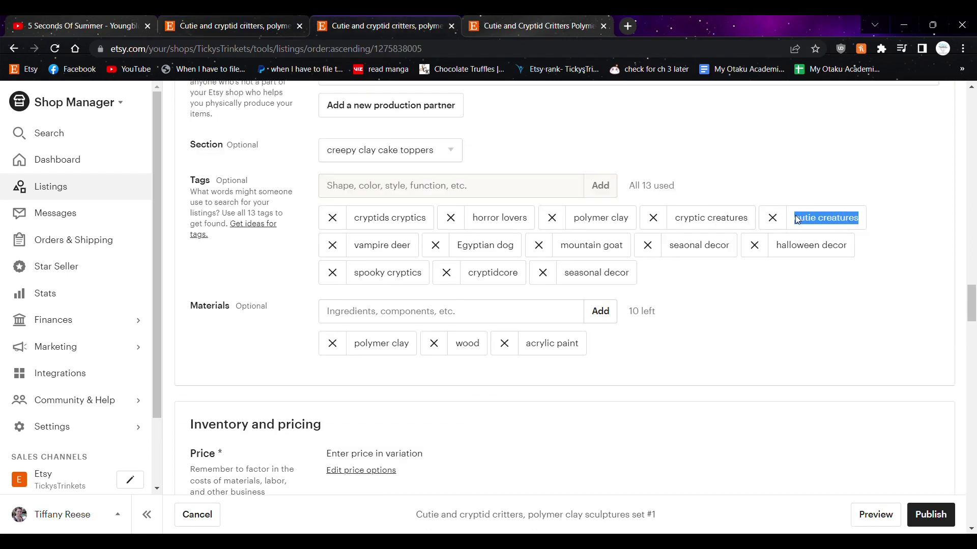
left_click(274, 18)
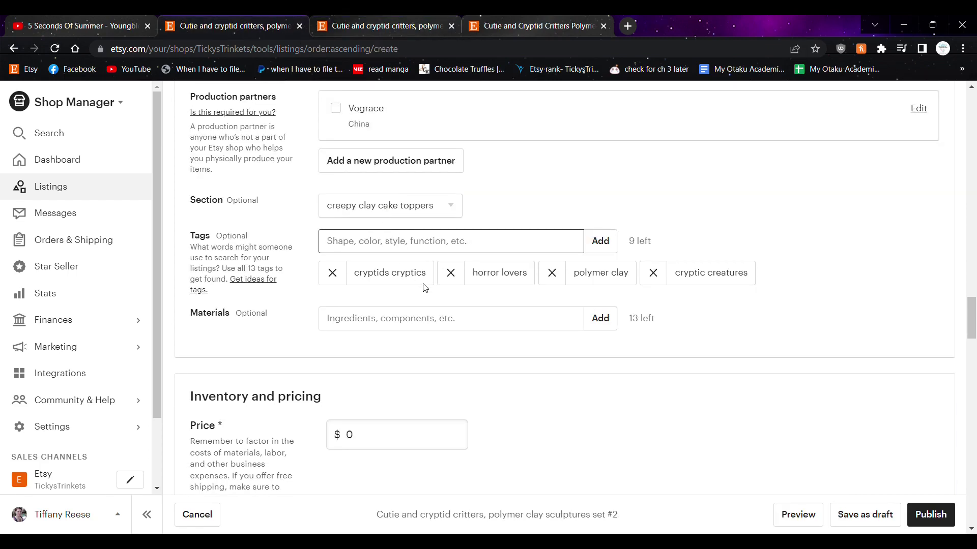
type("cutie creatures")
key("Return")
Step: Add the tag "candy jackalope" to the new listing in place of set #1's "vampire deer"
left_click(405, 19)
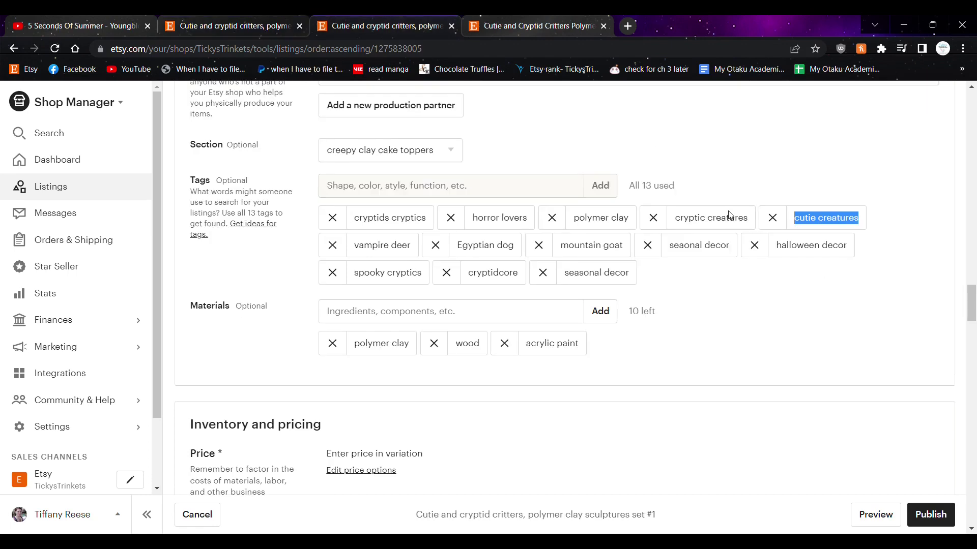
left_click_drag(413, 248, 362, 244)
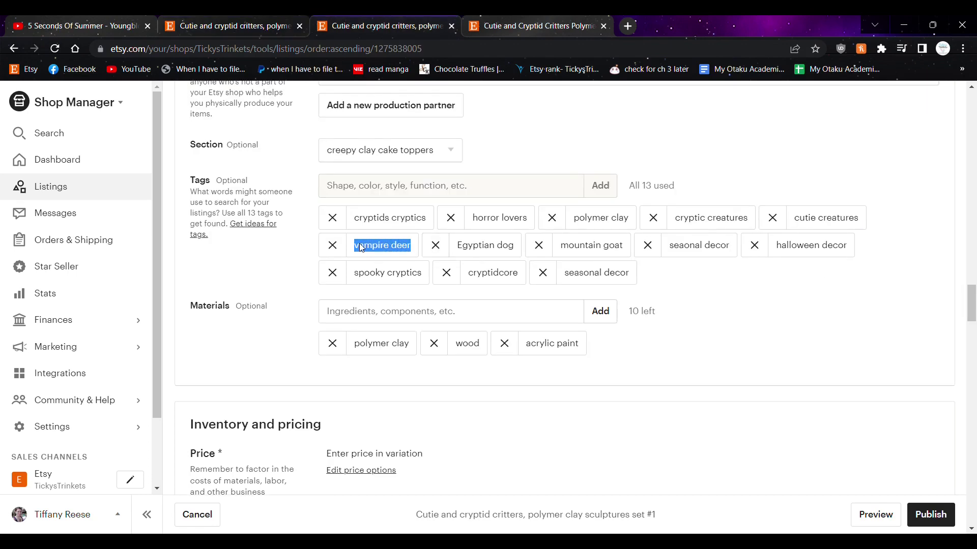
left_click(244, 253)
left_click(231, 22)
type("candy jackalope")
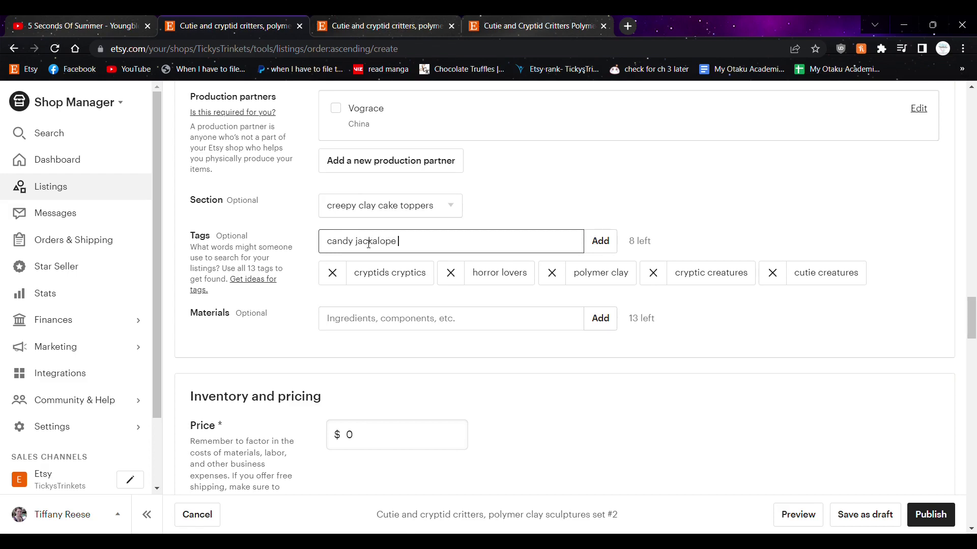
key("Return")
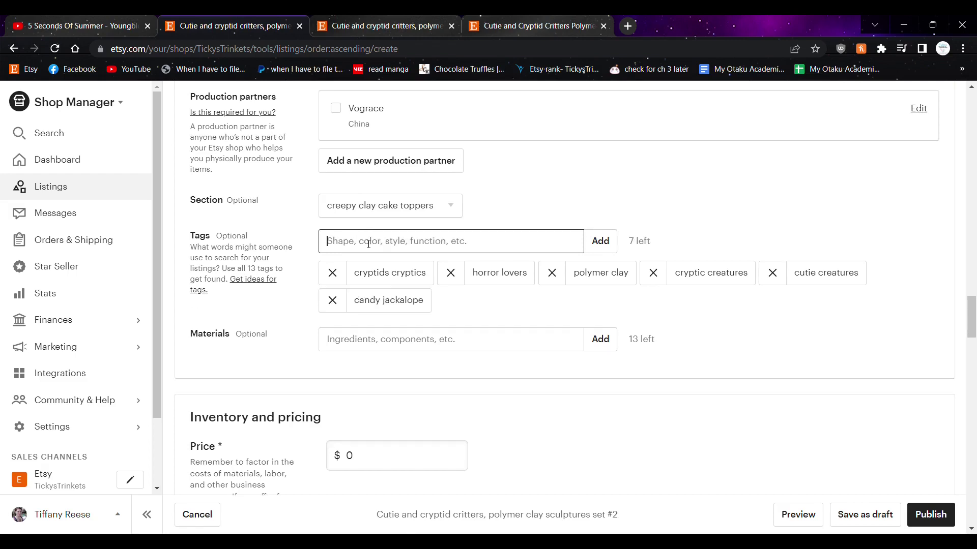
Step: Check set #1's animal tags and add the tag "Egyptian cat" to the new listing
left_click(417, 21)
left_click(248, 22)
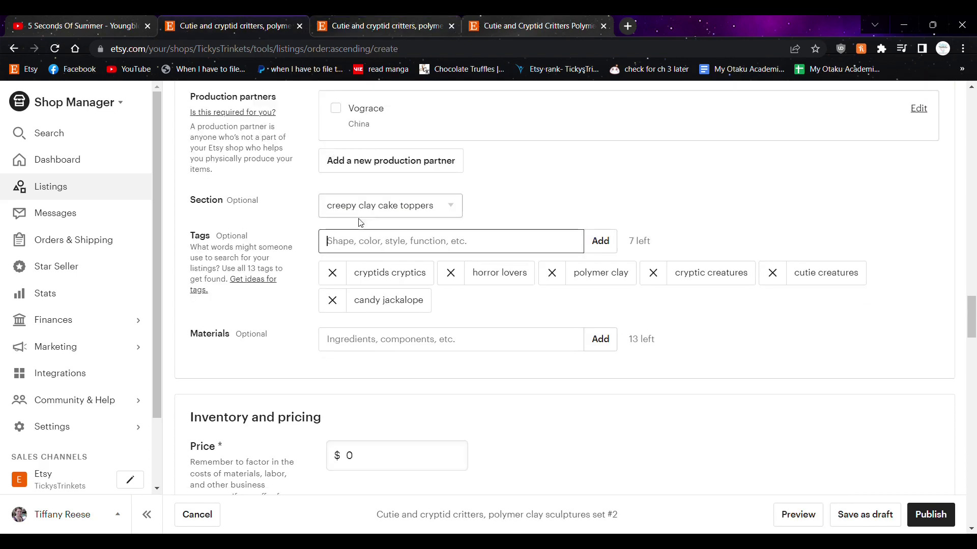
type("Egyptian")
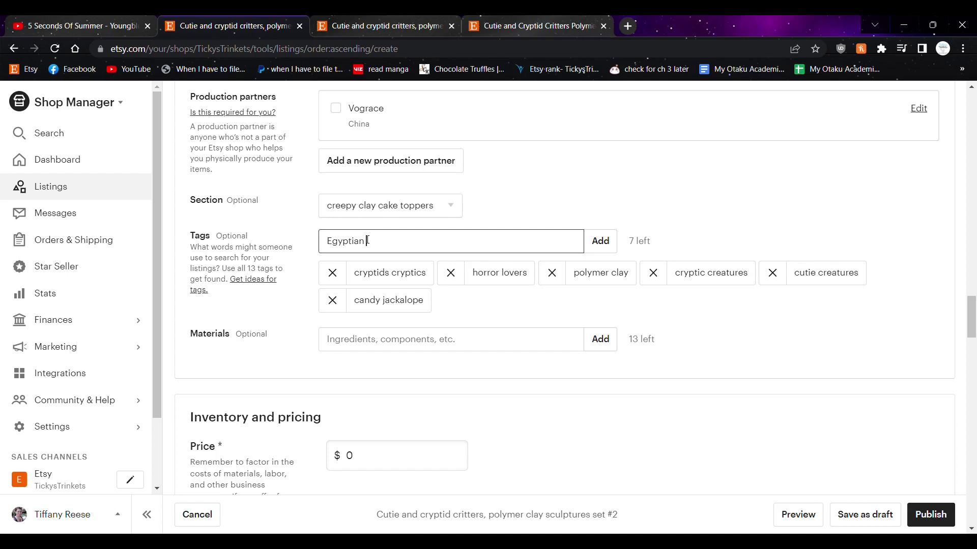
type(" cat")
key("Return")
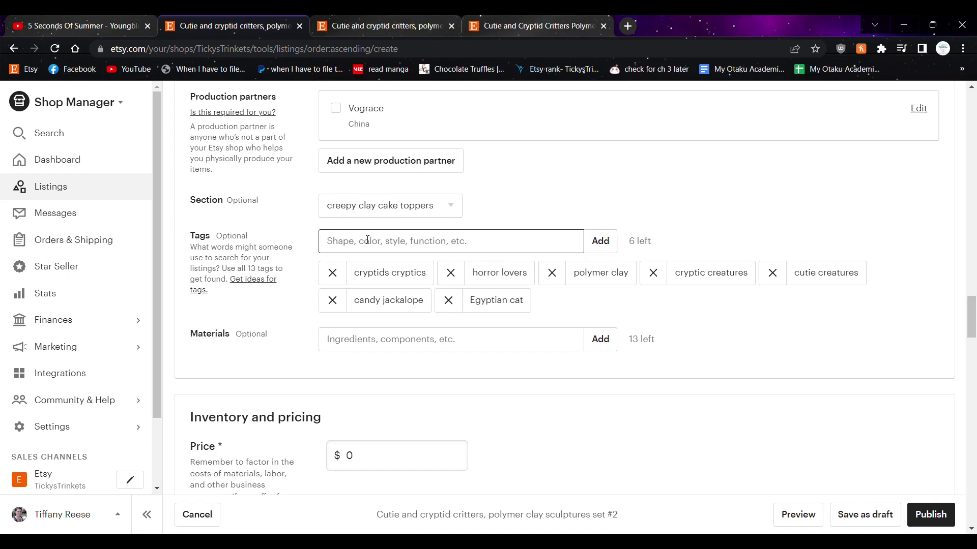
Step: Check set #1's next animal tag and add the tag "alien cow" to the new listing
left_click(401, 20)
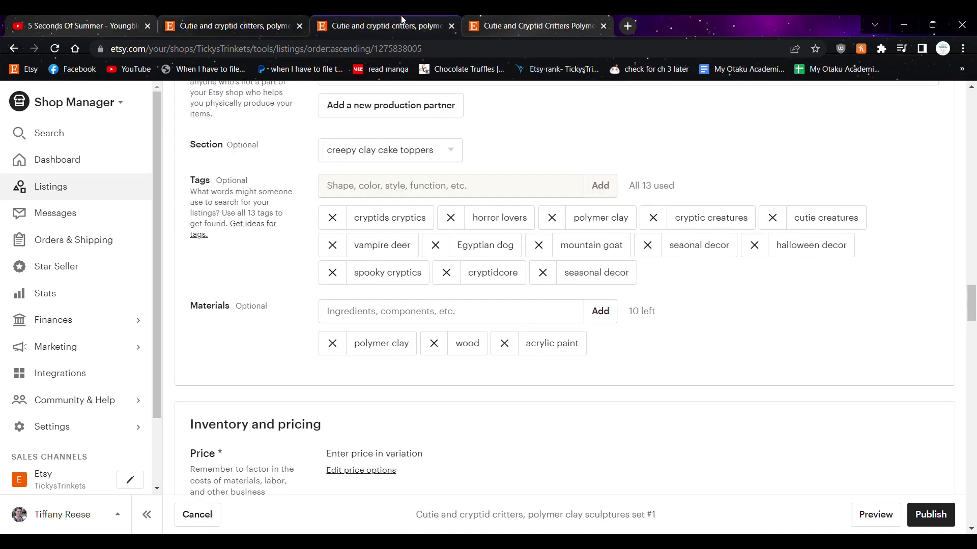
left_click(222, 16)
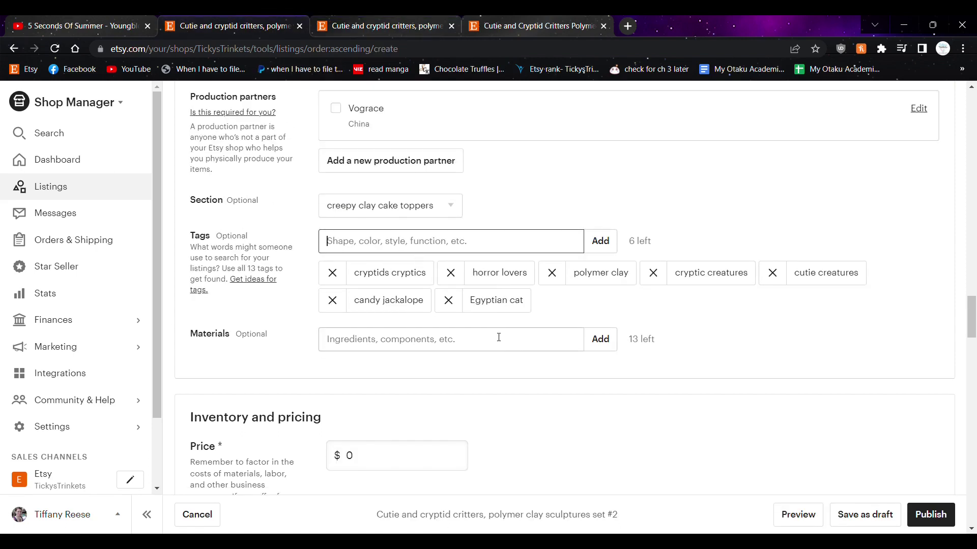
type("alie")
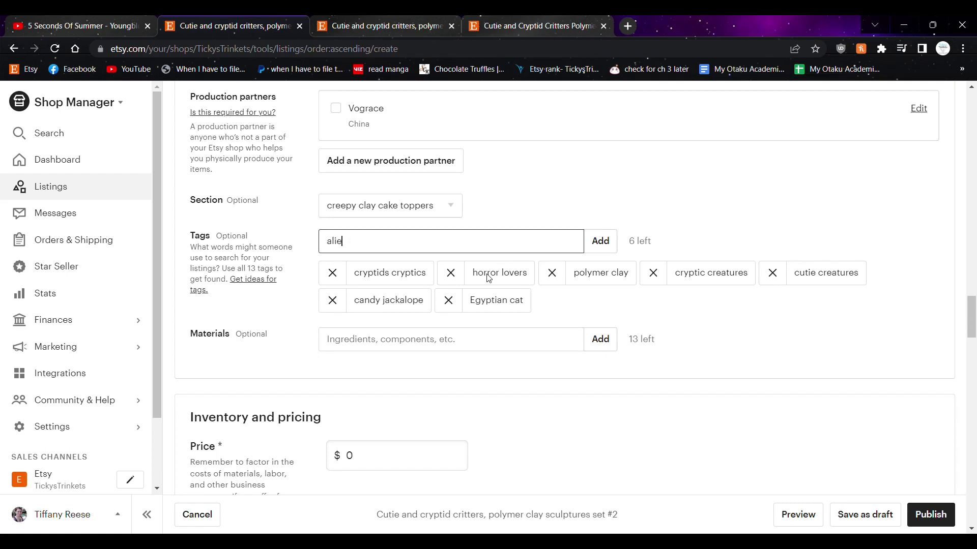
type("n cow")
key("Return")
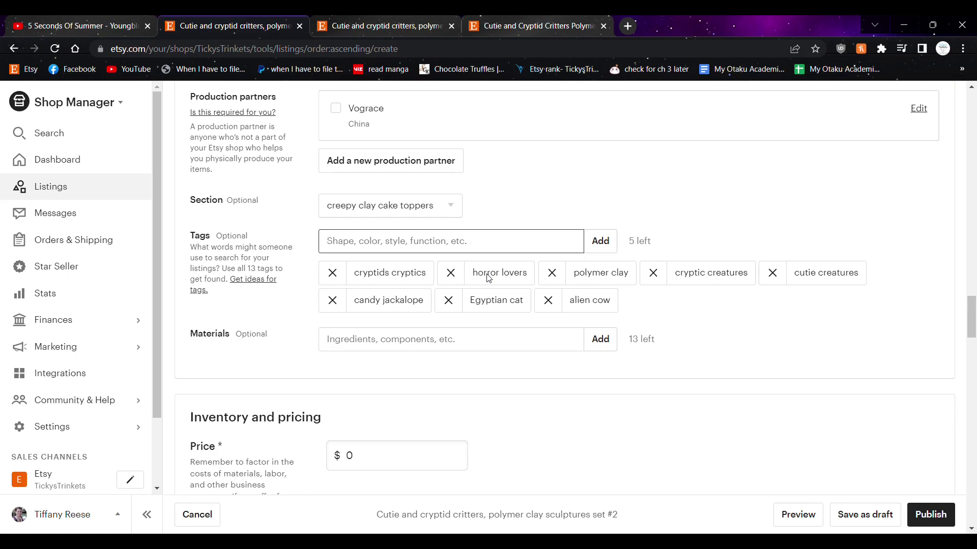
Step: Copy the tag "halloween decor" from the sculpture set #1 listing and add it to the new listing's tags
left_click(524, 15)
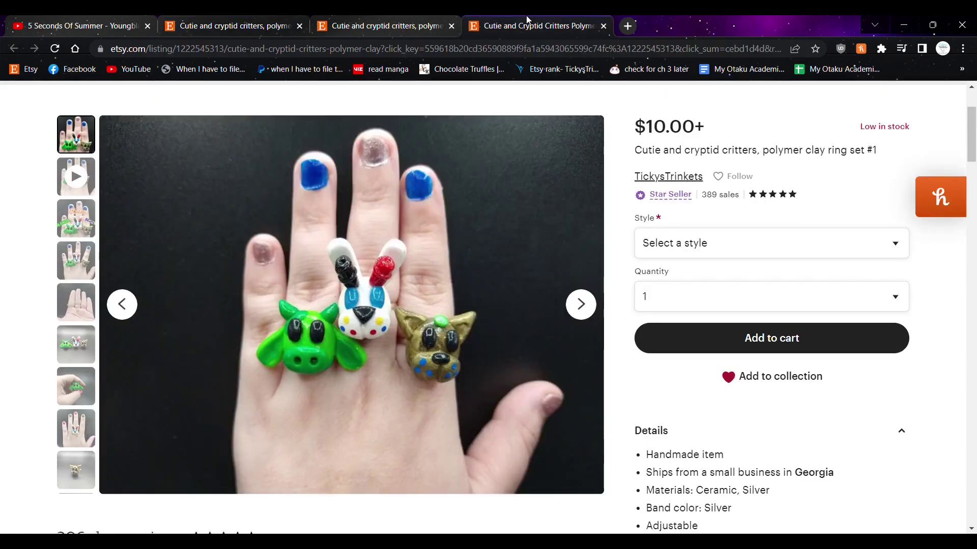
left_click(437, 15)
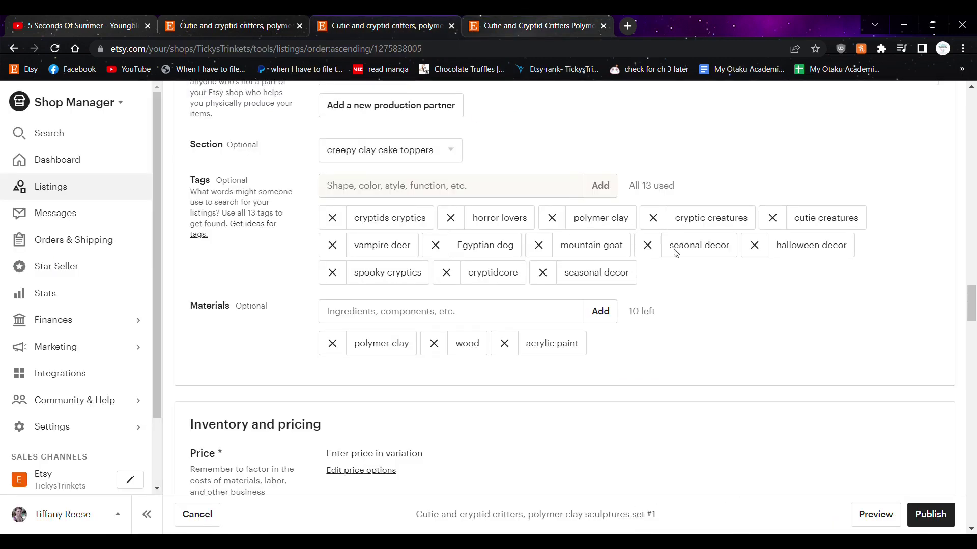
left_click_drag(669, 246, 848, 249)
key("ctrl+c")
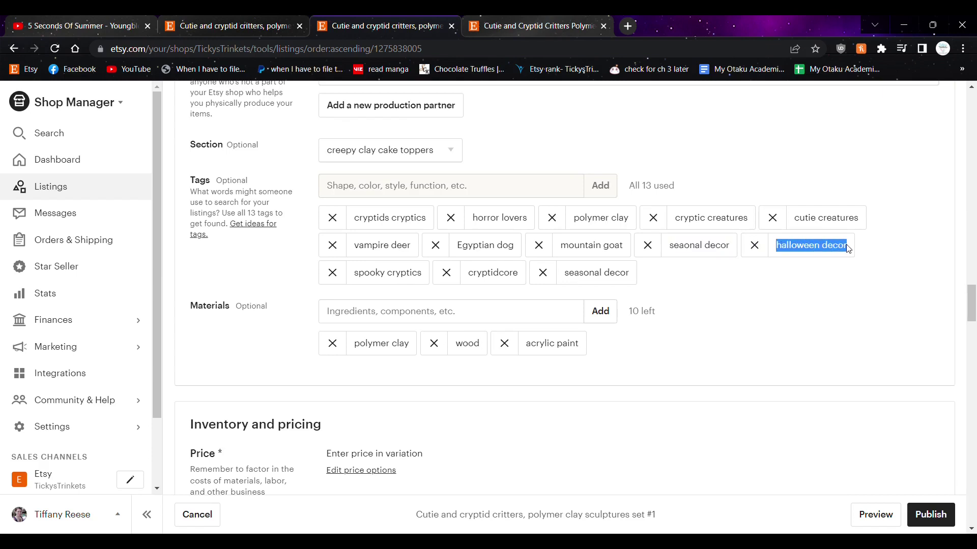
left_click(286, 19)
key("ctrl+v")
key("Return")
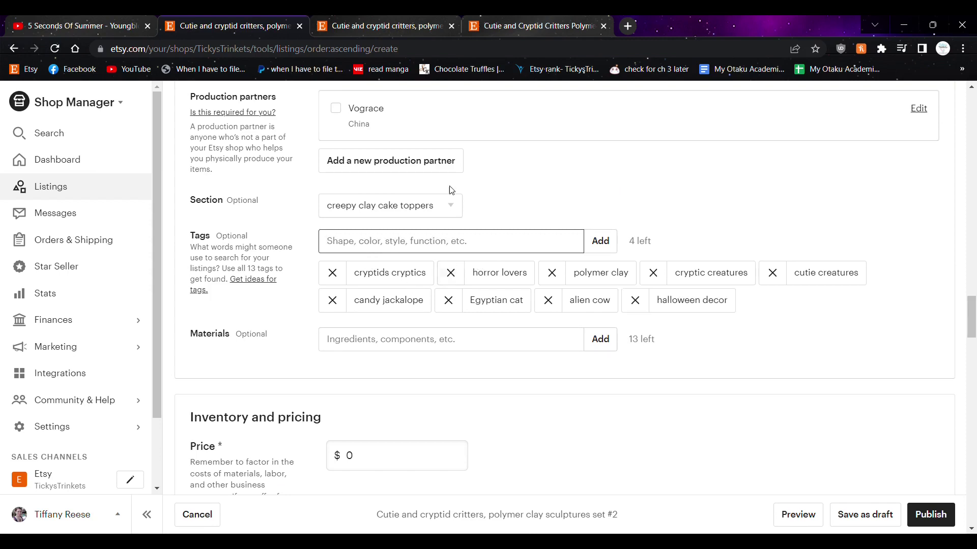
Step: Take the tag "seaonal decor" from the sculpture set #1 listing and add it to the new listing's tags
left_click(364, 16)
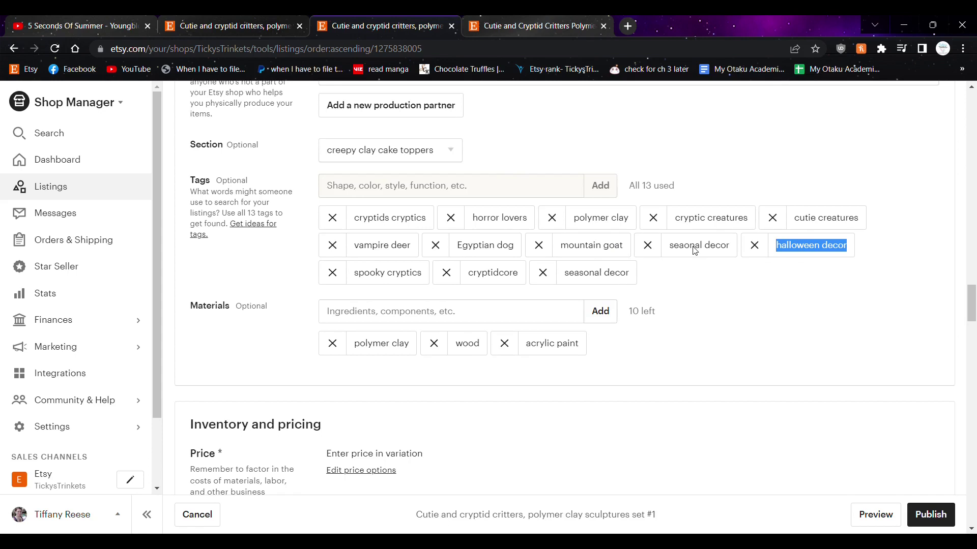
left_click_drag(672, 246, 722, 249)
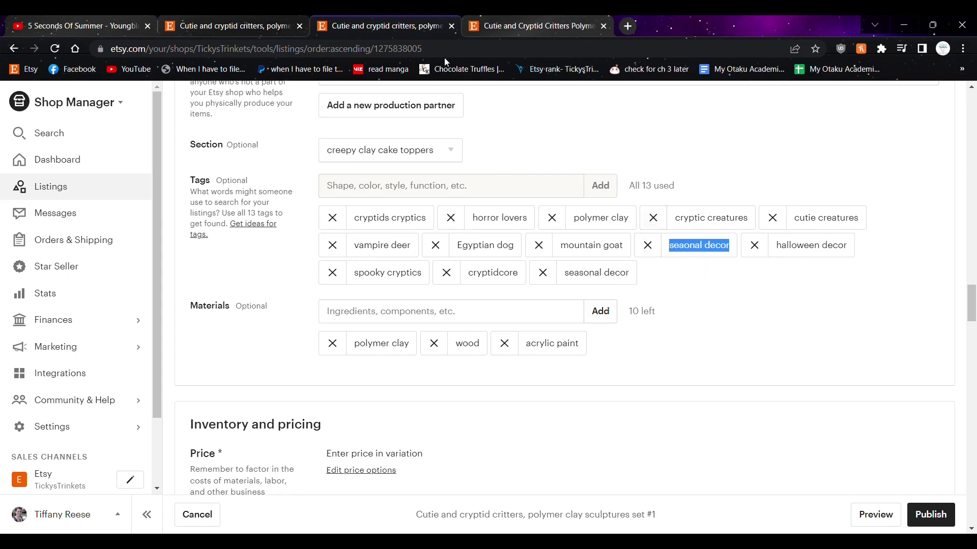
left_click(255, 23)
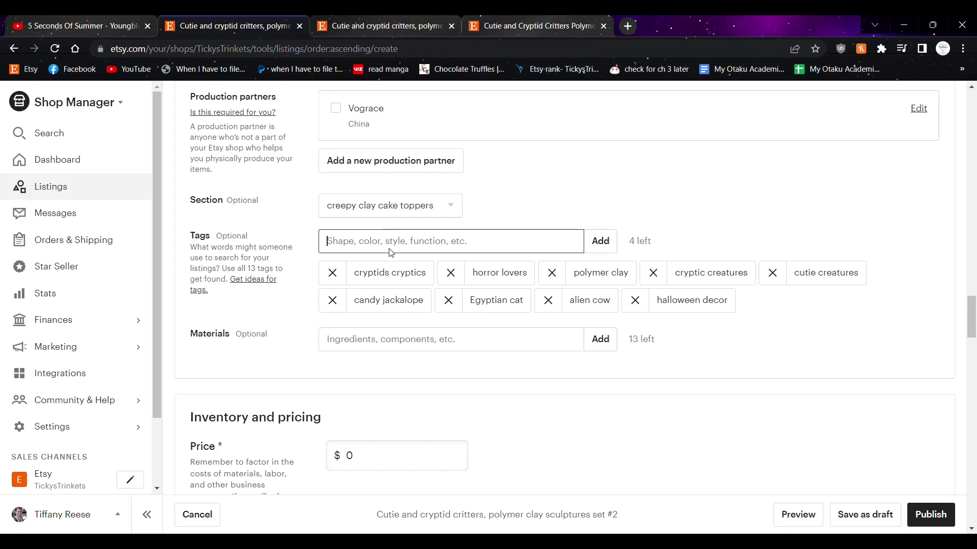
type("seaonal decor")
key("Return")
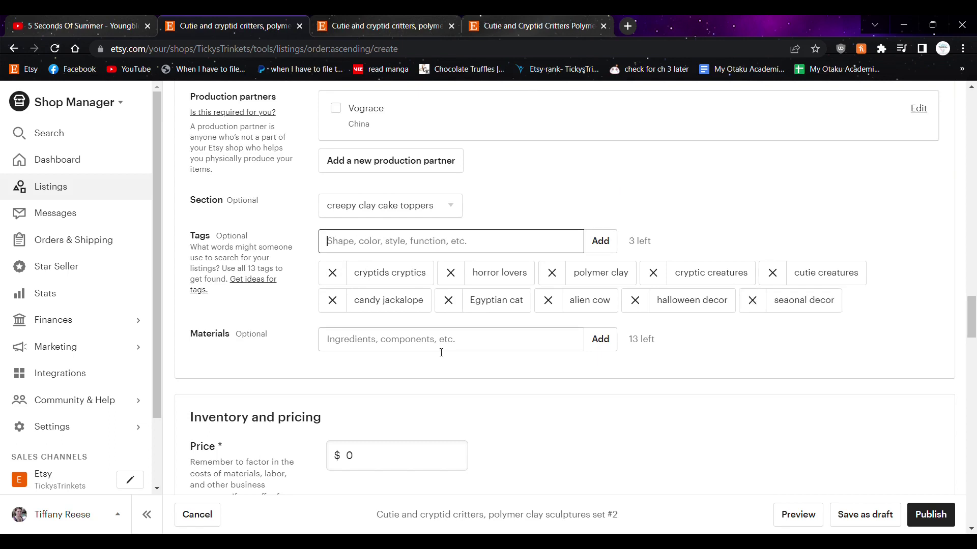
Step: Copy the tag "spooky cryptics" from the sculpture set #1 listing and add it to the new listing's tags
left_click(386, 20)
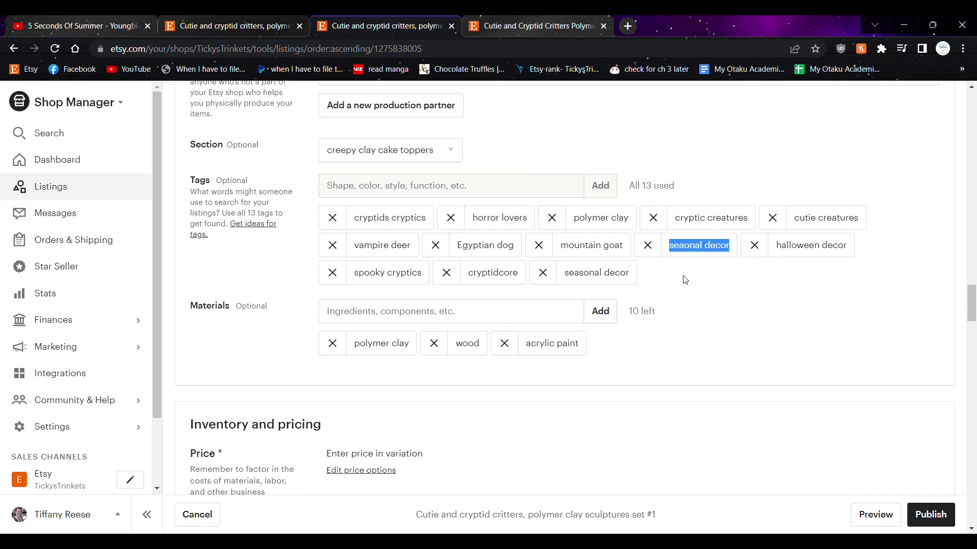
left_click(708, 279)
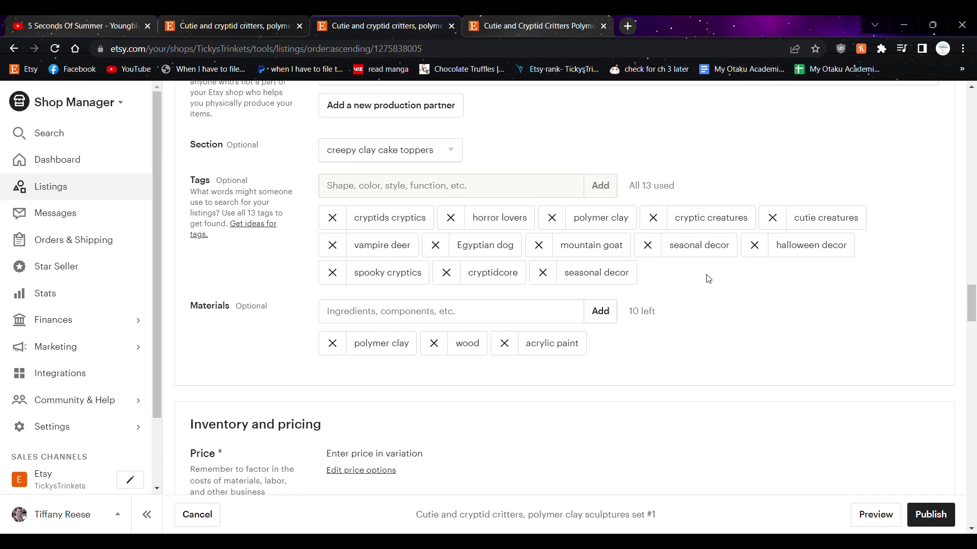
left_click_drag(421, 273, 348, 281)
key("ctrl+c")
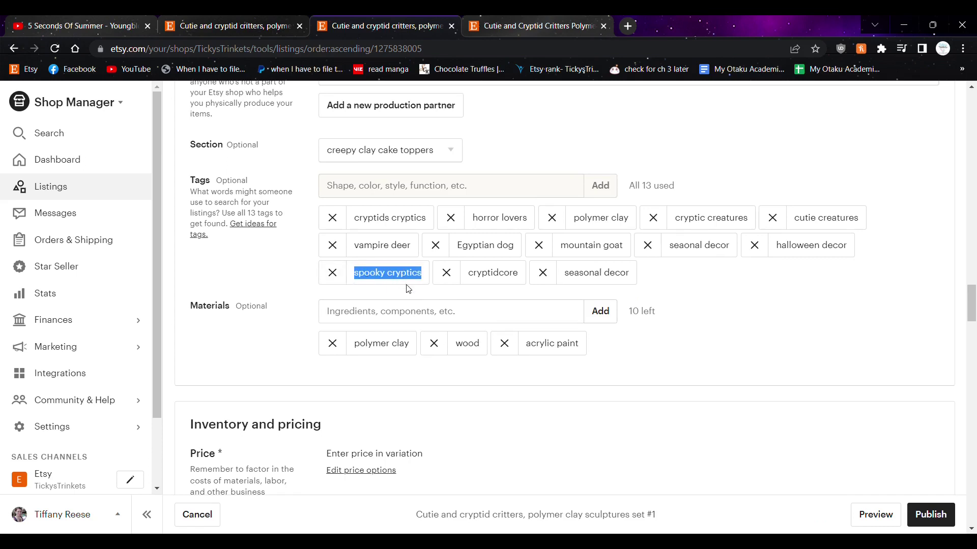
left_click(259, 26)
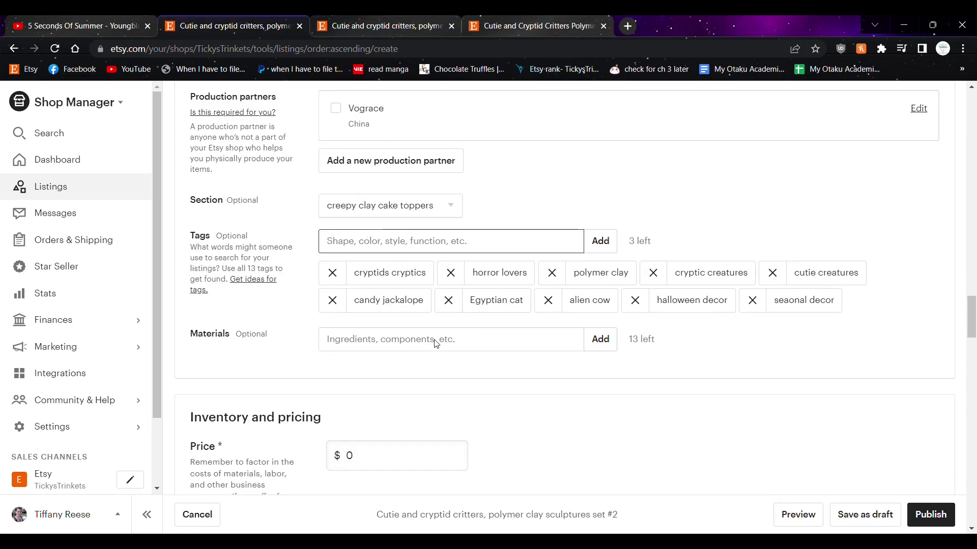
key("ctrl+v")
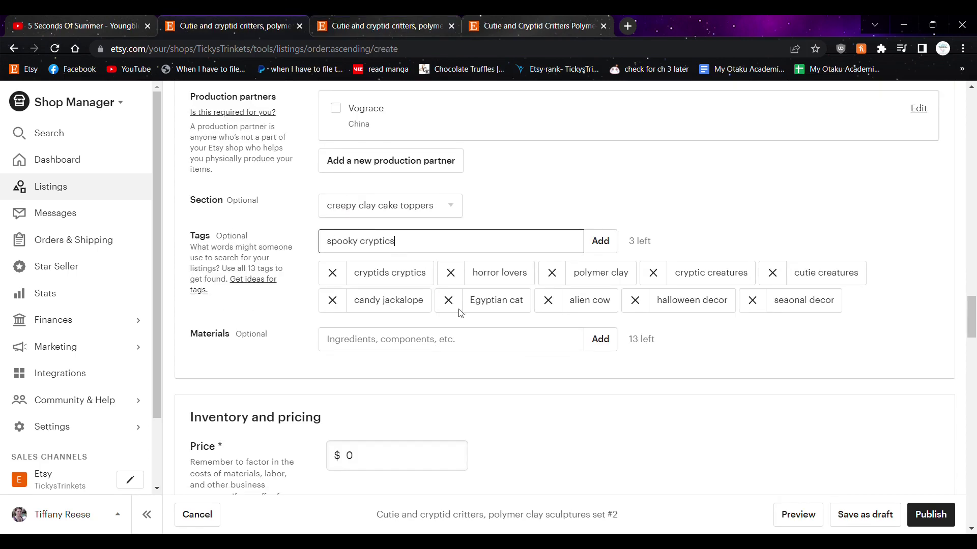
left_click(605, 243)
Step: Copy set #1's tag "cryptidcore" and add it to the tags of the set #2 listing
left_click(349, 20)
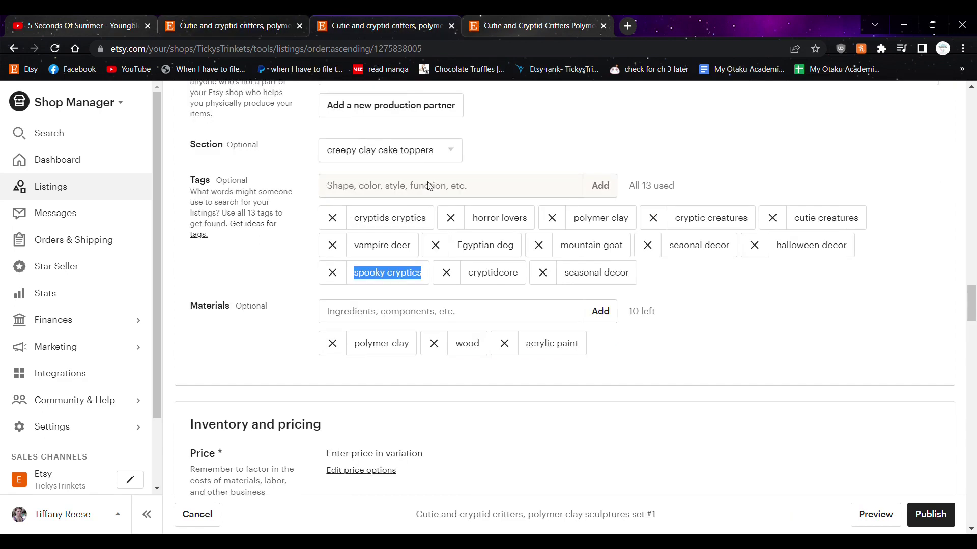
left_click_drag(464, 280, 522, 279)
key("ctrl+c")
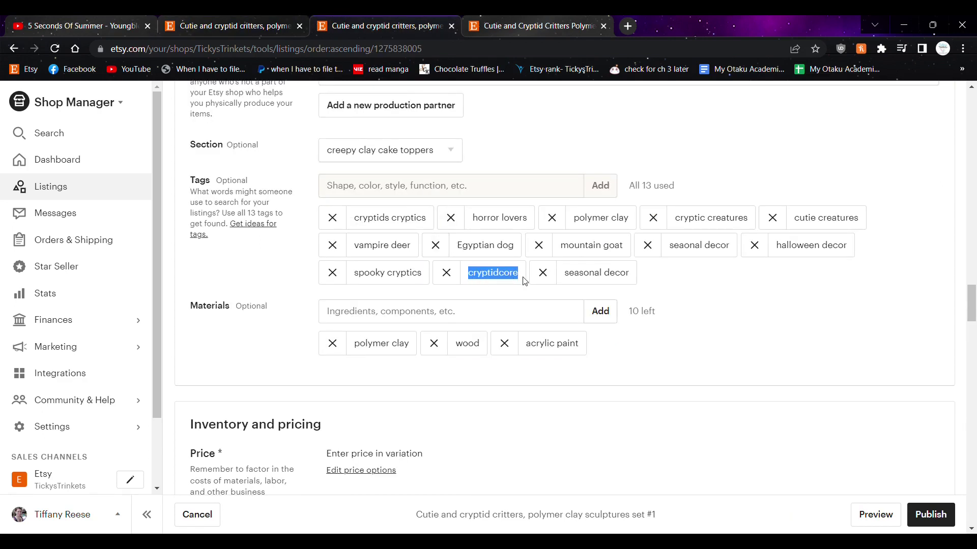
left_click(286, 21)
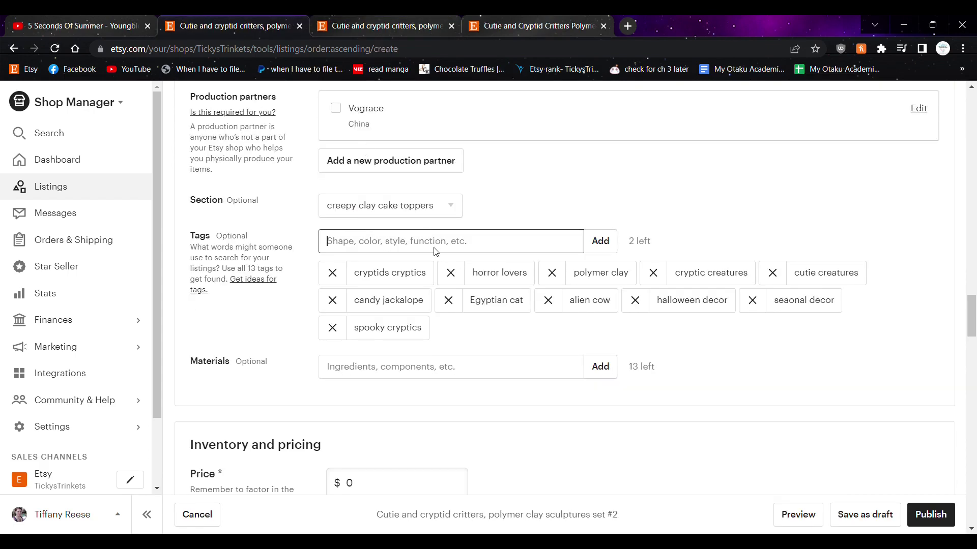
key("ctrl+v")
left_click(595, 240)
Step: In the set #1 listing, remove the misspelled tag "seaonal decor" and add the tag "kawaii creatures" in its place
left_click(417, 24)
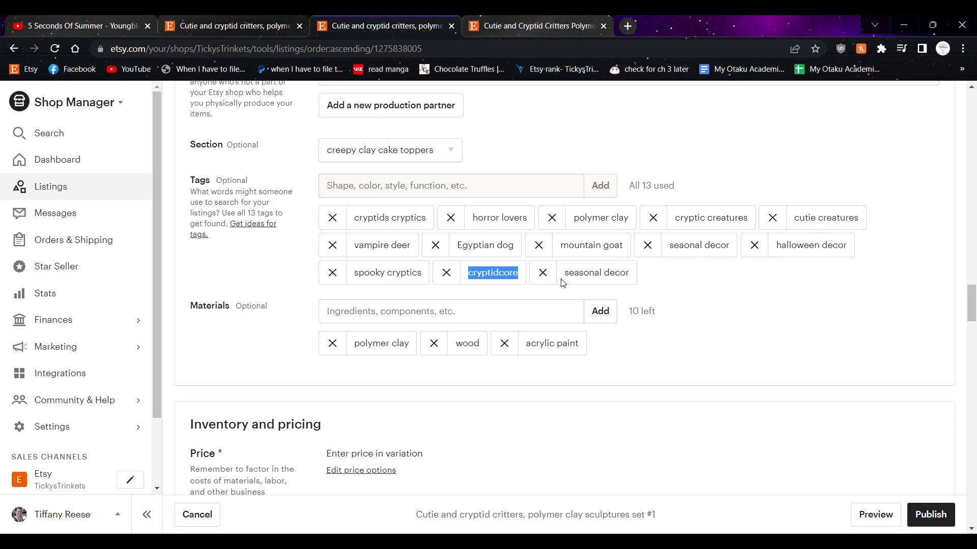
left_click(648, 246)
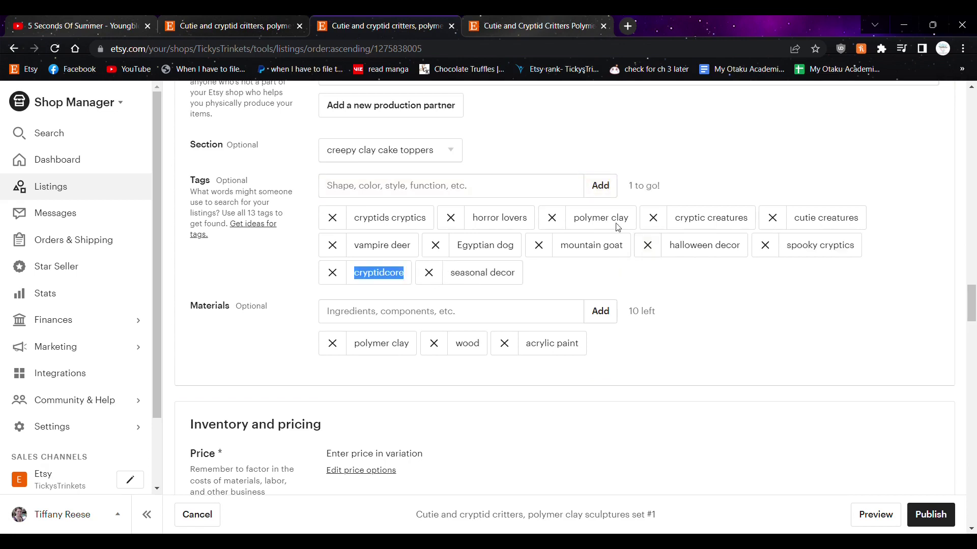
left_click(464, 186)
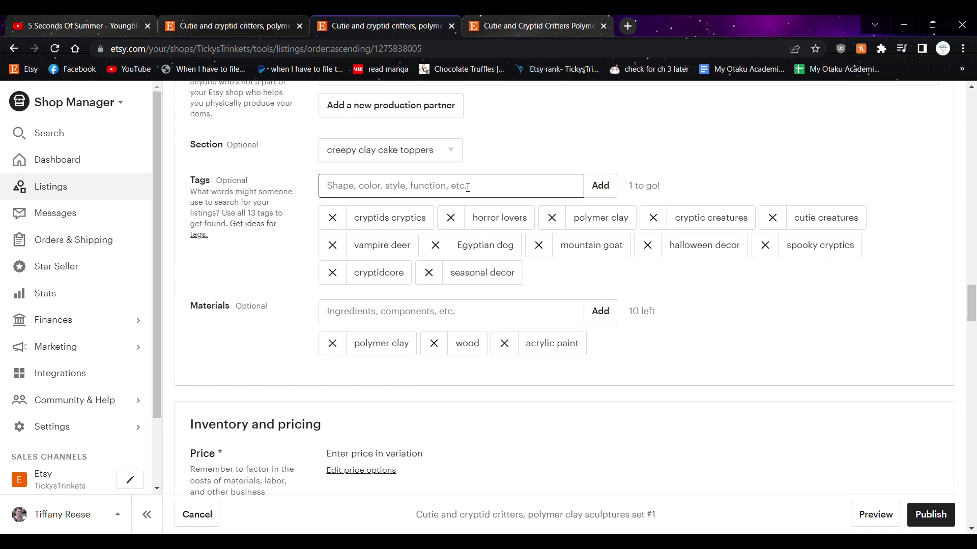
type("creepy")
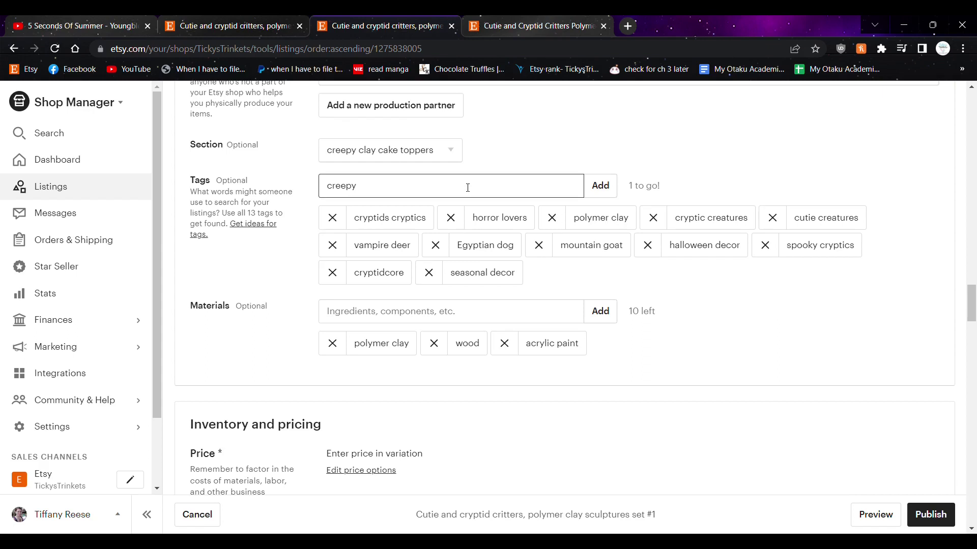
type(" kawaii creature")
key("Return")
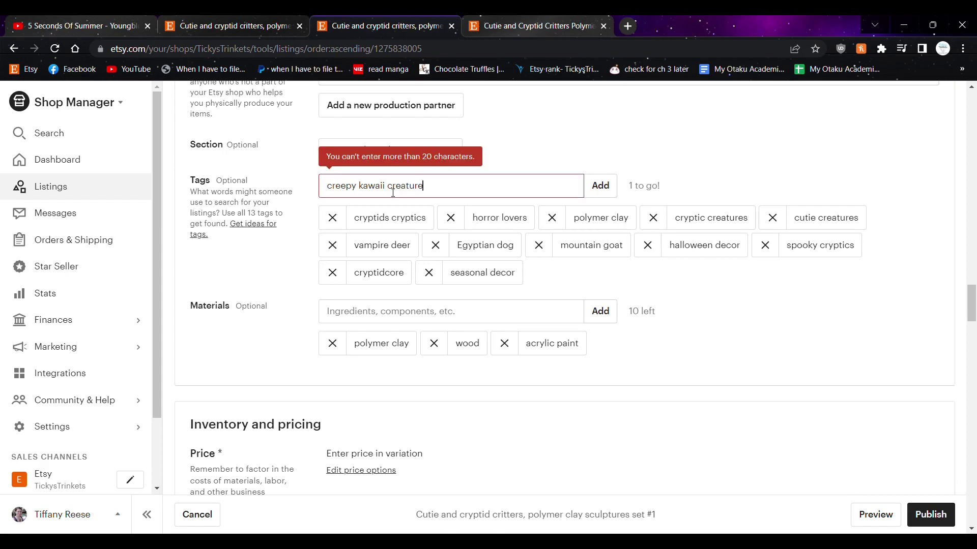
left_click_drag(364, 190, 311, 192)
key("BackSpace")
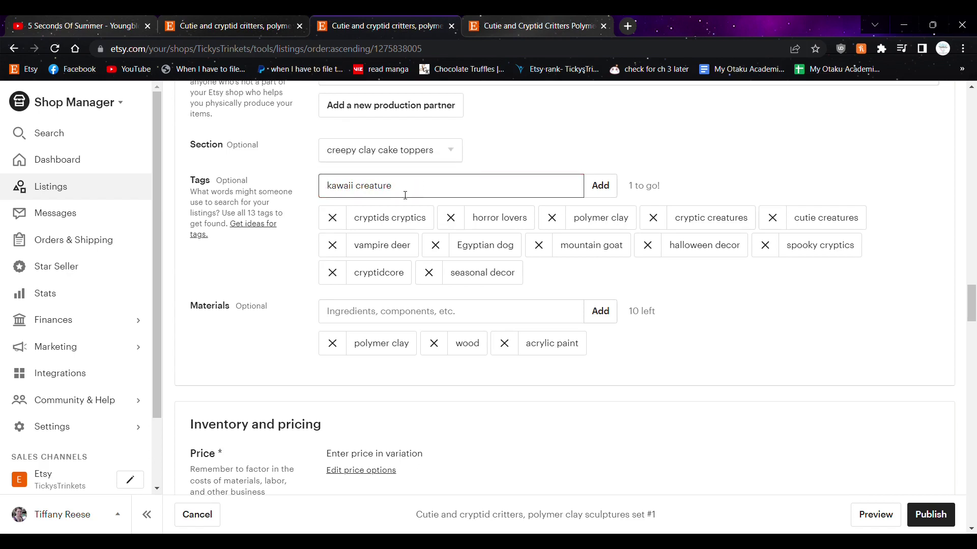
left_click(592, 185)
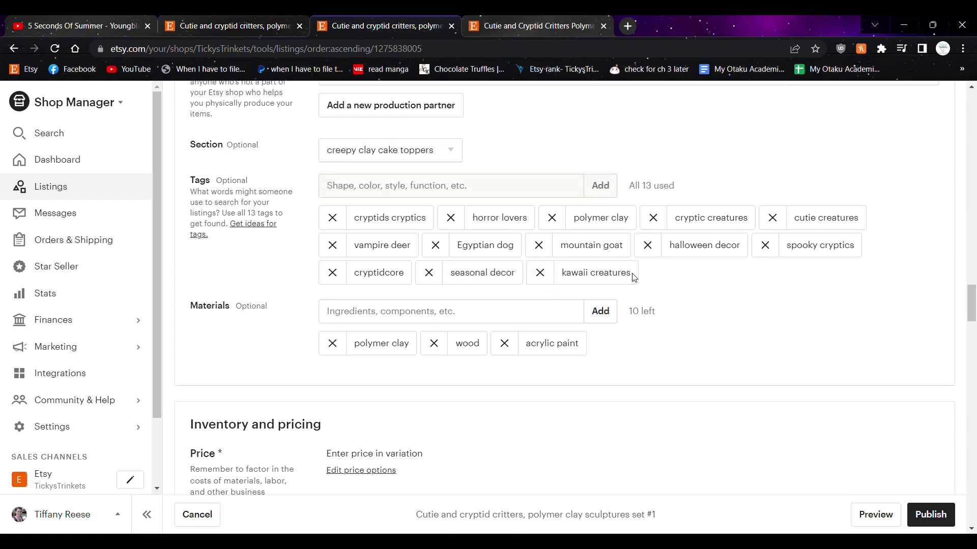
Step: Copy the tag "kawaii creatures" from set #1 and add it as the last tag of the new listing
left_click_drag(631, 274, 588, 273)
key("ctrl+shift+Tab")
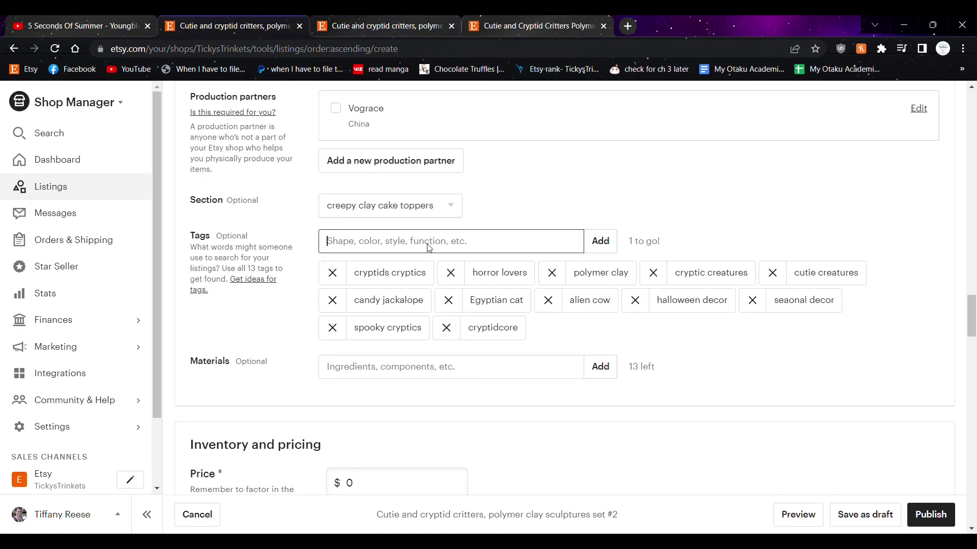
type("kawaii creatures")
key("Return")
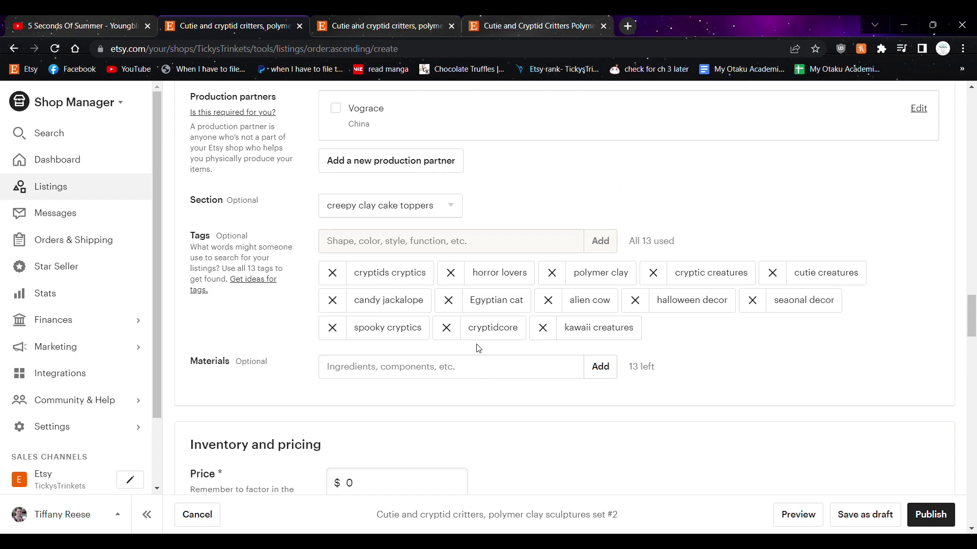
Step: Check set #1's materials and add "polymer clay", "wood" and "acrylic paint" as materials of the new listing
left_click(383, 23)
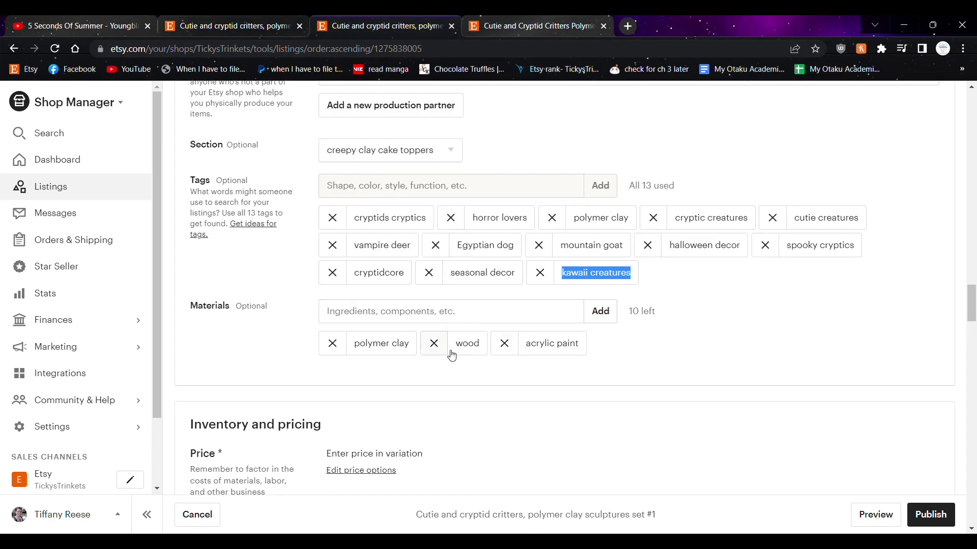
left_click(251, 20)
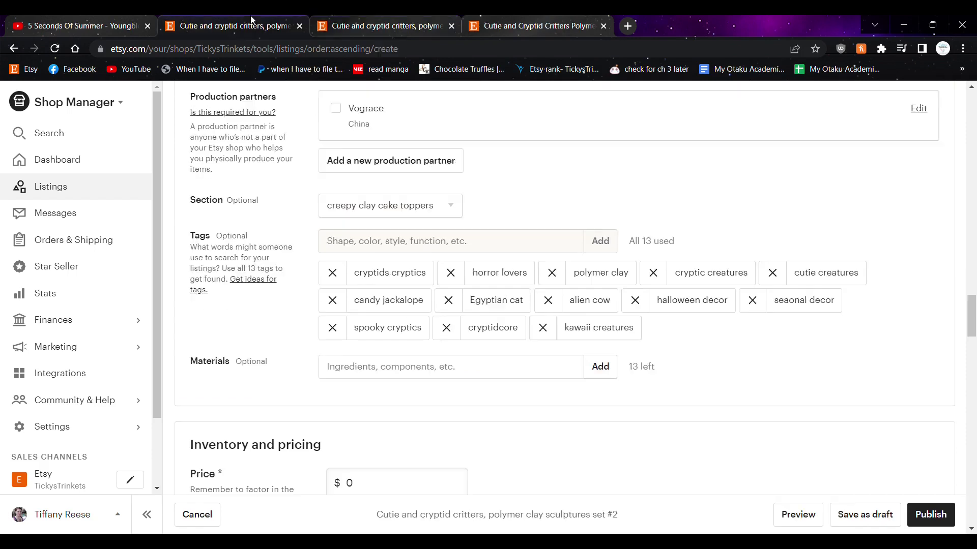
left_click(424, 370)
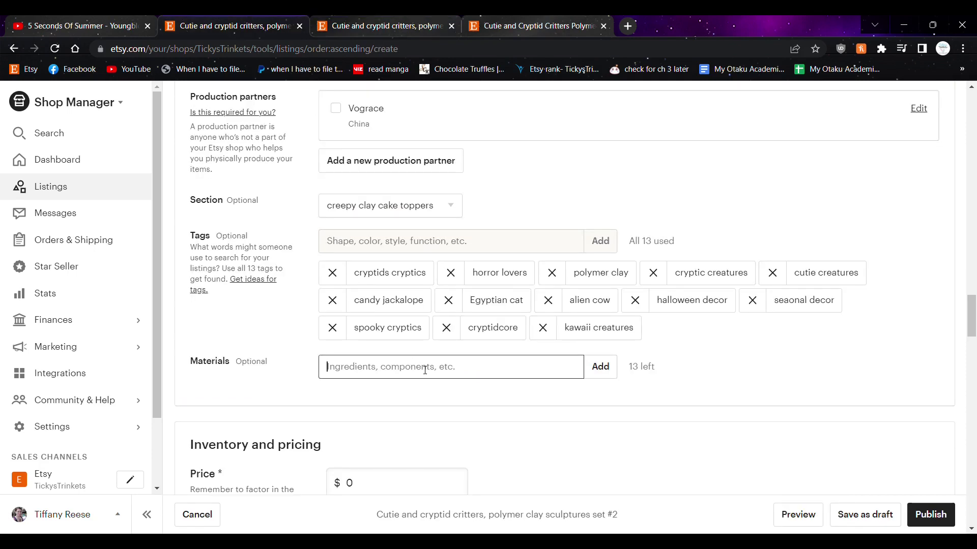
type("polymer clay")
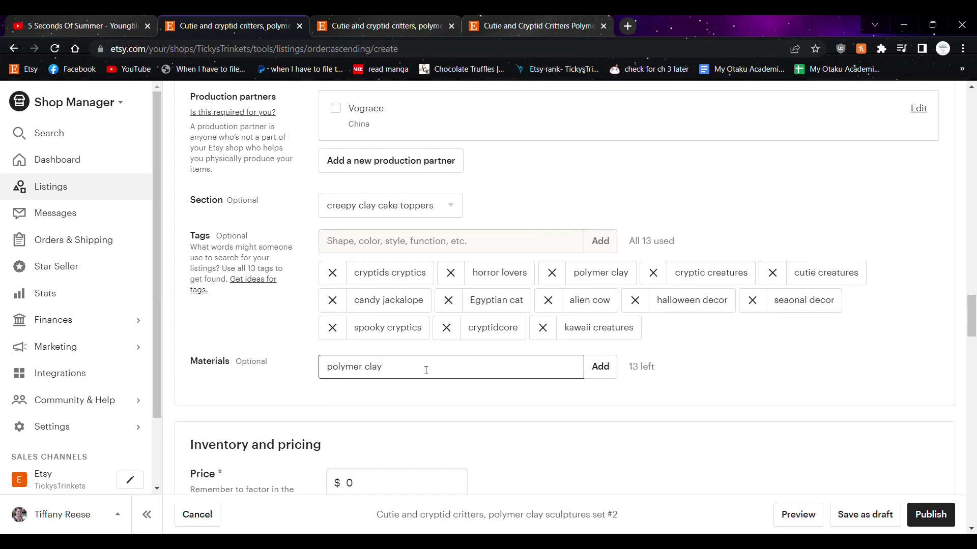
key("Return")
type("wood")
key("Return")
type("ac")
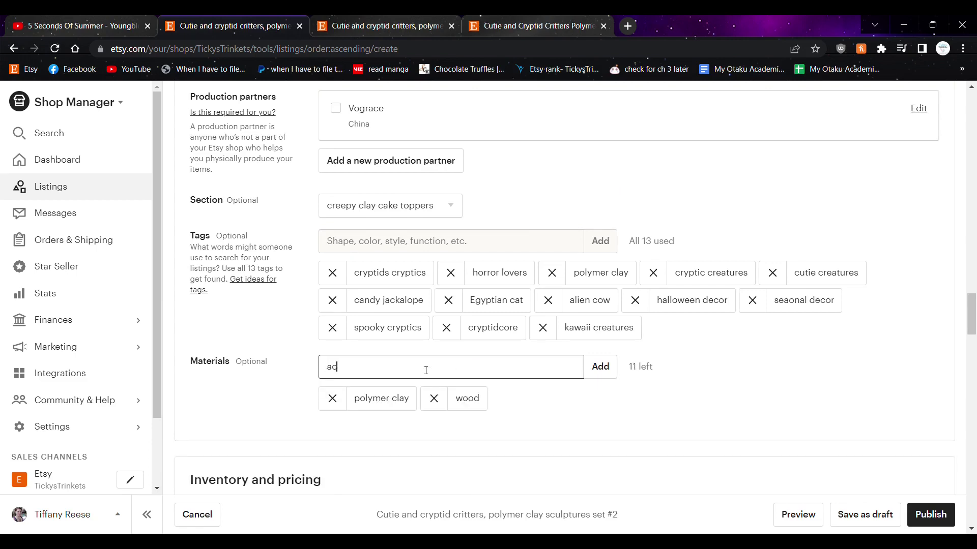
type("rylic pa")
key("Return")
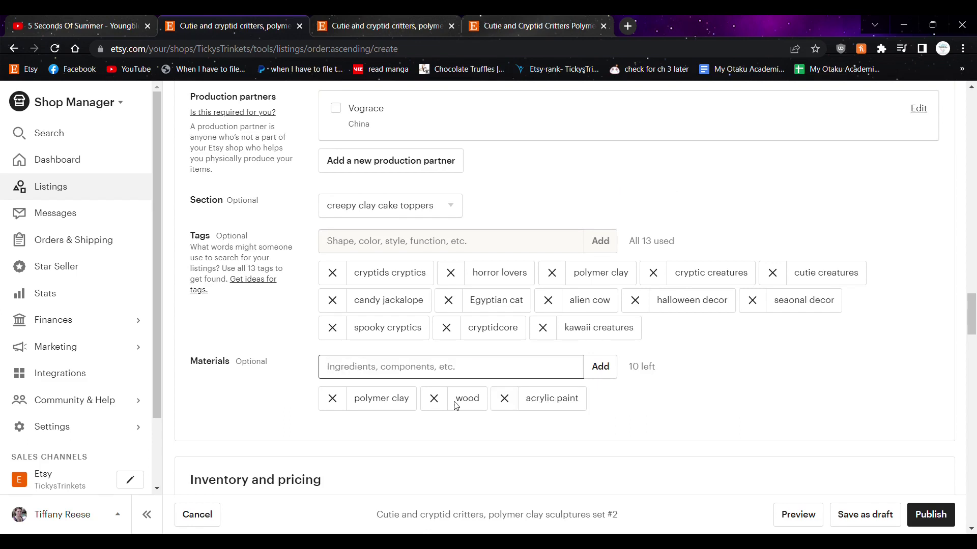
Step: Compare the inventory, pricing and variations sections of the set #1 listing with those of the new listing
scroll(457, 406, "down", 6)
left_click(361, 20)
scroll(504, 333, "down", 7)
scroll(498, 330, "up", 2)
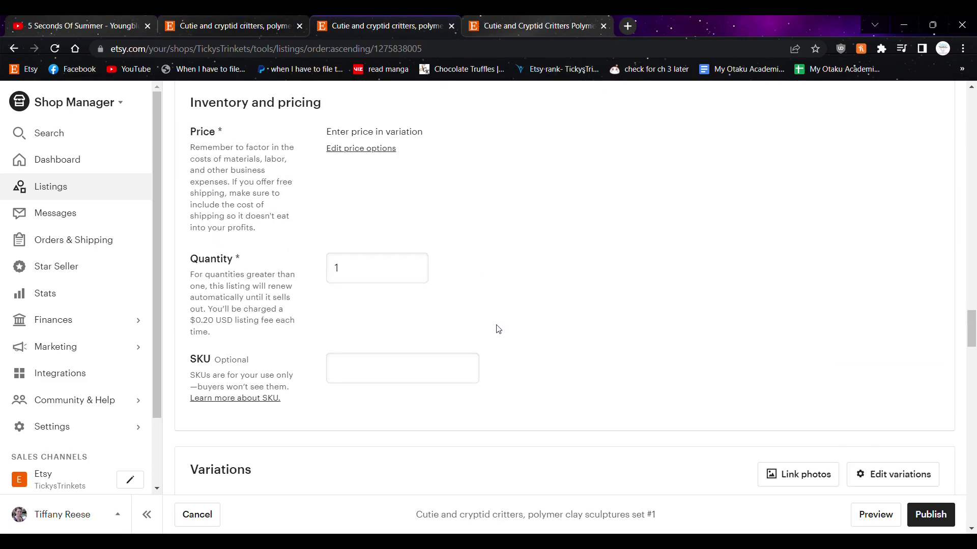
scroll(499, 330, "down", 5)
scroll(377, 229, "up", 1)
left_click(206, 20)
scroll(425, 225, "down", 3)
scroll(312, 203, "up", 3)
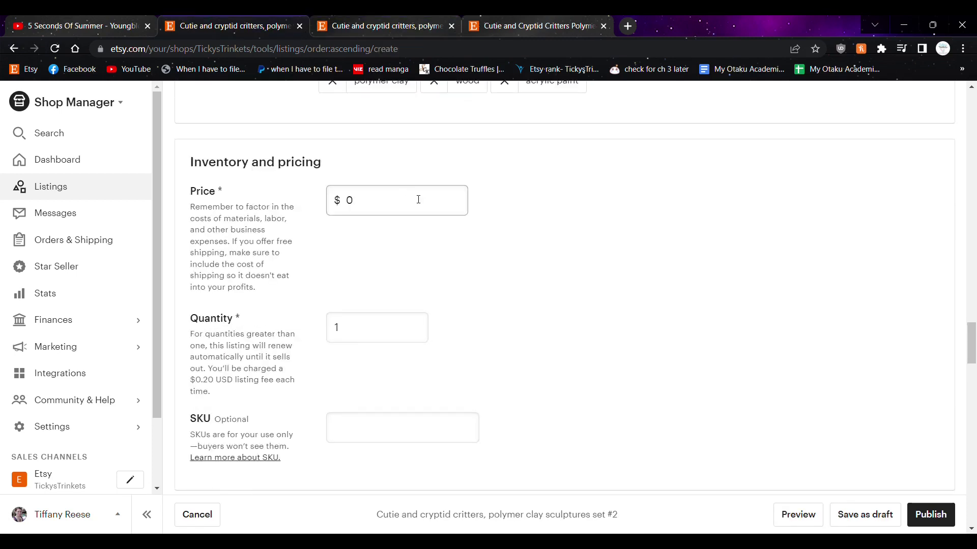
Step: Add a Style variation to the new listing with prices that vary for each style
scroll(418, 200, "down", 5)
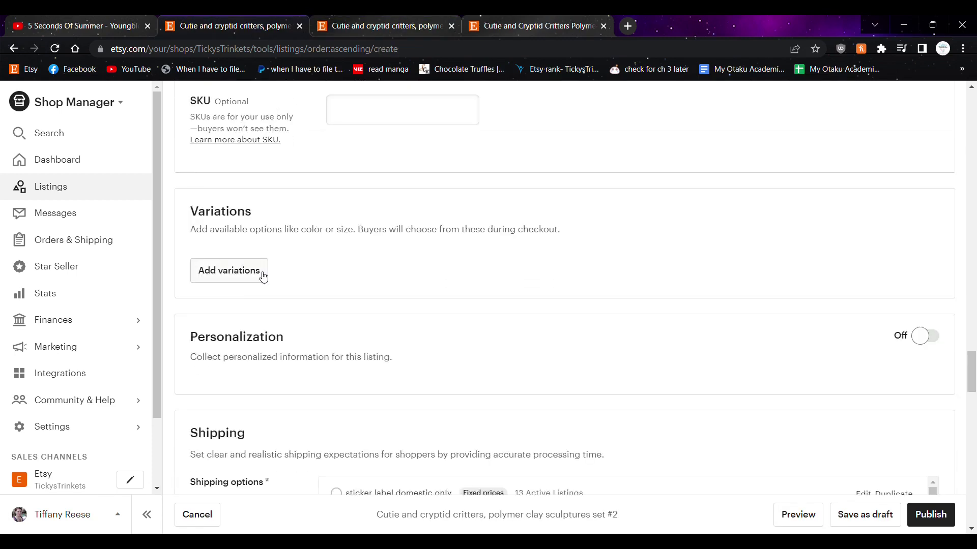
scroll(277, 288, "up", 3)
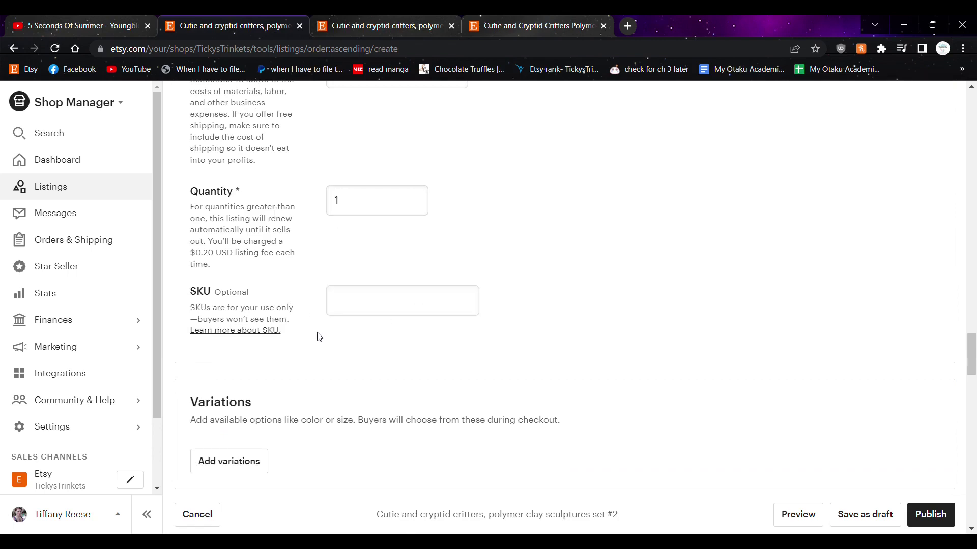
scroll(320, 337, "down", 2)
scroll(321, 338, "down", 2)
left_click(237, 206)
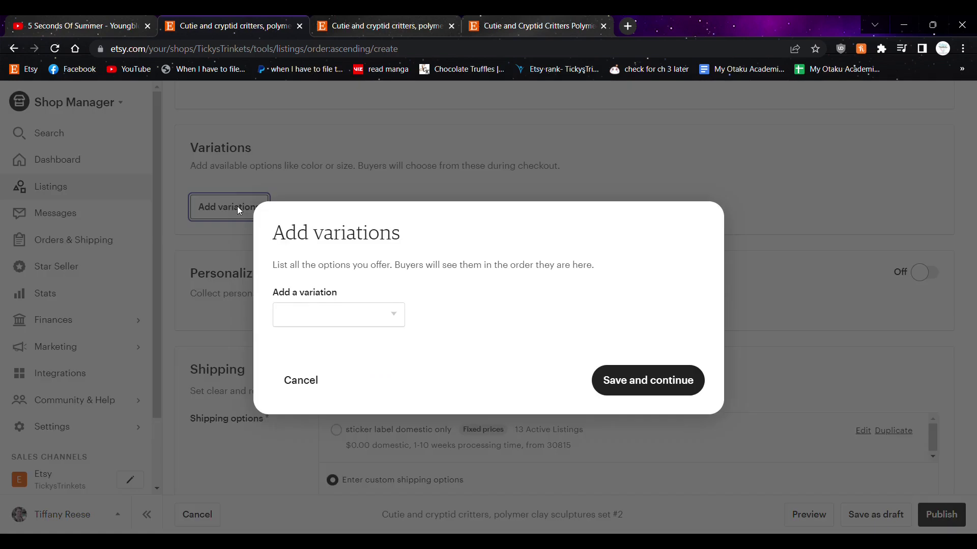
left_click(347, 268)
left_click(277, 276)
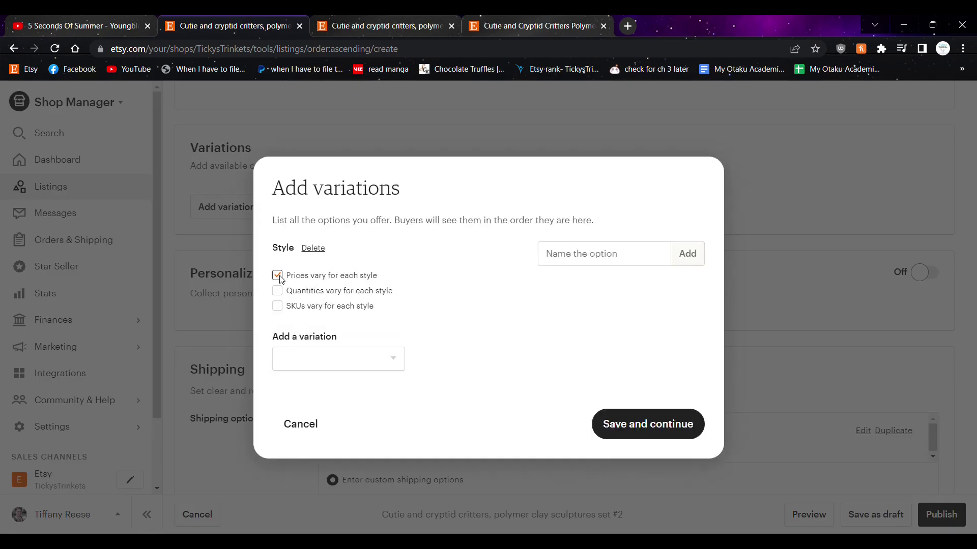
Step: Add "Cat Bassie only" as the first option of the Style variation
left_click(592, 256)
type("Bassie")
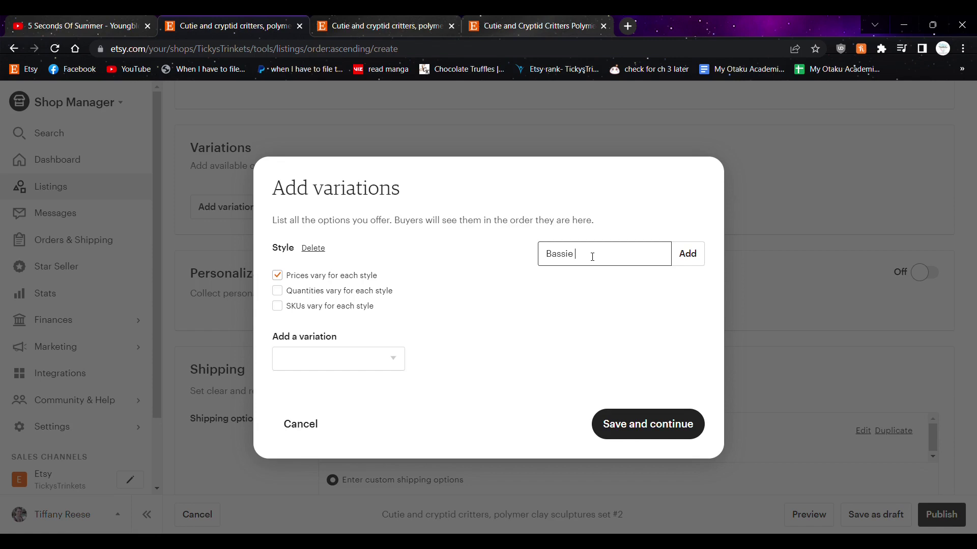
type(" ca")
key("BackSpace")
key("BackSpace")
key("BackSpace")
key("BackSpace")
key("BackSpace")
key("BackSpace")
key("BackSpace")
key("BackSpace")
key("BackSpace")
type("C")
key("Return")
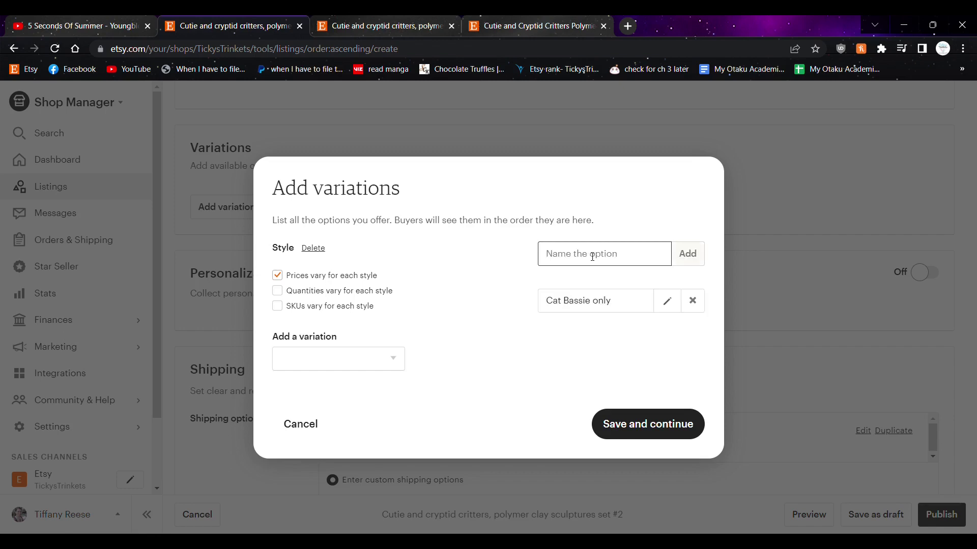
Step: Add the Style options "Cow M3linda only" and "Reese bunny only"
type("Cow M3linda on")
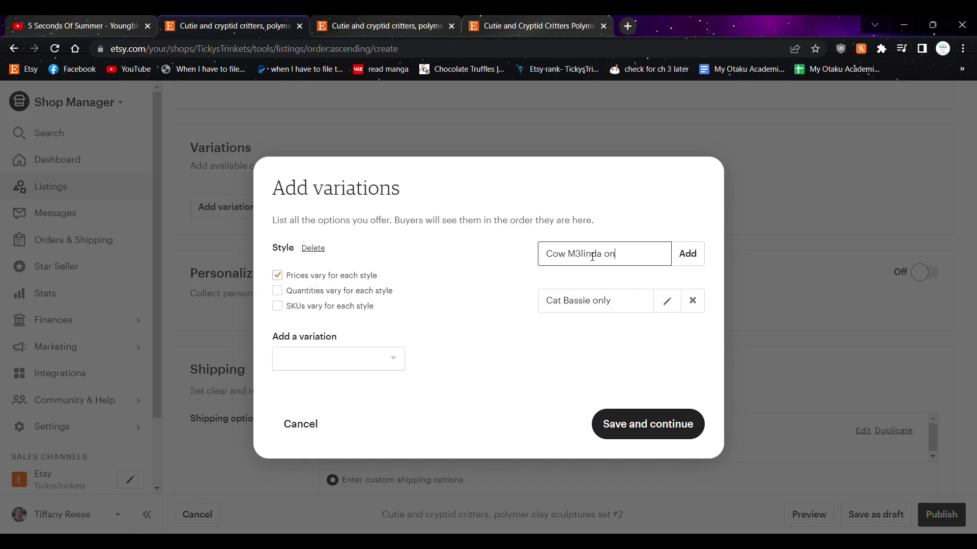
type("ly")
key("Return")
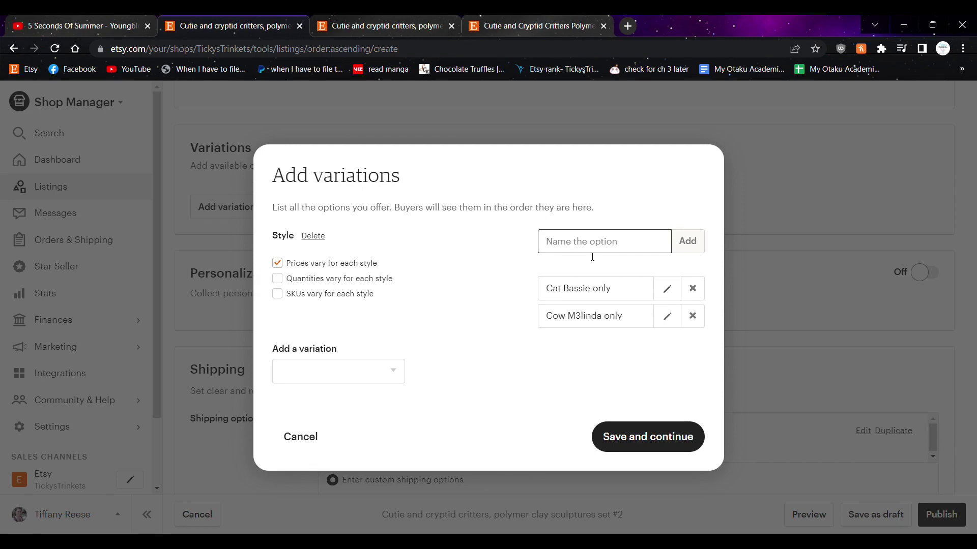
type("Reese bunny only")
key("Return")
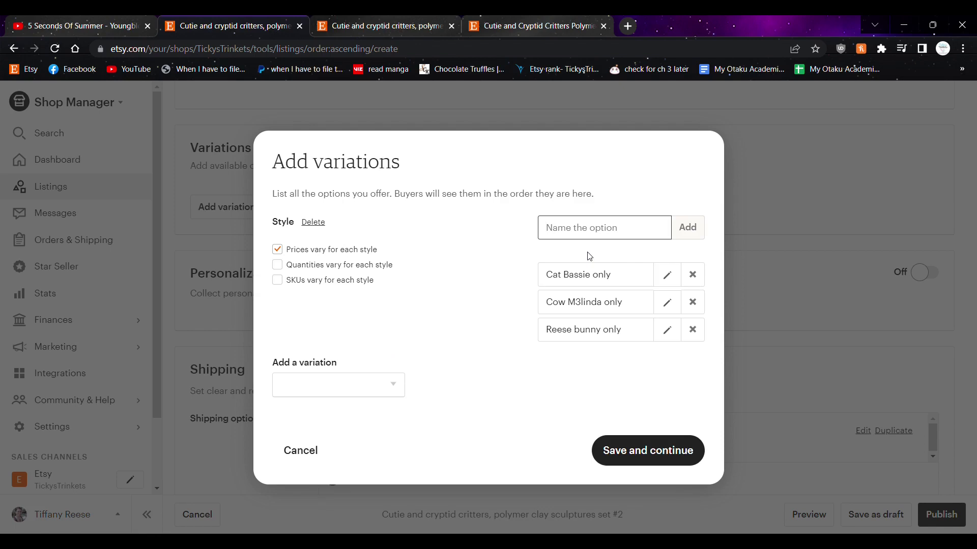
scroll(589, 256, "up", 2)
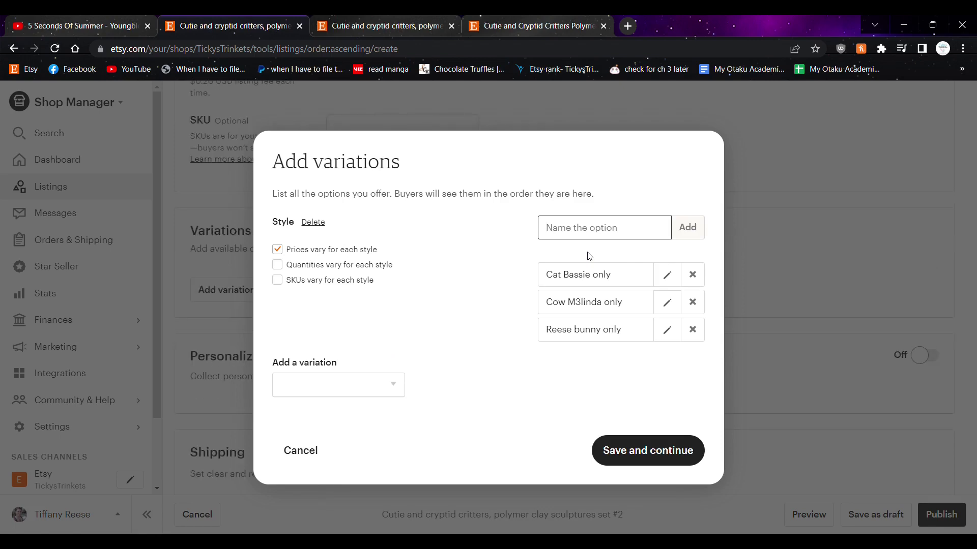
Step: Add "All three" as the last Style option and save the variations
type("All three")
key("Return")
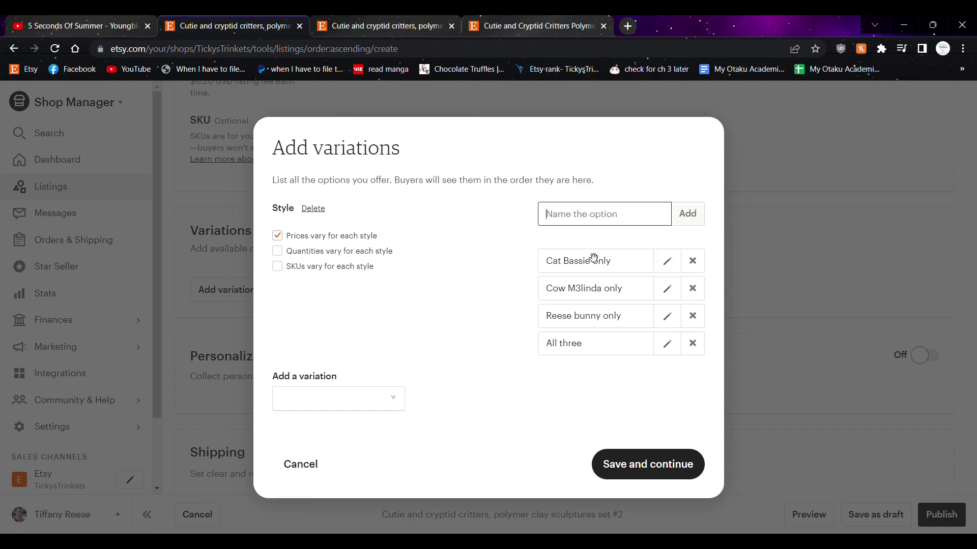
left_click(630, 464)
Step: Set the prices of the Cat Bassie, Cow M3linda and Reese bunny styles to $35.00 each, following the set #1 listing
scroll(636, 438, "down", 4)
scroll(641, 410, "up", 4)
scroll(525, 277, "down", 2)
left_click(338, 20)
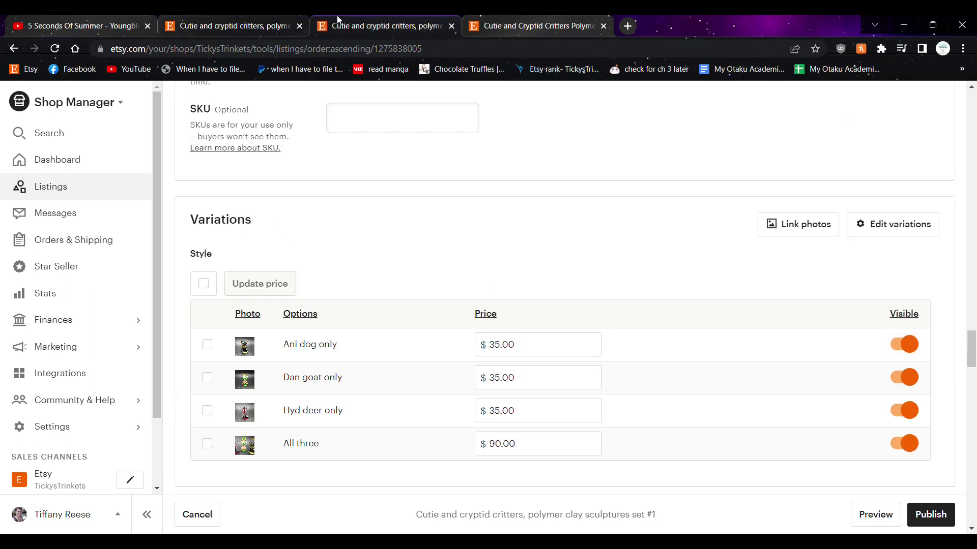
left_click(249, 27)
left_click(513, 233)
key("BackSpace")
type("35")
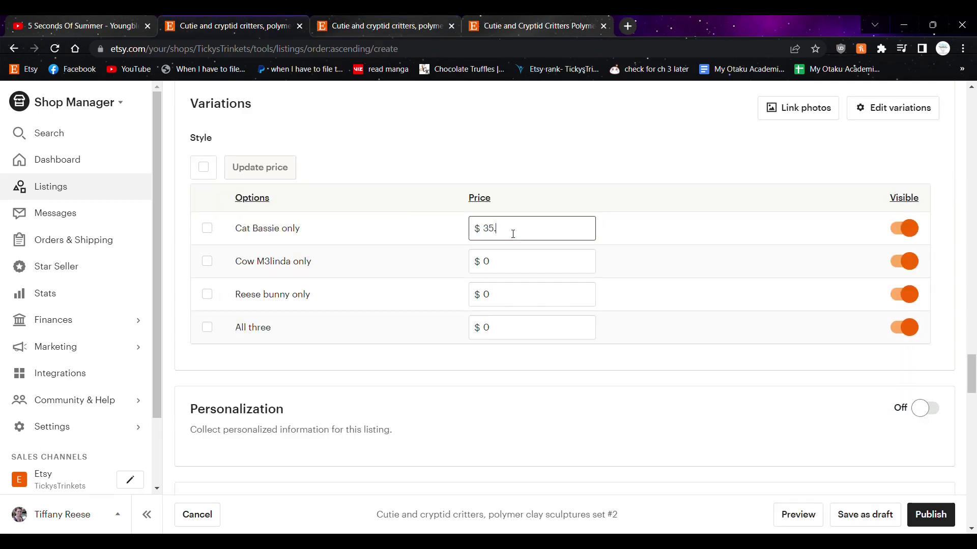
left_click(525, 271)
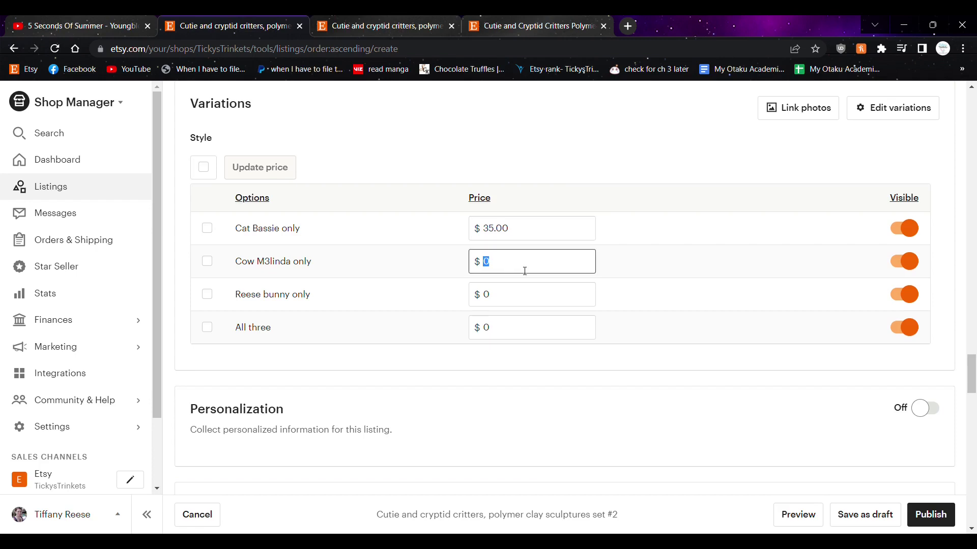
type("35.00")
left_click(529, 299)
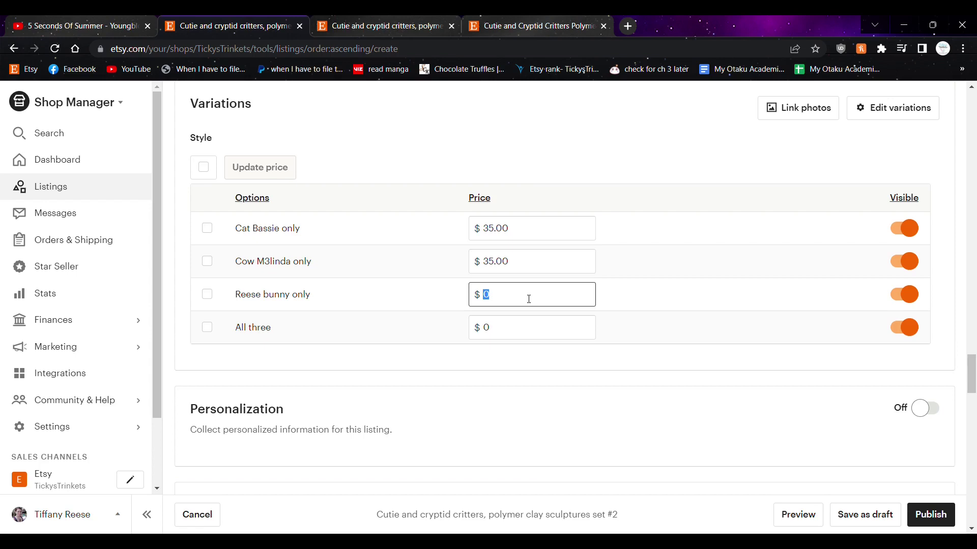
type("35.00")
Step: Set the price of the "All three" style to $90.00
left_click(509, 325)
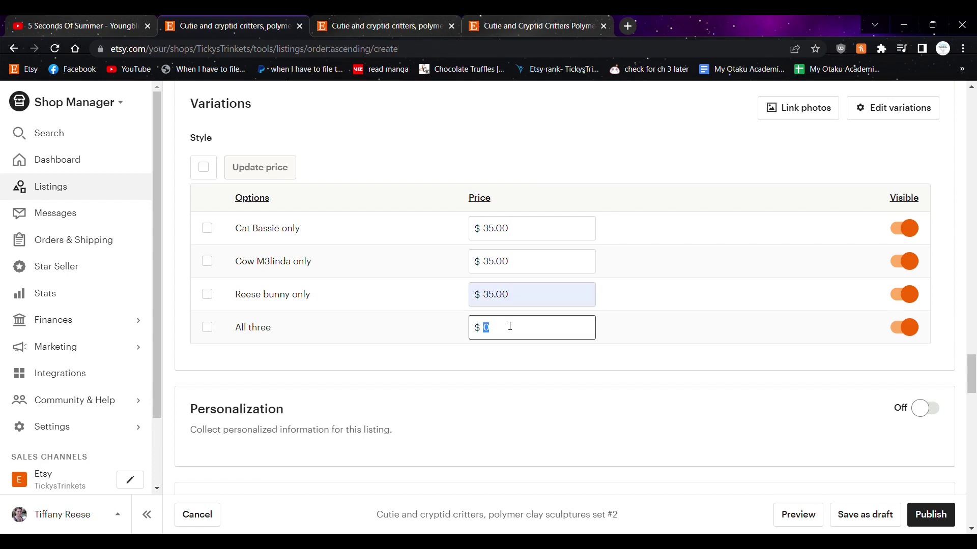
type("90.00")
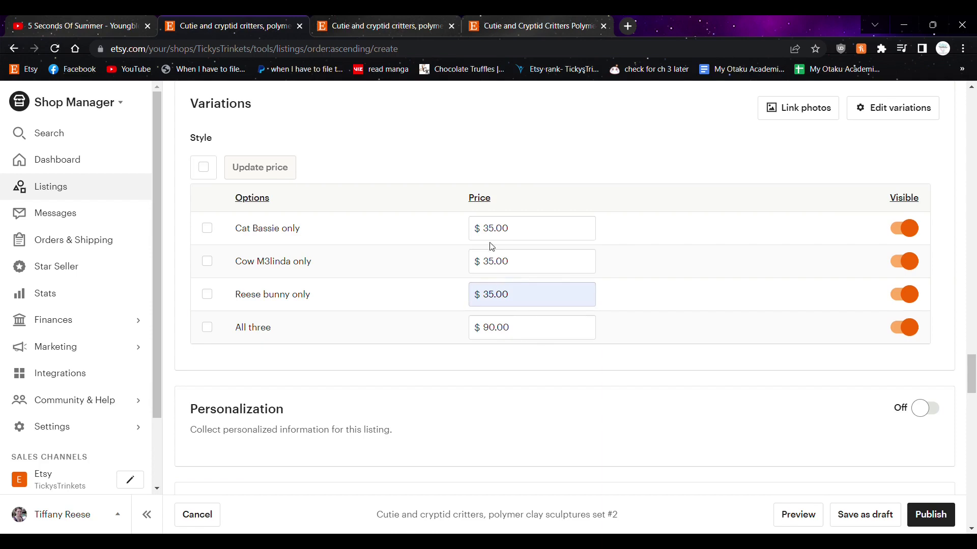
left_click(523, 327)
left_click(480, 362)
scroll(605, 376, "up", 1)
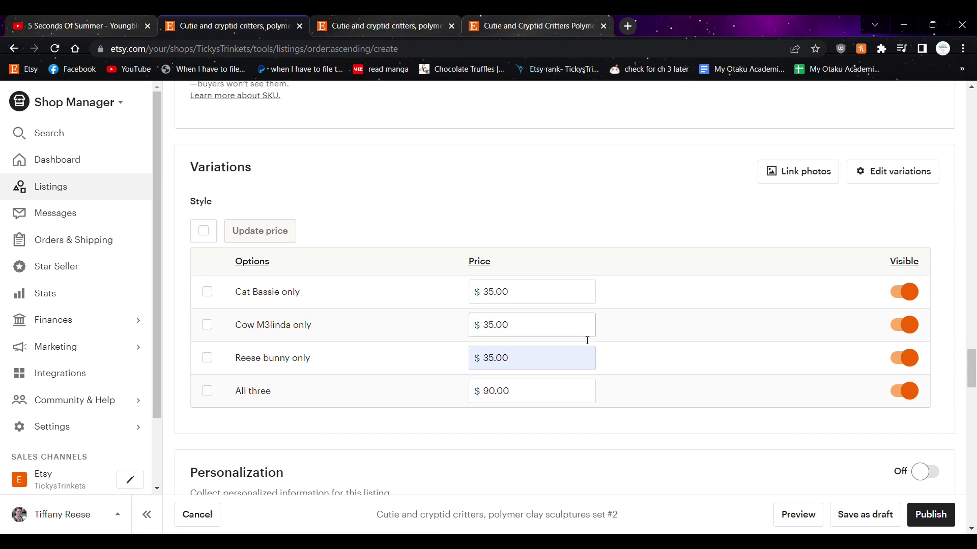
Step: Link the group photo with the character names written on it to the "All three" style
left_click(801, 175)
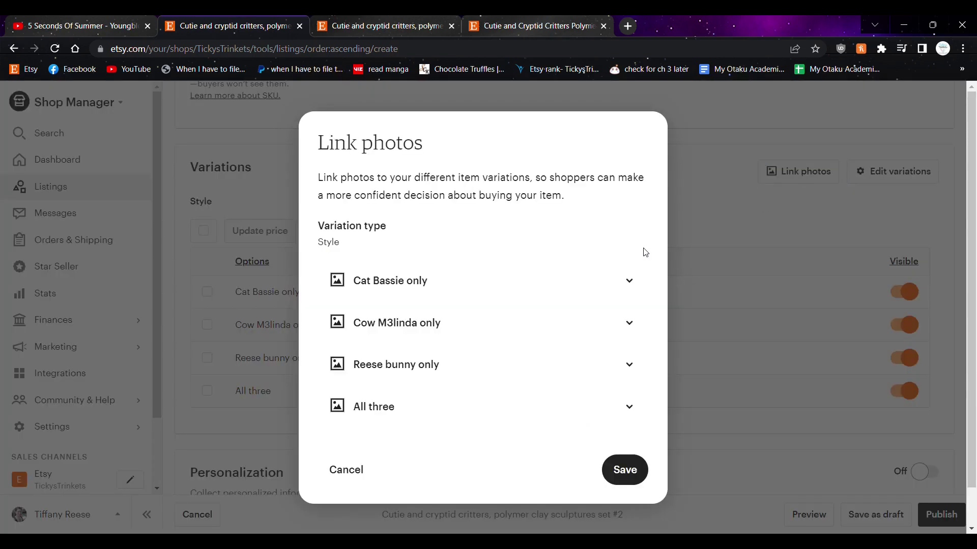
left_click(629, 277)
scroll(629, 275, "down", 1)
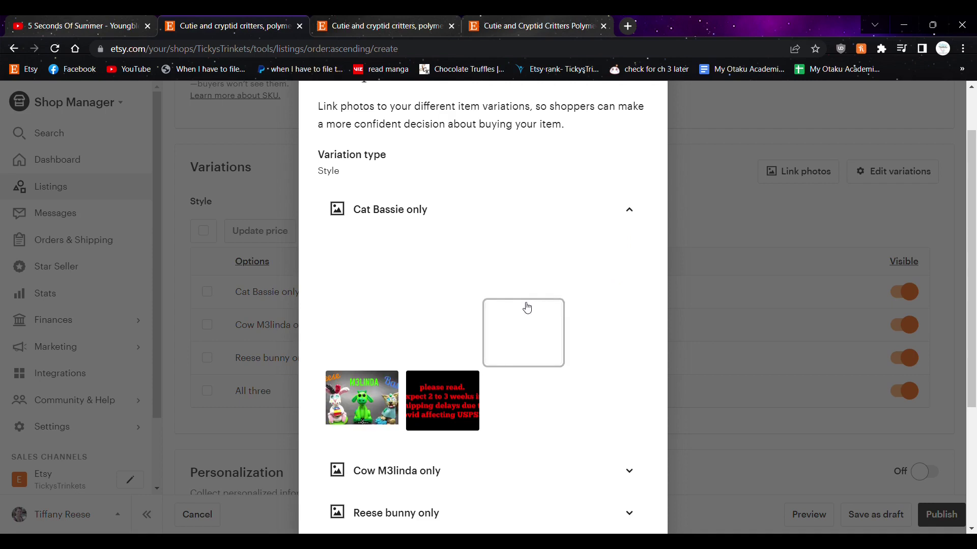
left_click(579, 211)
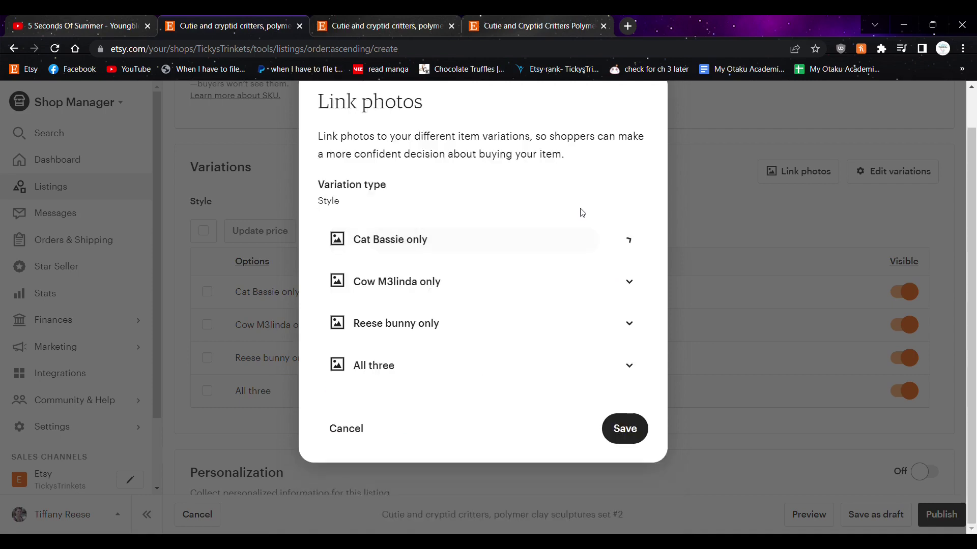
left_click(577, 364)
scroll(503, 414, "down", 3)
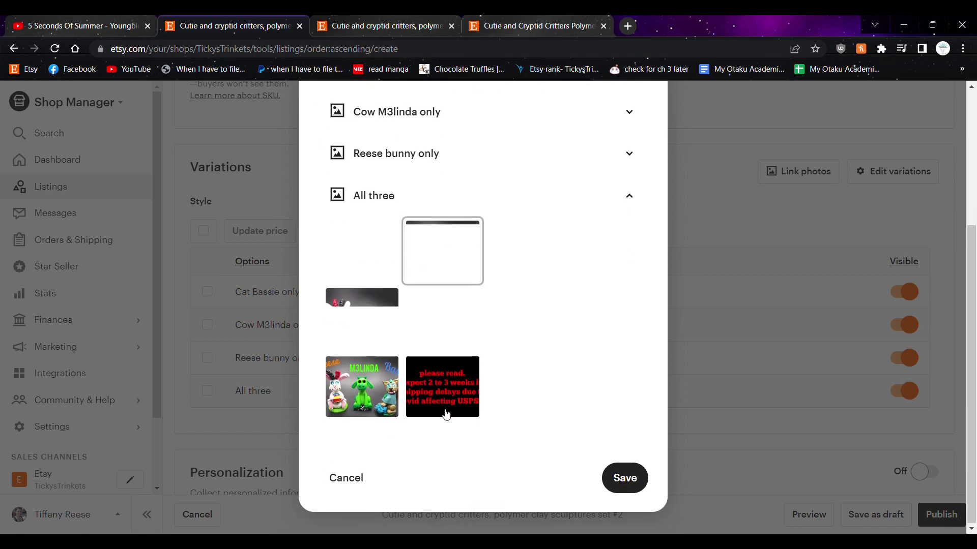
left_click(360, 398)
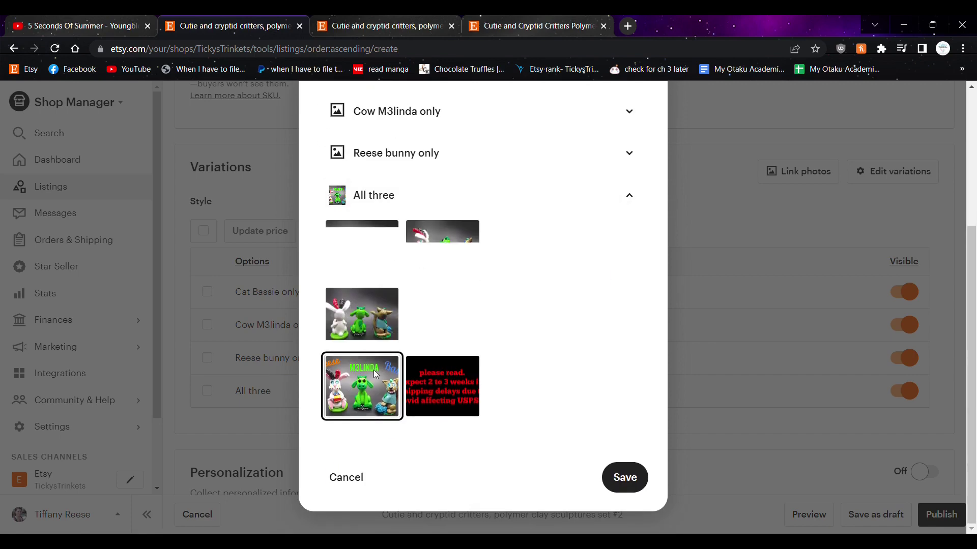
left_click(626, 201)
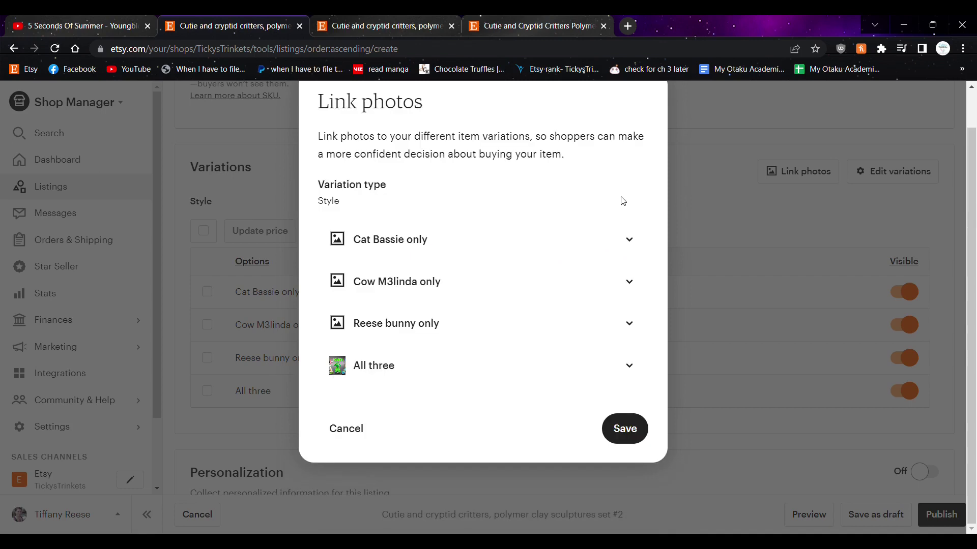
left_click(617, 237)
scroll(483, 325, "down", 3)
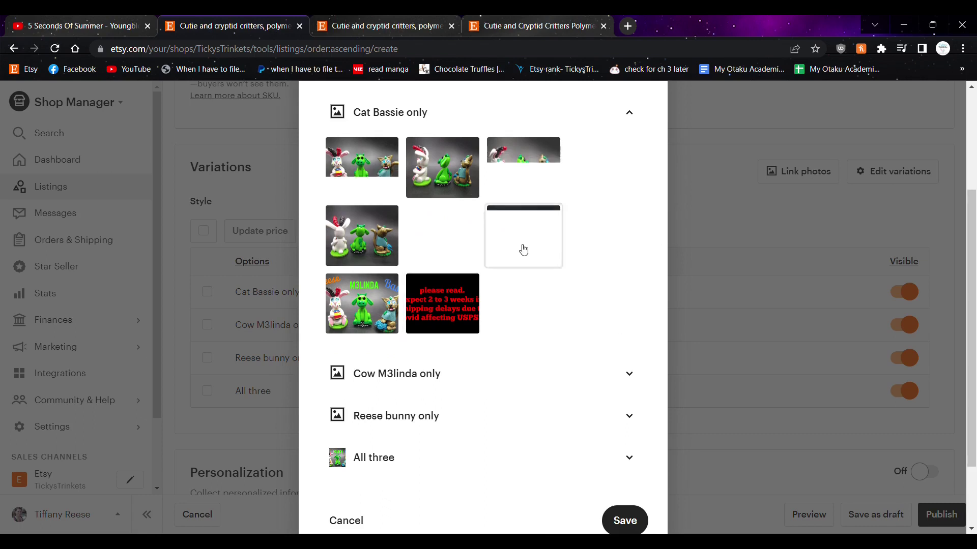
scroll(499, 303, "up", 3)
scroll(497, 312, "down", 5)
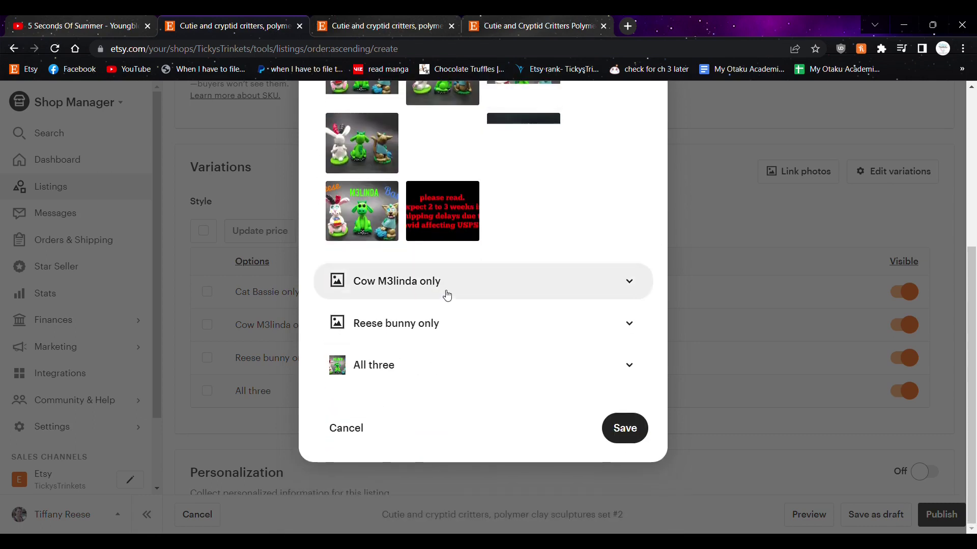
scroll(469, 332, "up", 3)
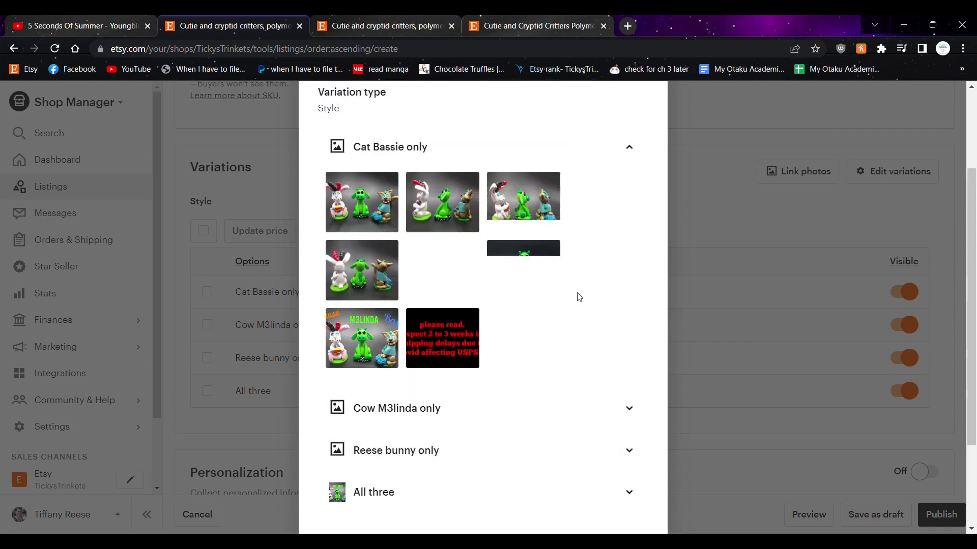
left_click(628, 149)
Step: Link the photo of the green cow held in a hand to the "Cow M3linda only" style and save the photo links
left_click(631, 283)
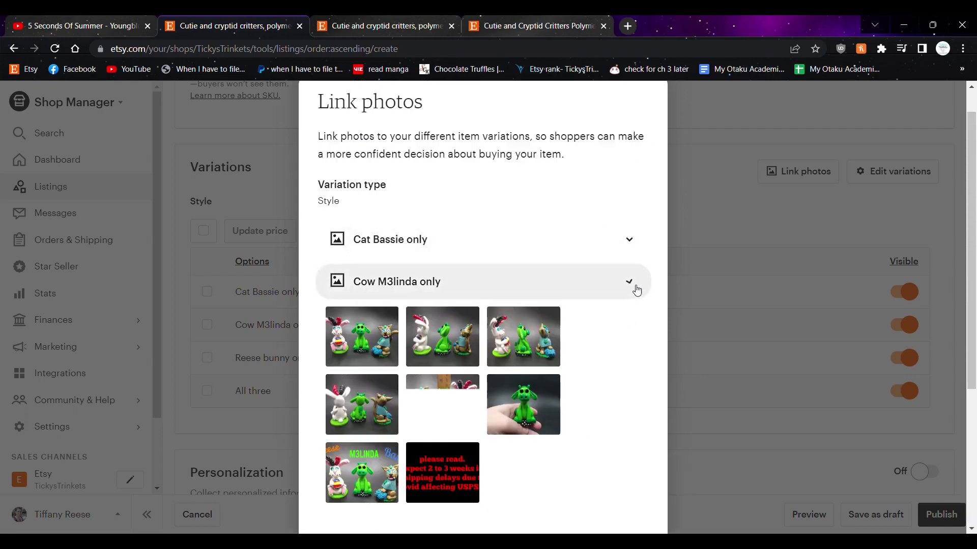
scroll(626, 290, "down", 3)
left_click(537, 270)
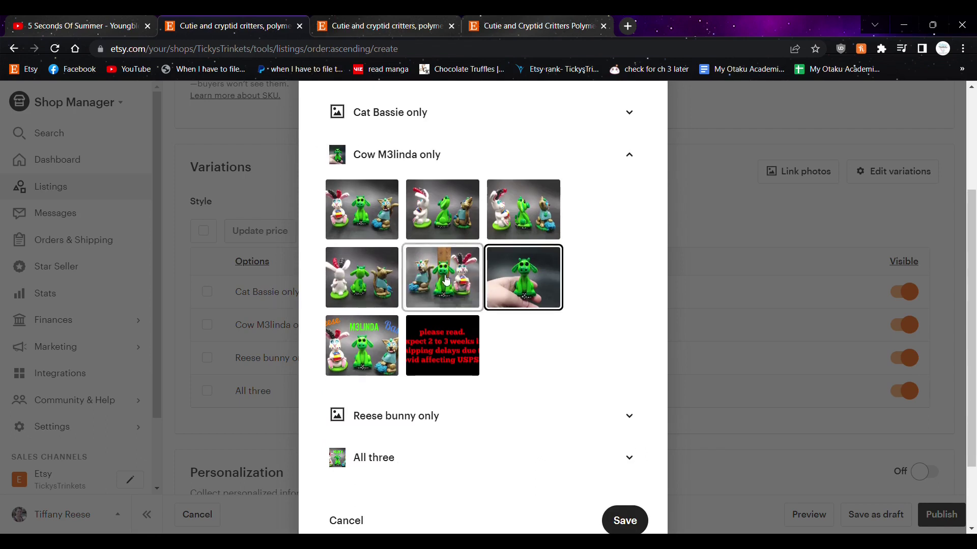
left_click(625, 168)
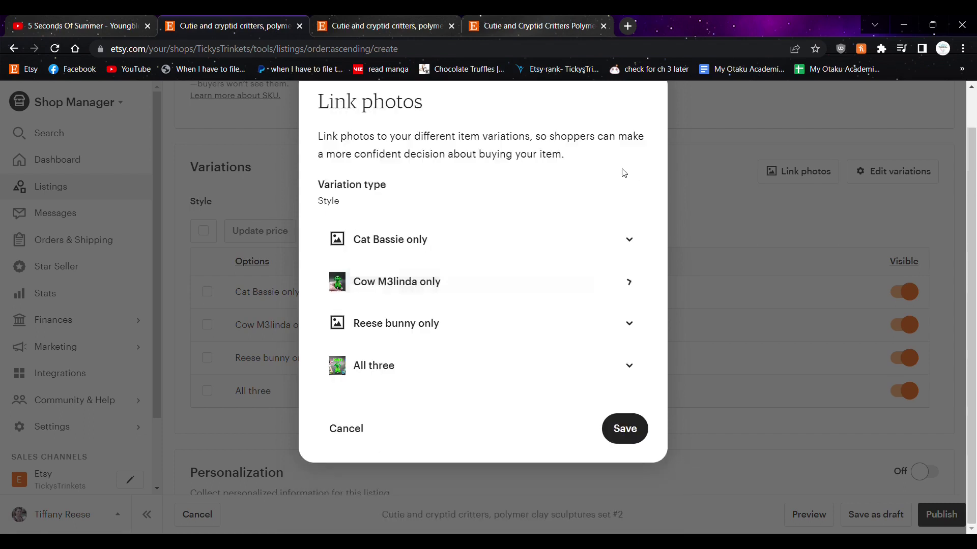
left_click(625, 429)
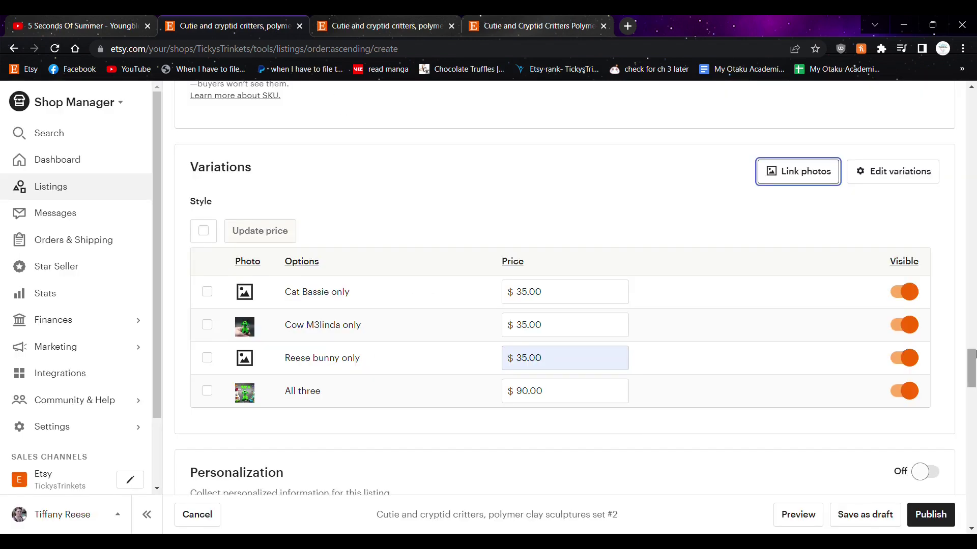
Step: Reorder the listing photos so the name-labelled group photo is second and the group photo with the ruler is second to last
left_click_drag(971, 351, 952, 241)
scroll(952, 241, "up", 20)
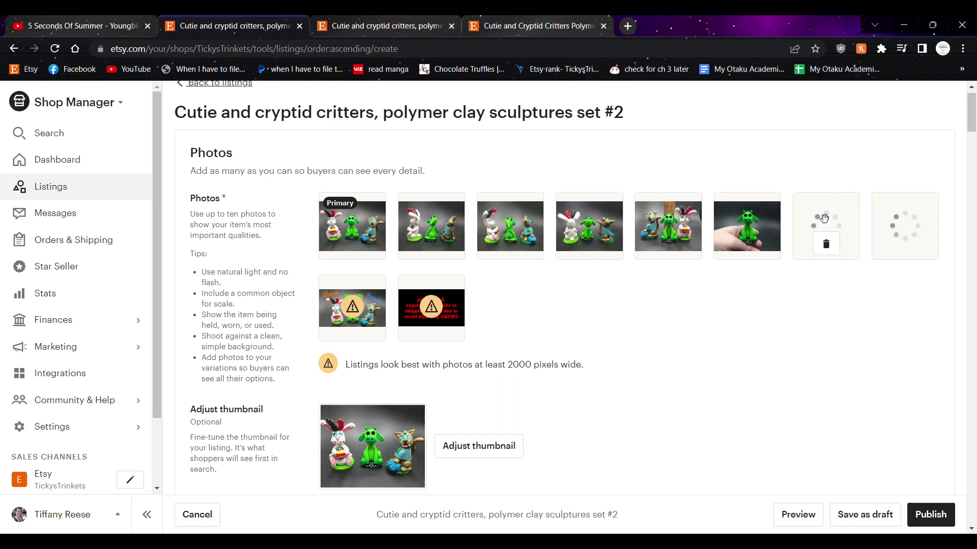
left_click_drag(386, 297, 431, 226)
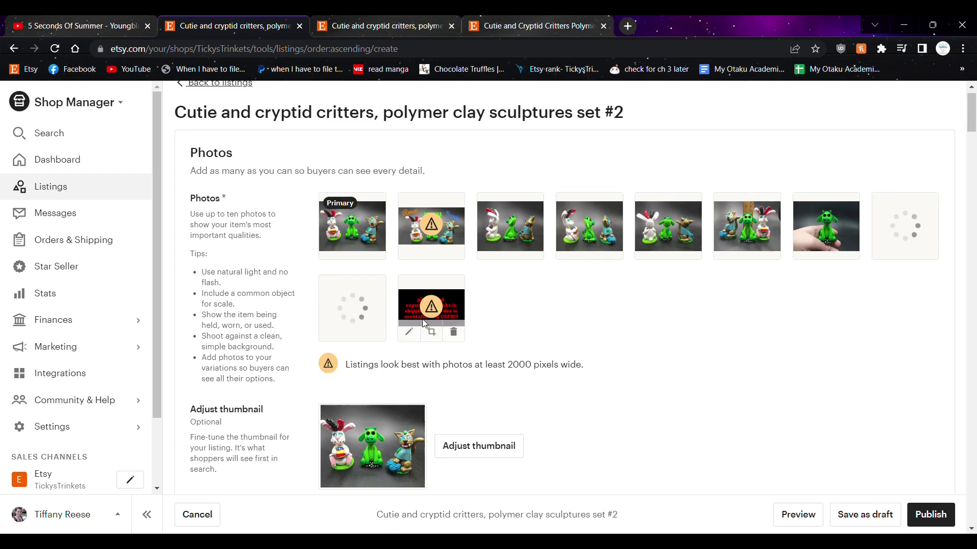
left_click_drag(755, 229, 341, 311)
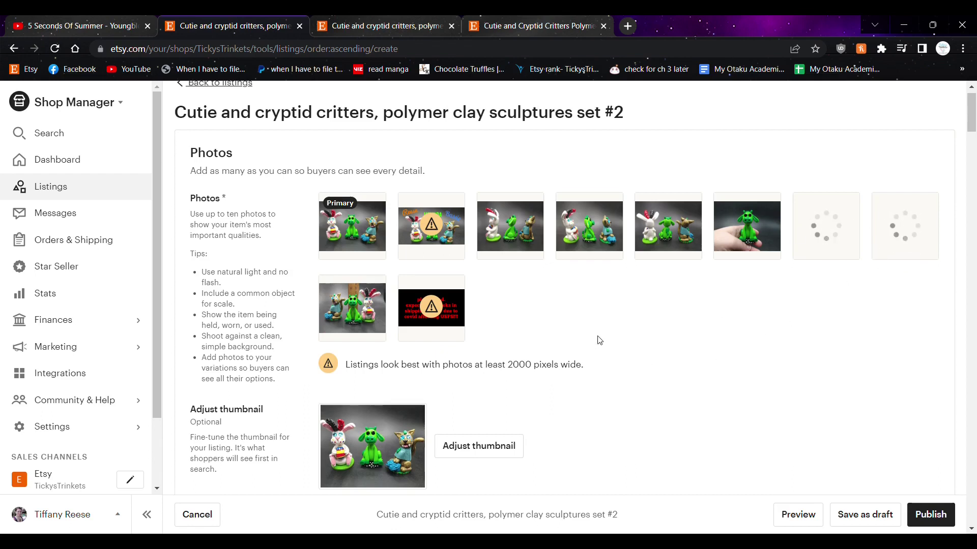
Step: Delete the two listing photos stuck loading and upload two photos in their place
scroll(616, 285, "down", 3)
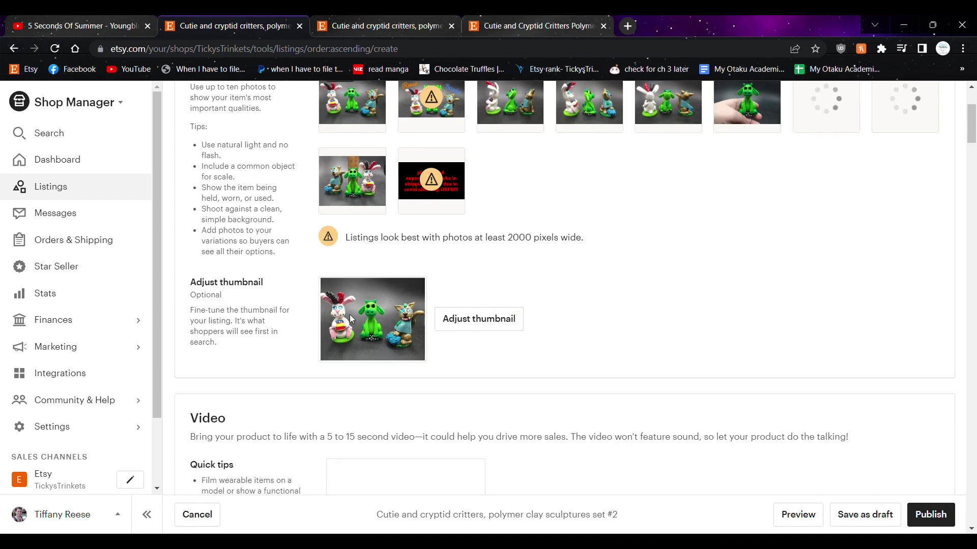
scroll(493, 369, "up", 3)
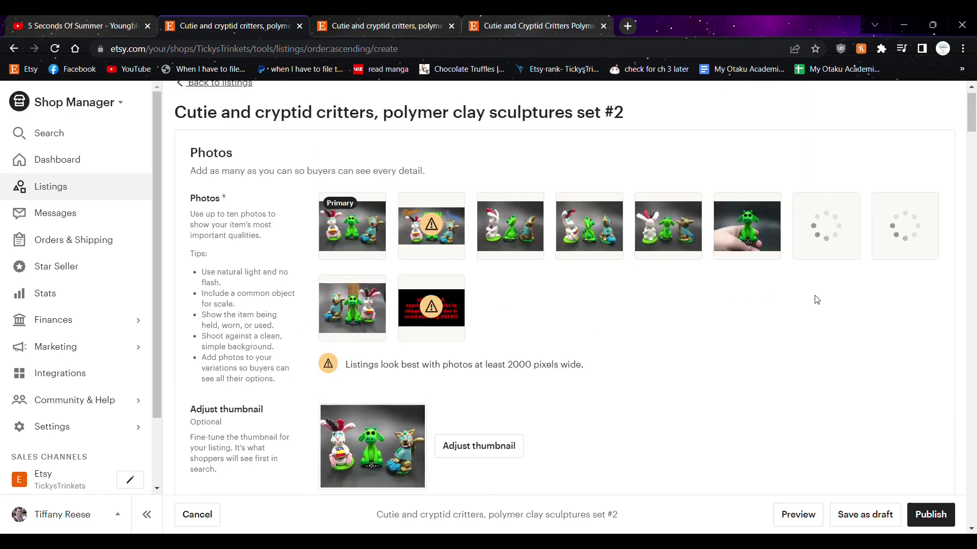
mouse_move(830, 251)
left_click(826, 245)
left_click(833, 252)
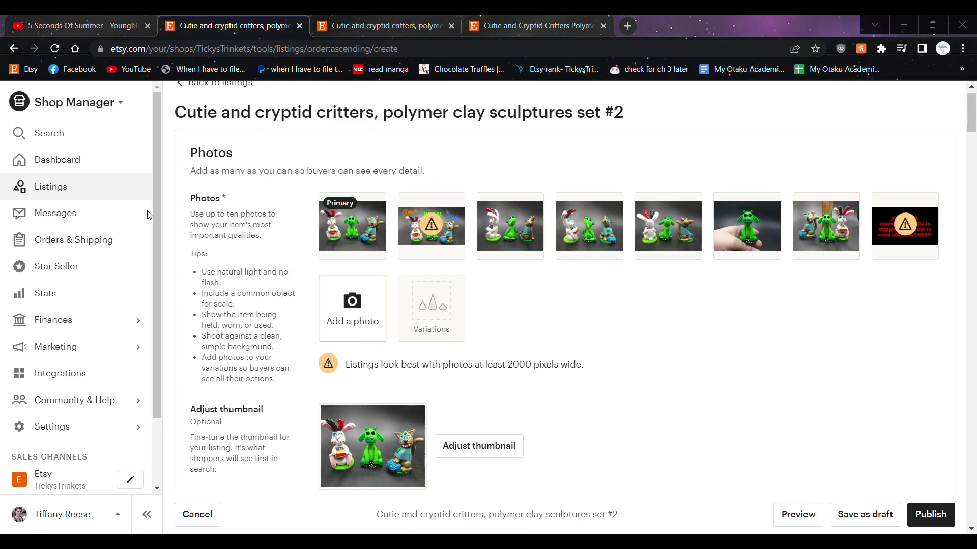
key("Return")
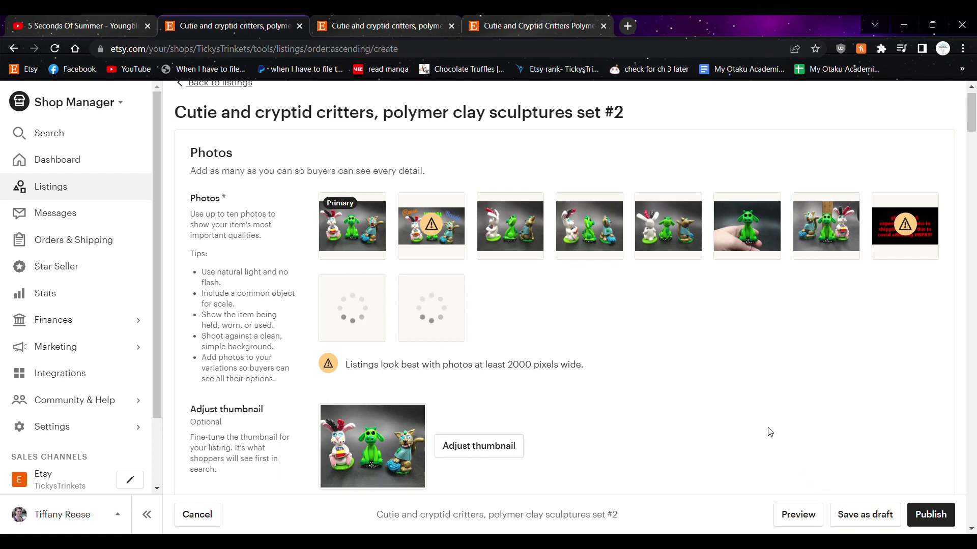
left_click_drag(974, 132, 974, 399)
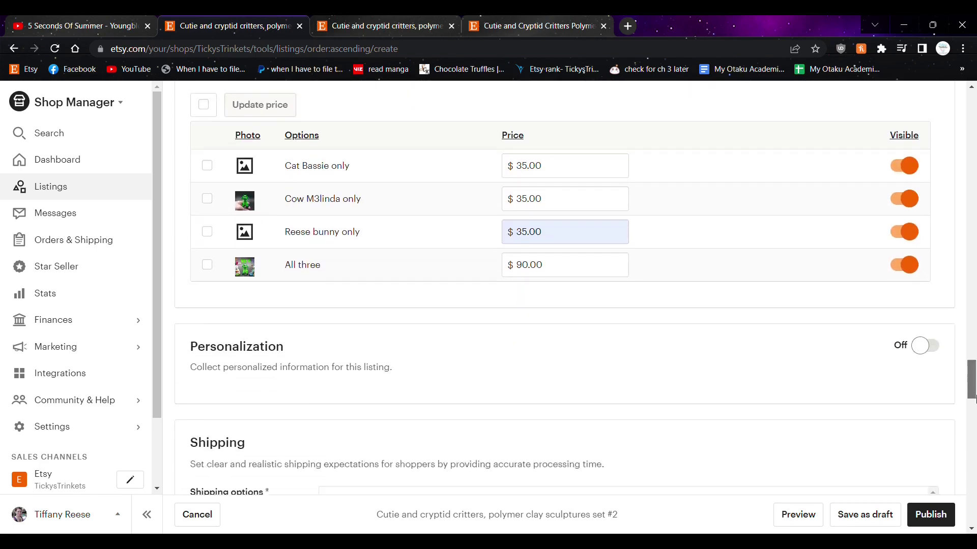
left_click(899, 212)
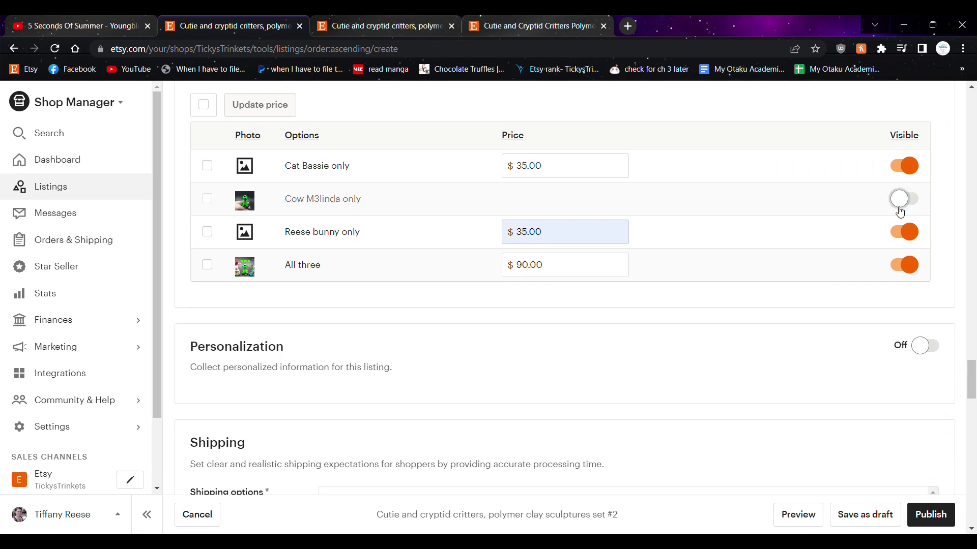
left_click(900, 211)
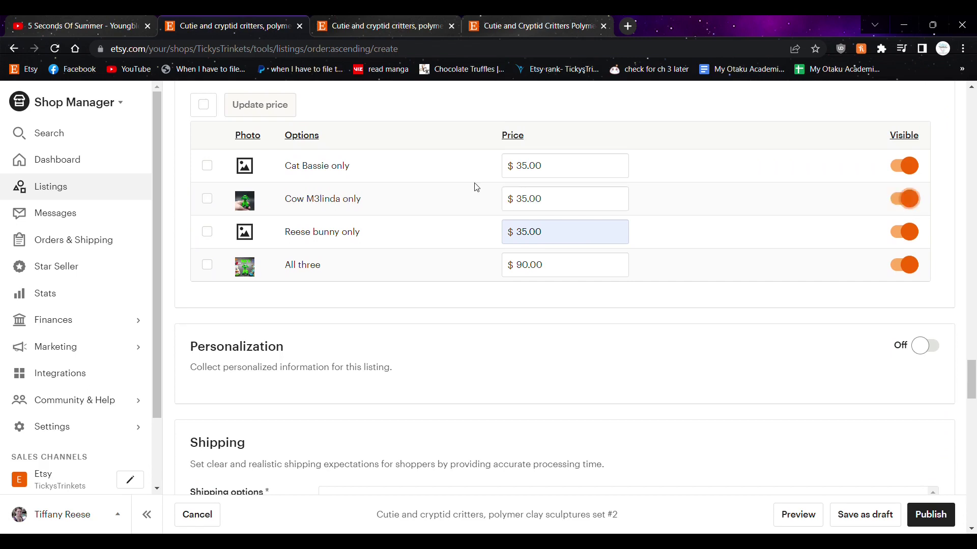
left_click(919, 204)
left_click(919, 205)
Step: Keep shipping prices on Calculate them for me (Recommended) and enter the shop's origin ZIP code in the custom shipping options
scroll(662, 204, "down", 5)
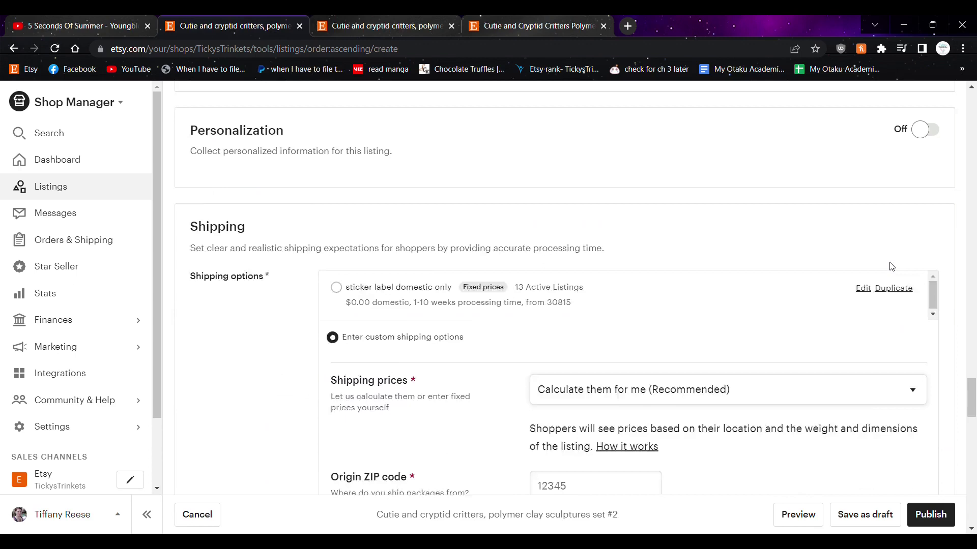
scroll(428, 193, "up", 2)
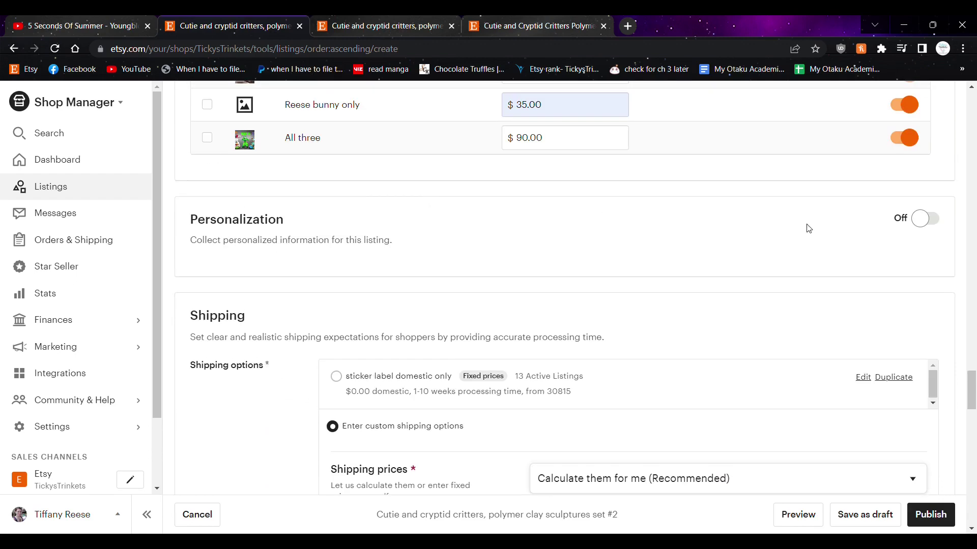
scroll(467, 279, "down", 3)
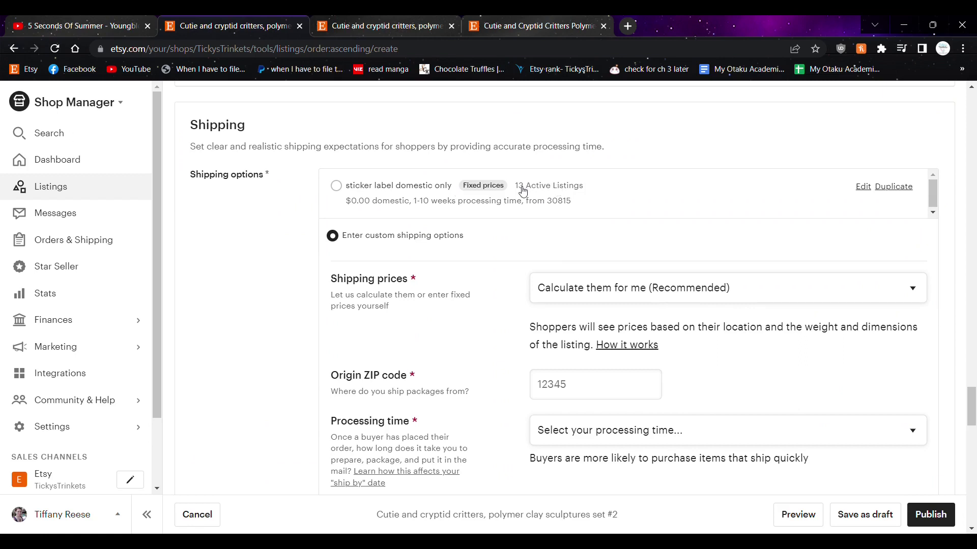
scroll(491, 205, "down", 2)
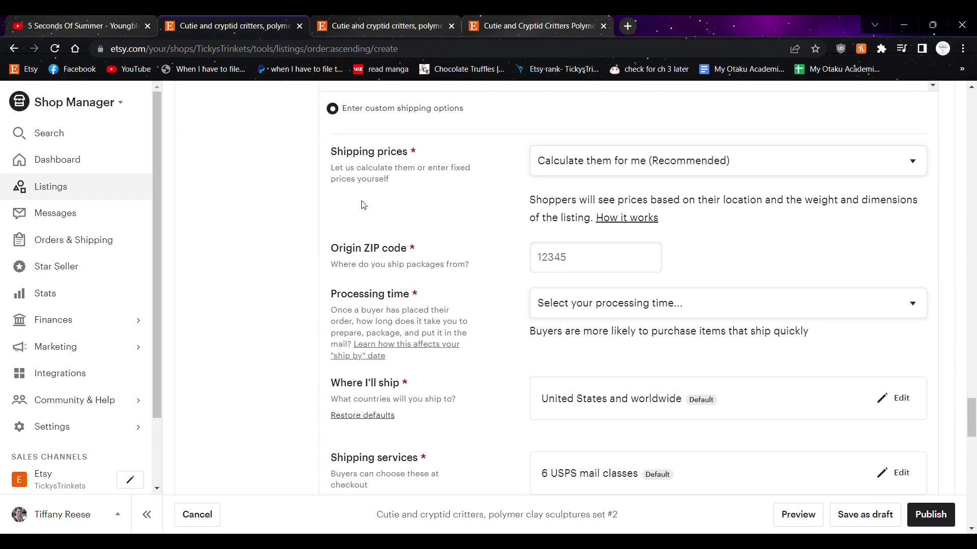
scroll(371, 231, "up", 2)
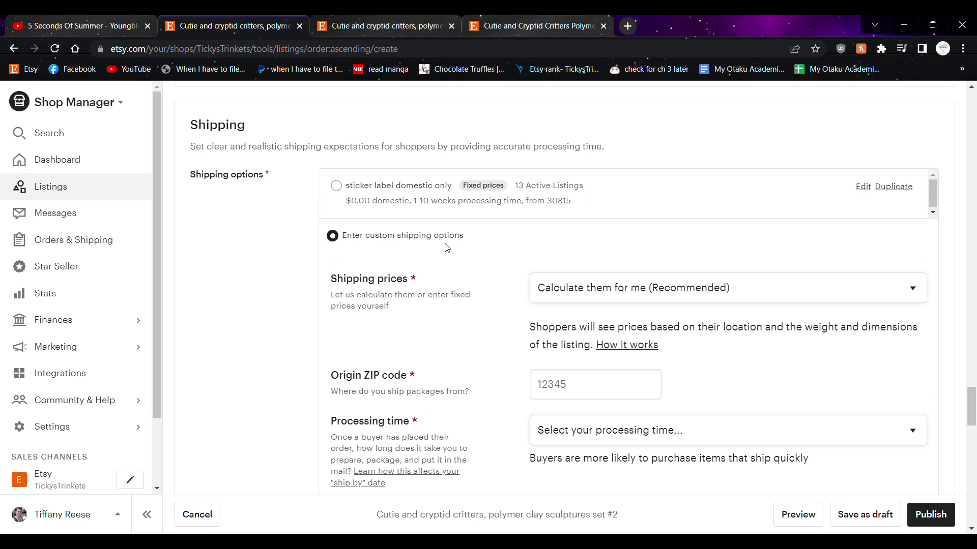
left_click(653, 293)
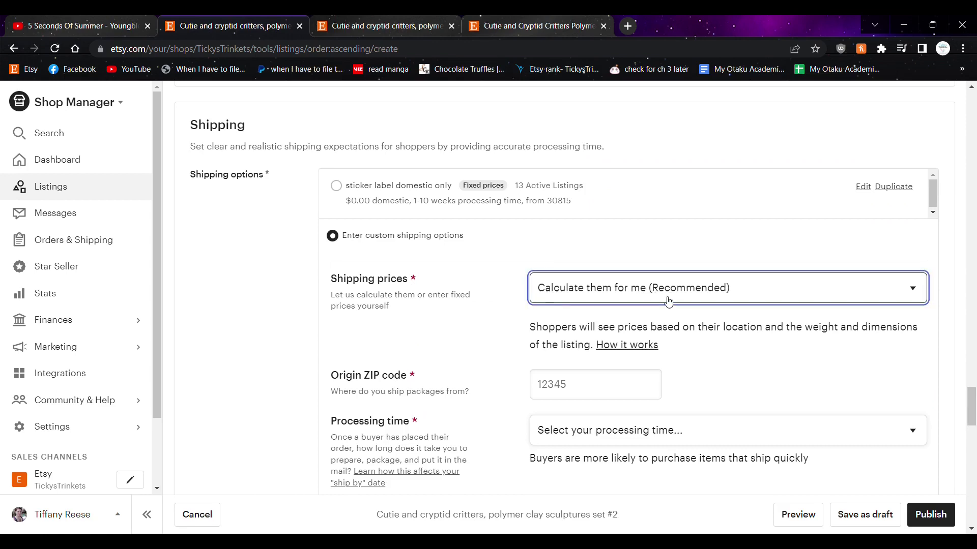
scroll(676, 290, "down", 2)
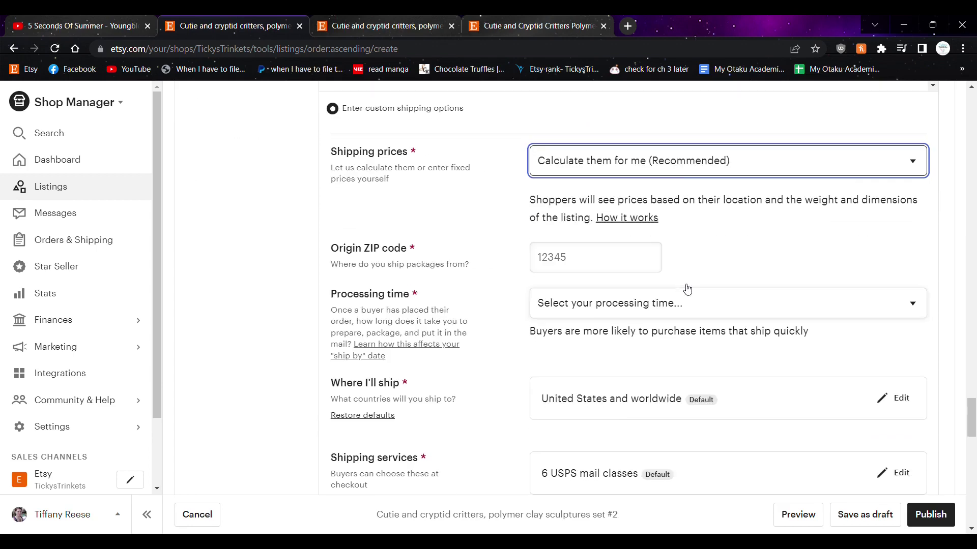
left_click(592, 270)
type("30815")
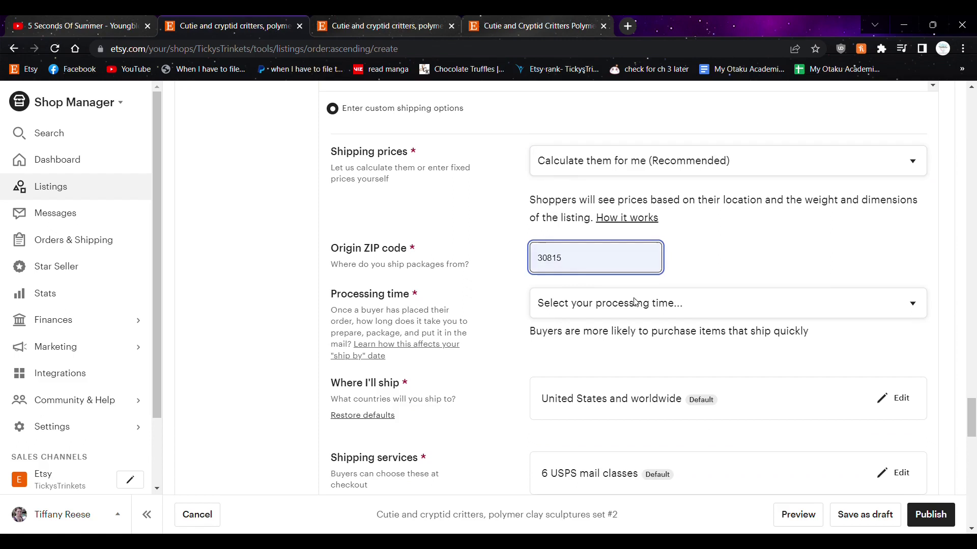
key("Tab")
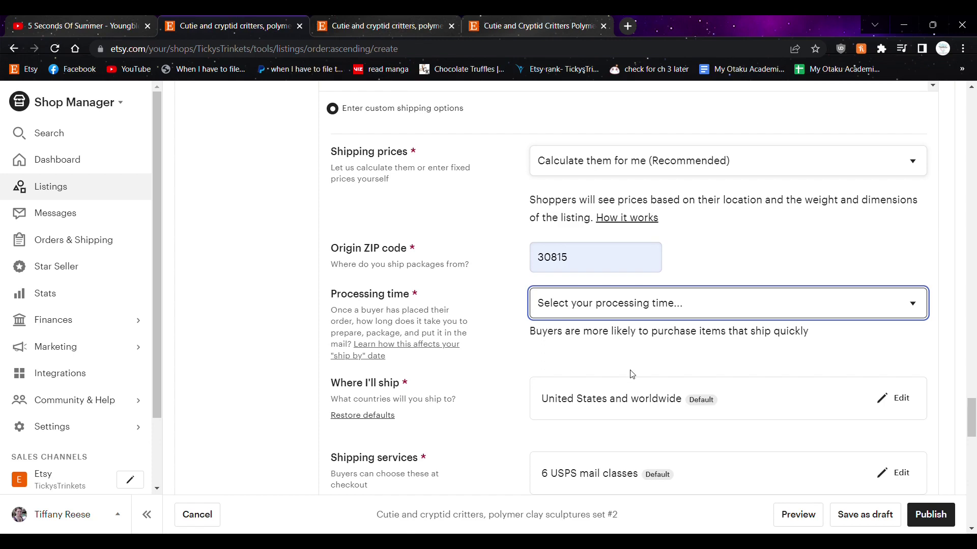
Step: Set the processing time to a custom range of 1 to 2 weeks
left_click(614, 399)
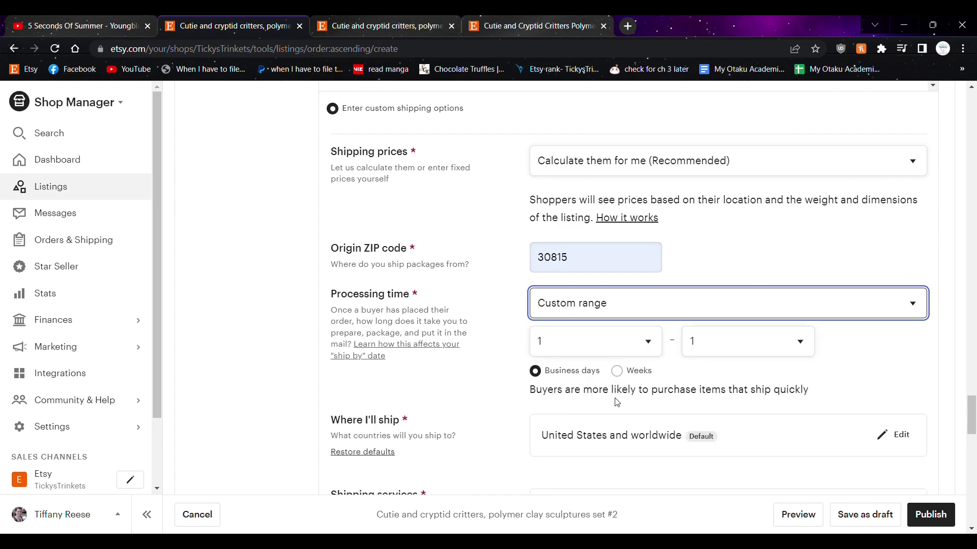
left_click(701, 343)
left_click(690, 384)
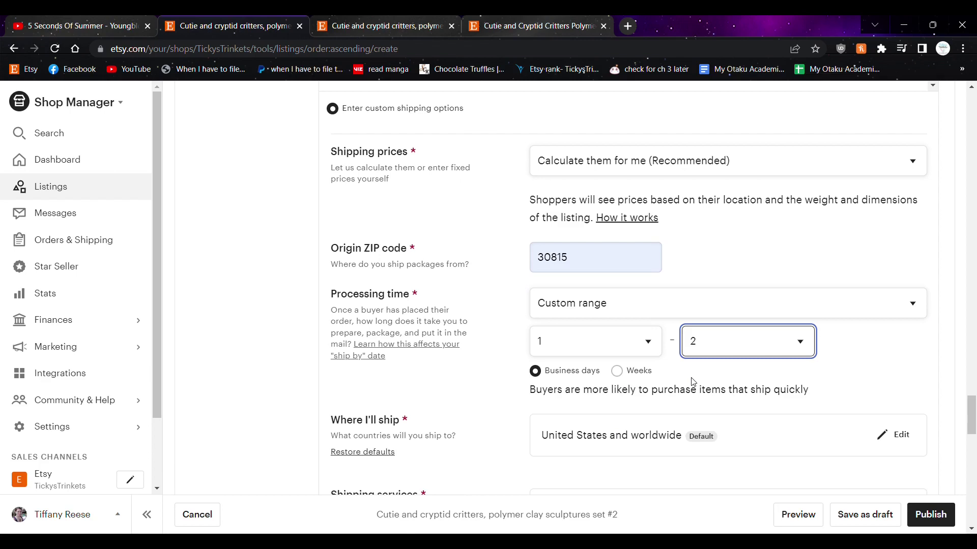
double_click(621, 372)
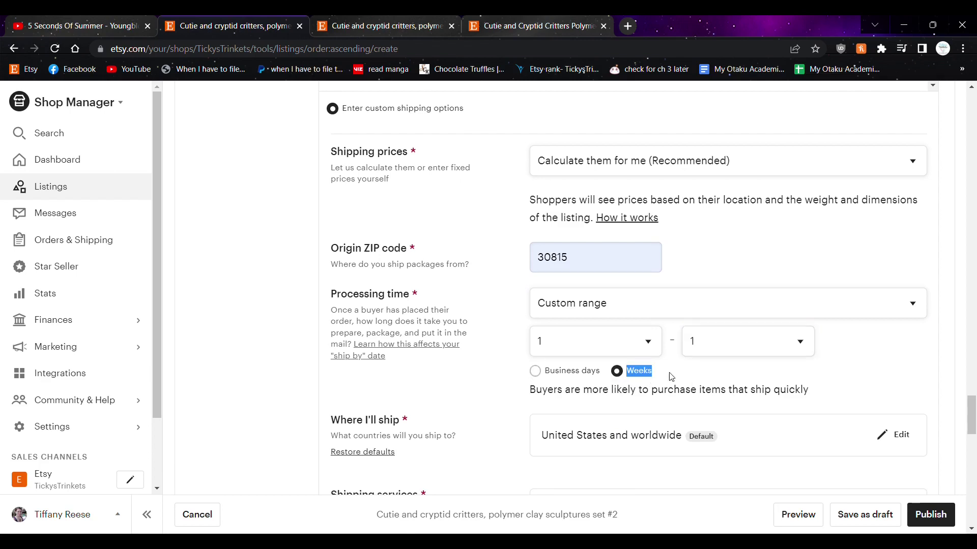
left_click(718, 369)
left_click(755, 349)
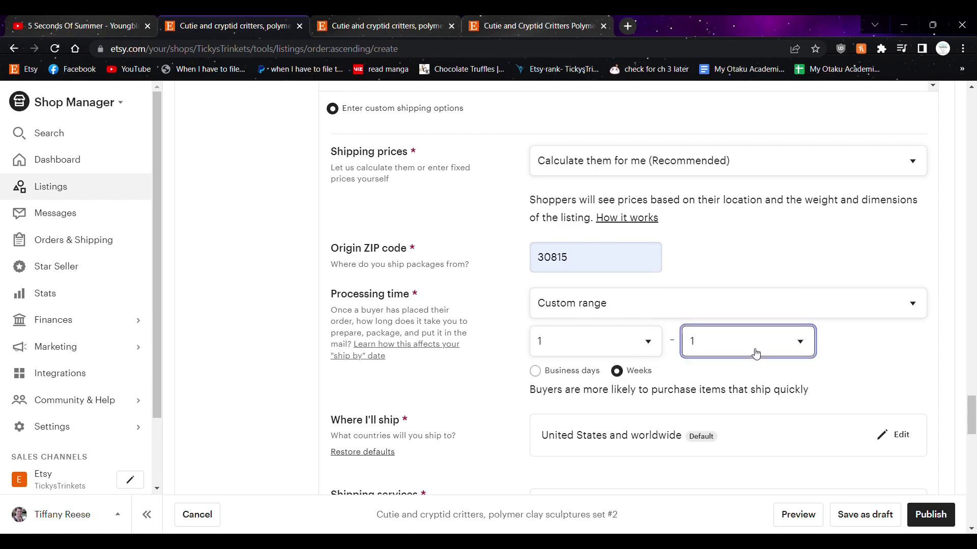
key("Down")
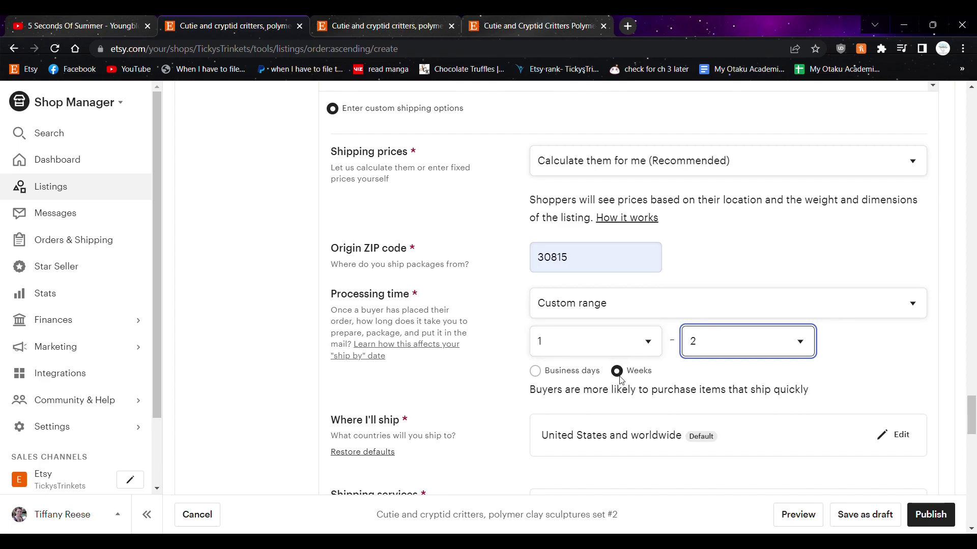
left_click_drag(336, 294, 414, 307)
left_click(418, 305)
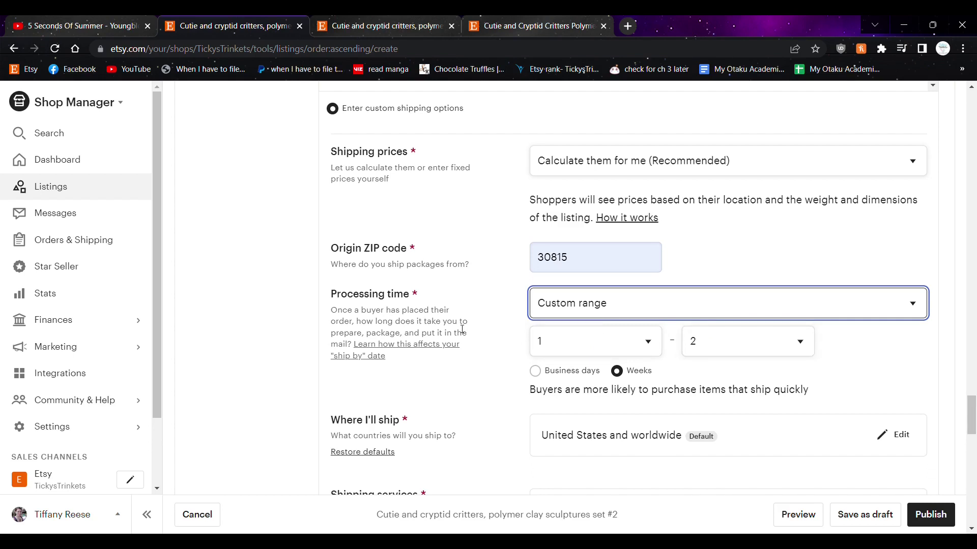
left_click_drag(331, 308, 486, 362)
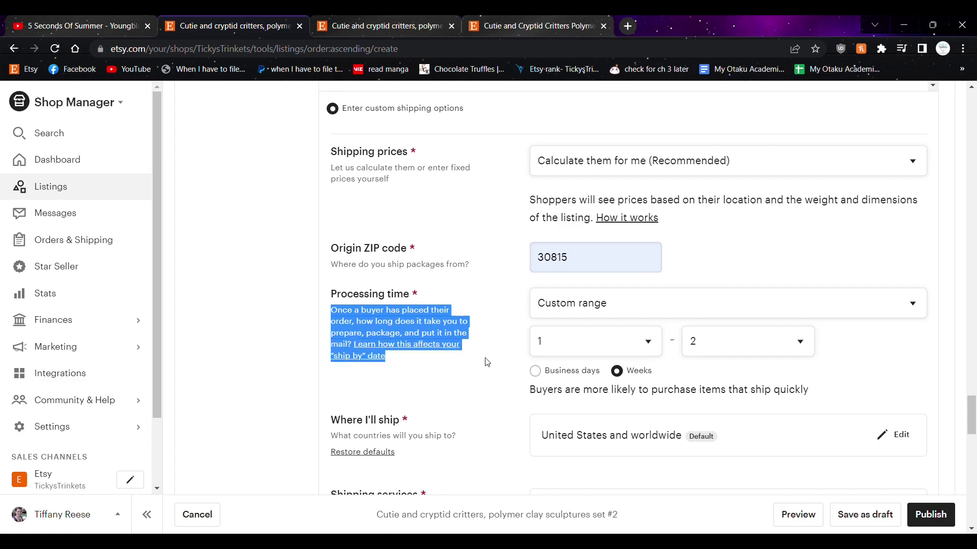
left_click(502, 340)
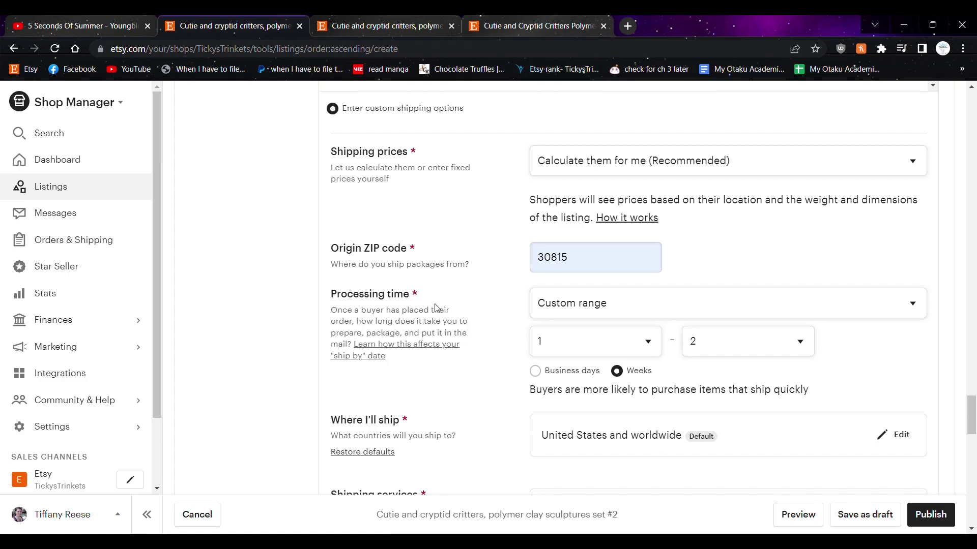
Step: Exclude France and Germany from the European countries the listing ships to and recheck the Europe selection
scroll(436, 307, "down", 3)
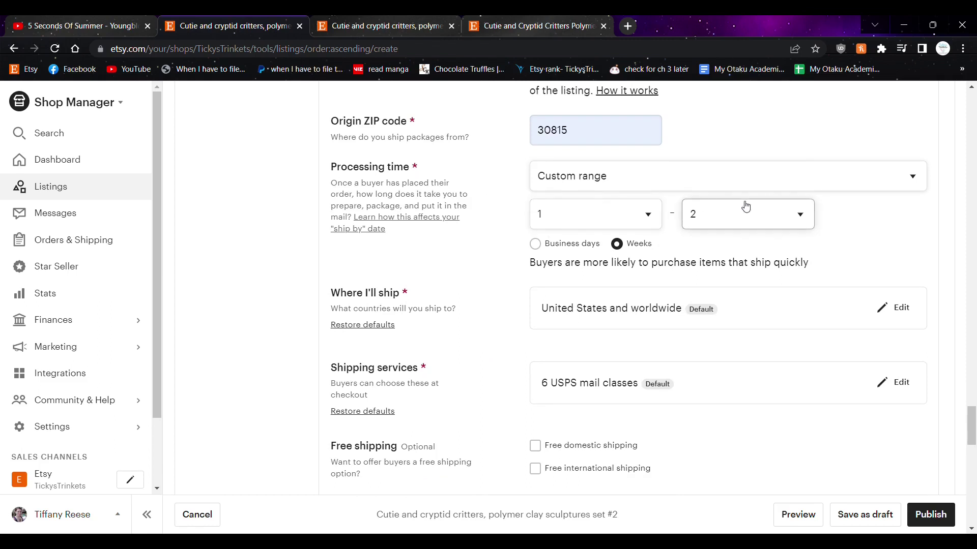
scroll(745, 205, "down", 3)
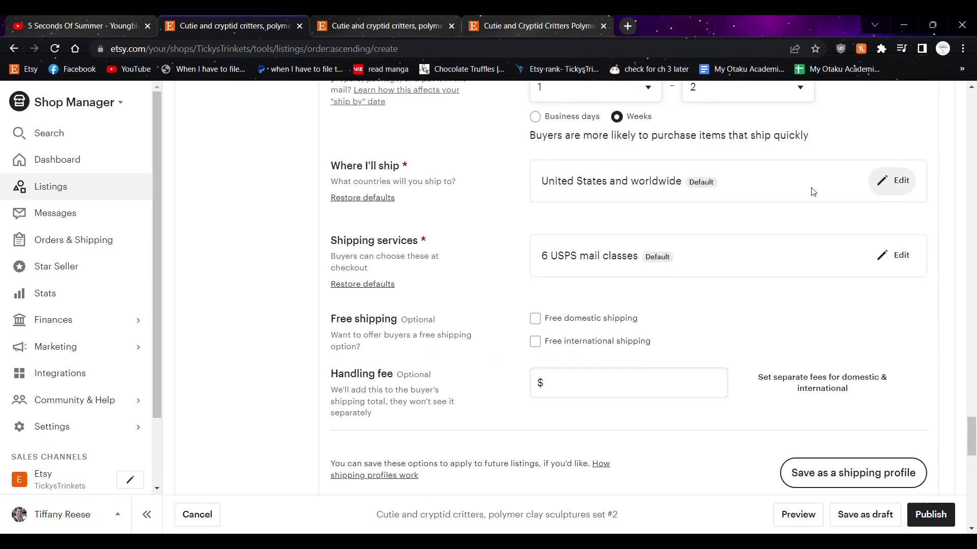
left_click(913, 184)
left_click(909, 327)
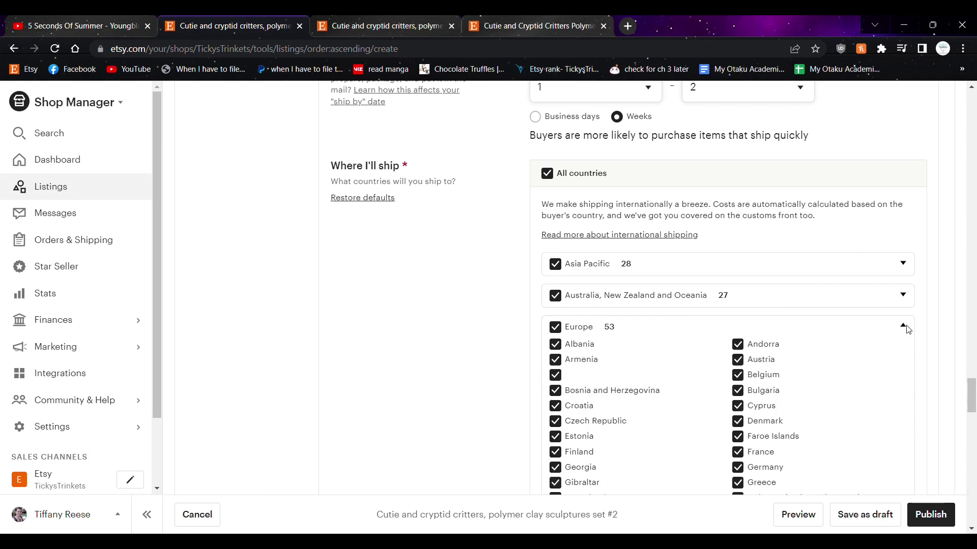
scroll(908, 329, "down", 1)
scroll(906, 328, "down", 2)
left_click(740, 328)
left_click(738, 338)
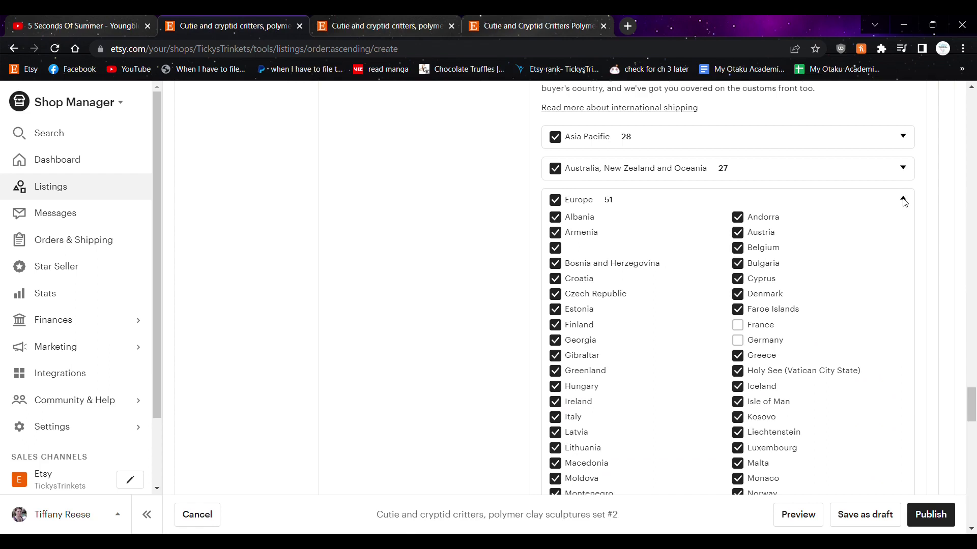
left_click(902, 200)
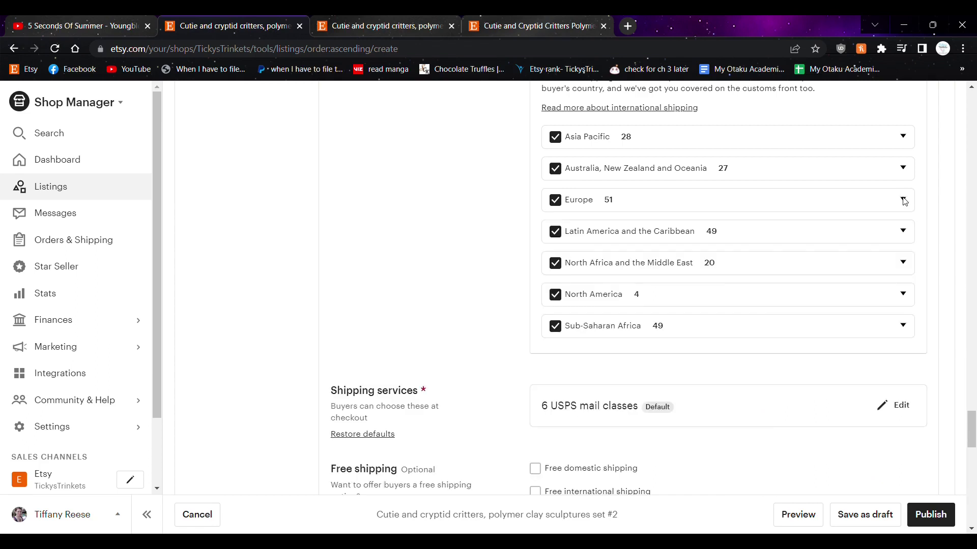
scroll(607, 328, "down", 2)
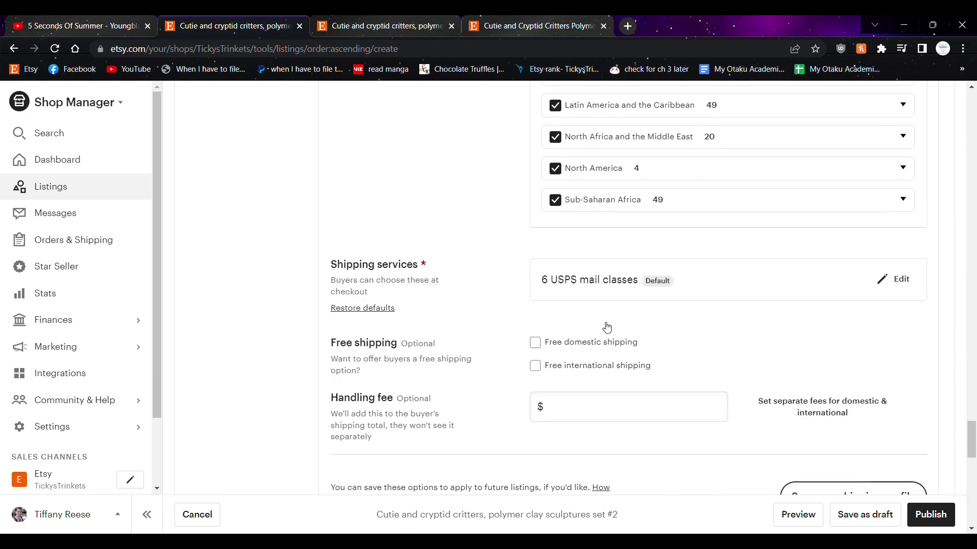
scroll(605, 326, "up", 3)
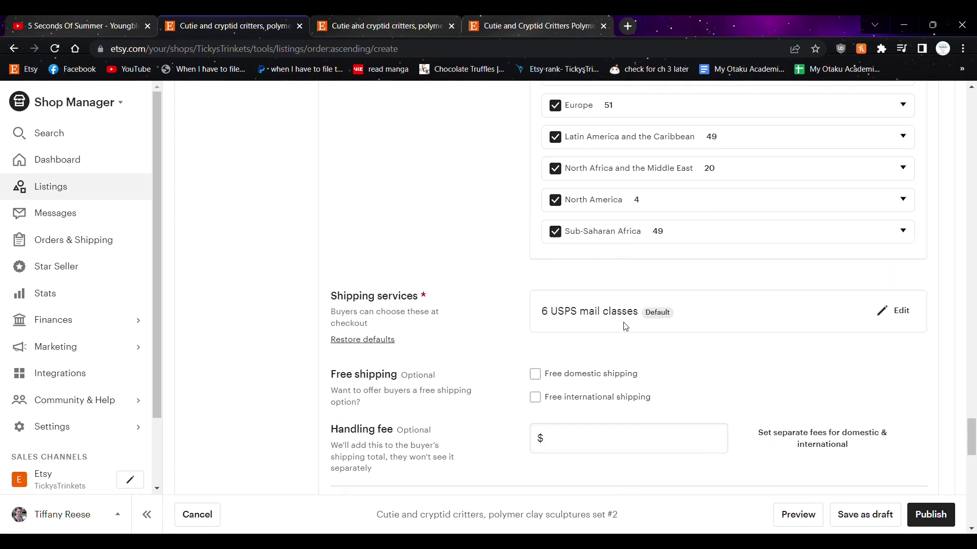
left_click(904, 264)
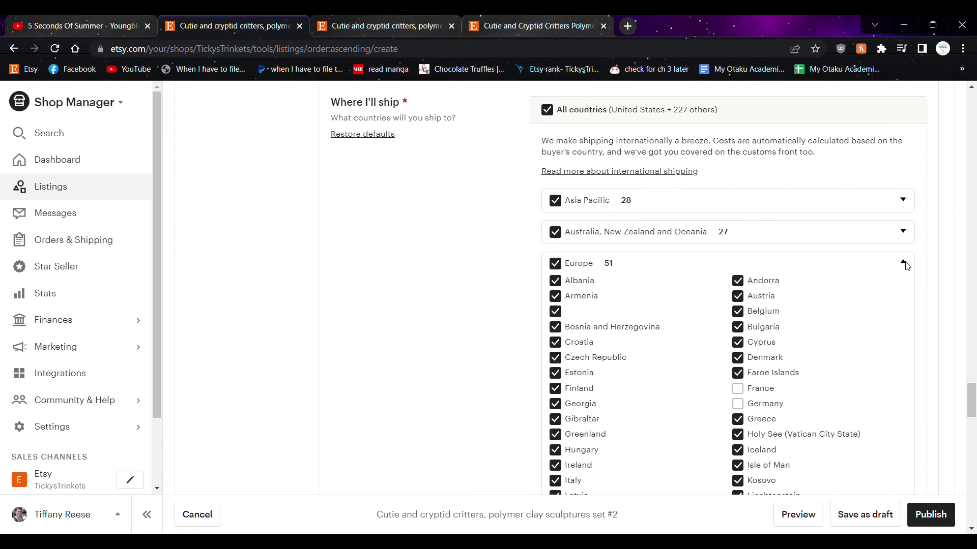
left_click(904, 264)
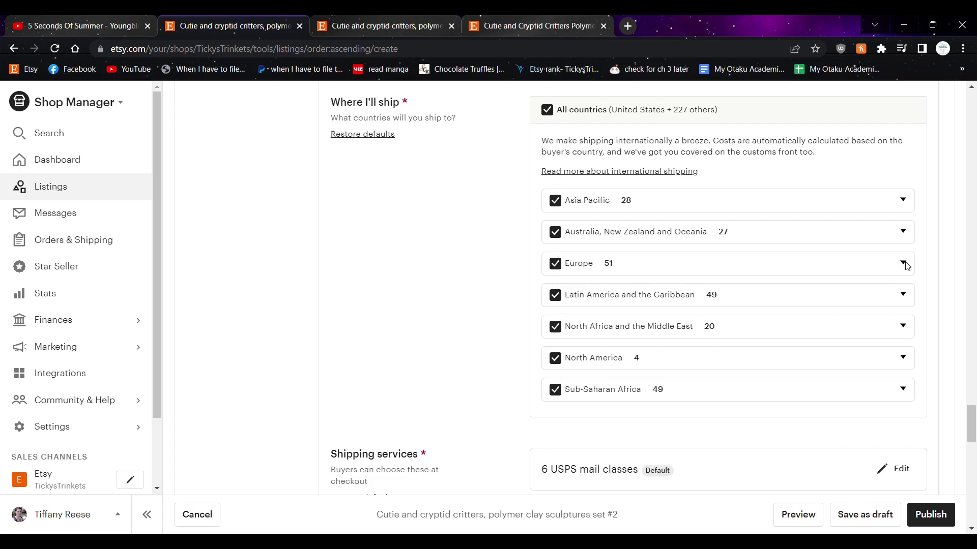
Step: Expand the shipping services for editing and examine the USPS mail classes along with the free shipping and handling fee options
scroll(906, 265, "down", 1)
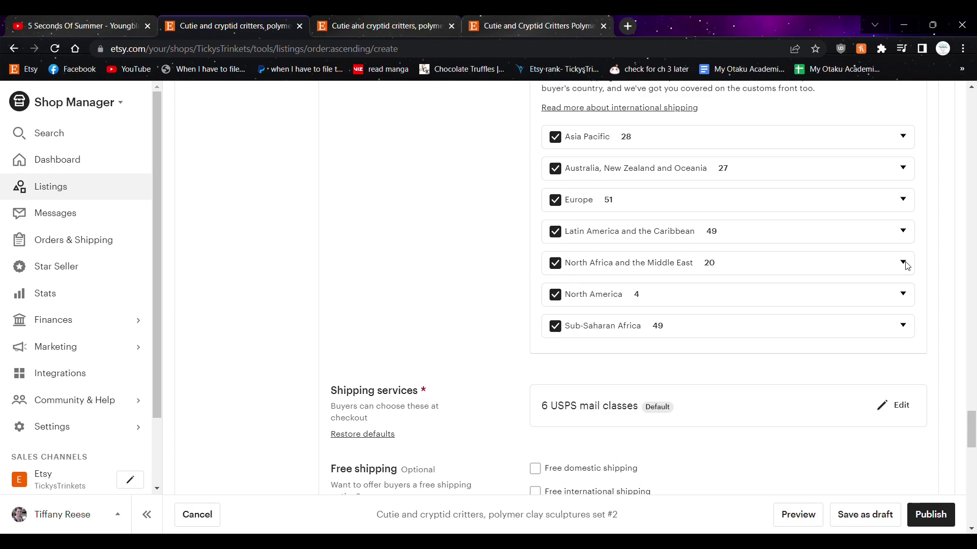
scroll(661, 259, "down", 3)
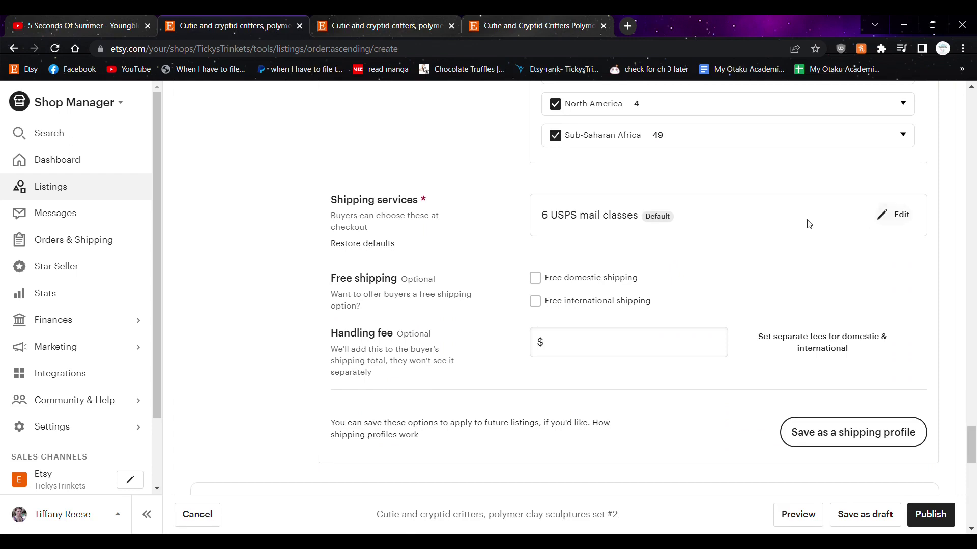
left_click(894, 214)
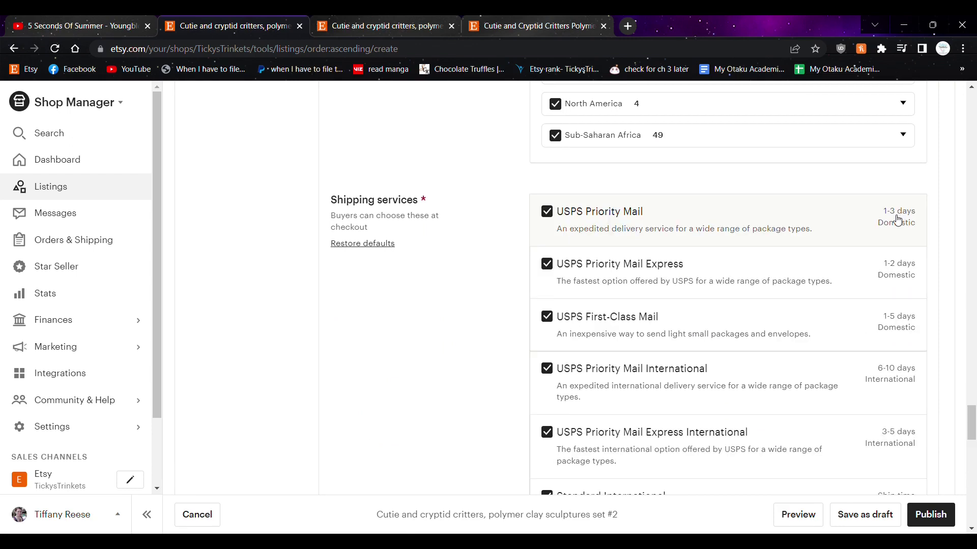
scroll(524, 310, "down", 3)
scroll(519, 316, "down", 1)
scroll(484, 344, "up", 5)
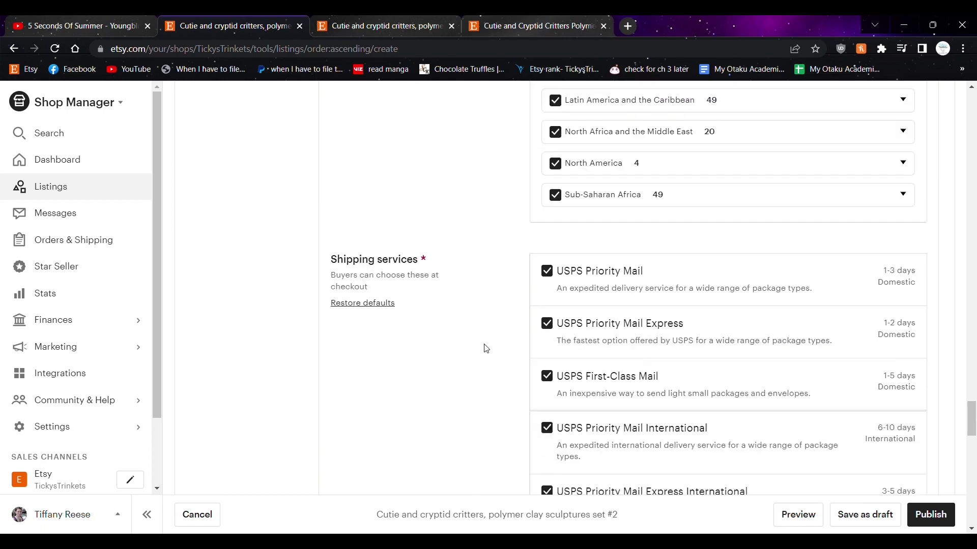
scroll(488, 348, "down", 5)
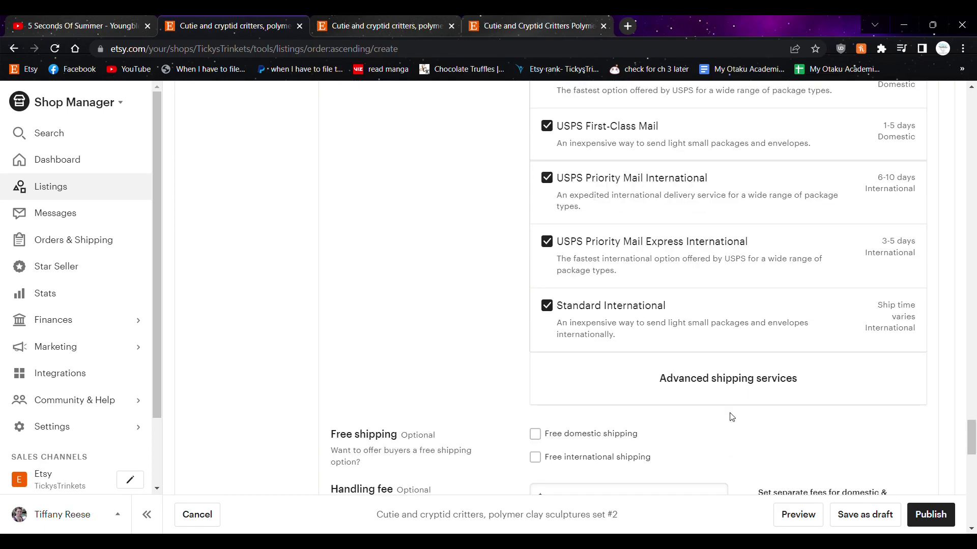
scroll(351, 346, "down", 5)
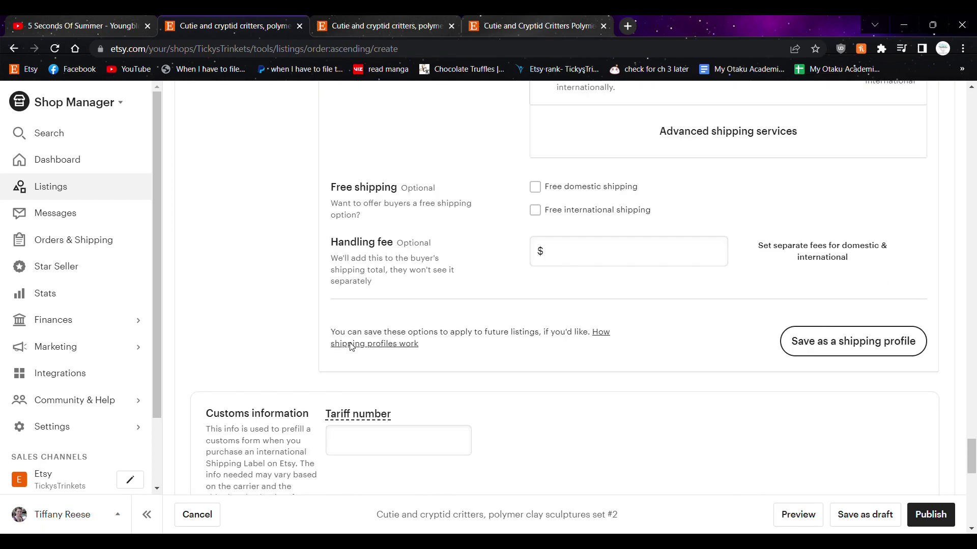
scroll(354, 305, "up", 2)
scroll(623, 340, "up", 4)
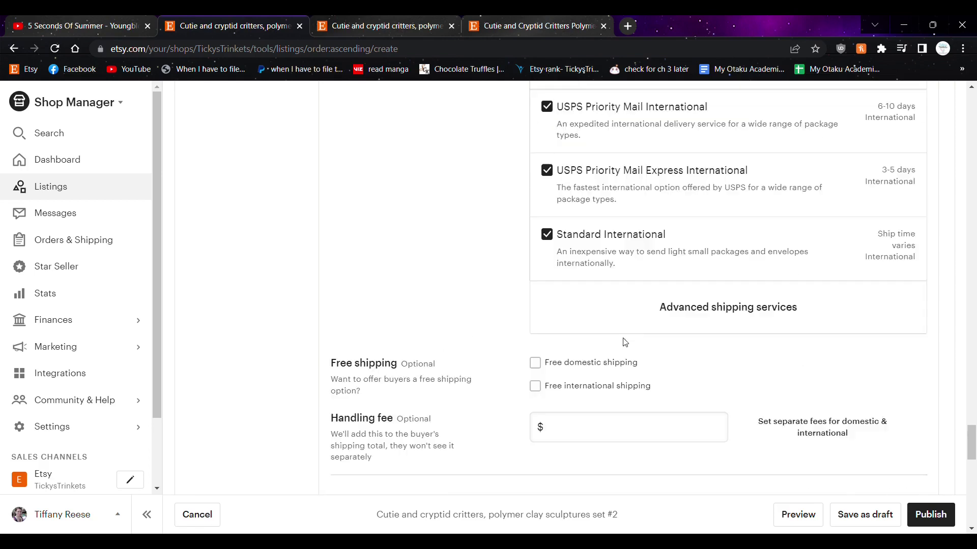
scroll(643, 352, "up", 4)
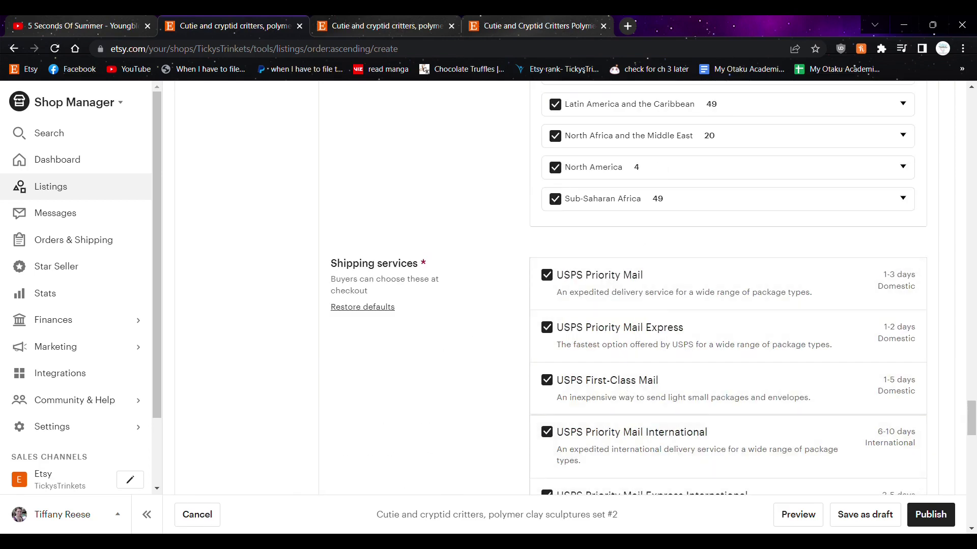
scroll(851, 301, "down", 8)
scroll(539, 379, "up", 1)
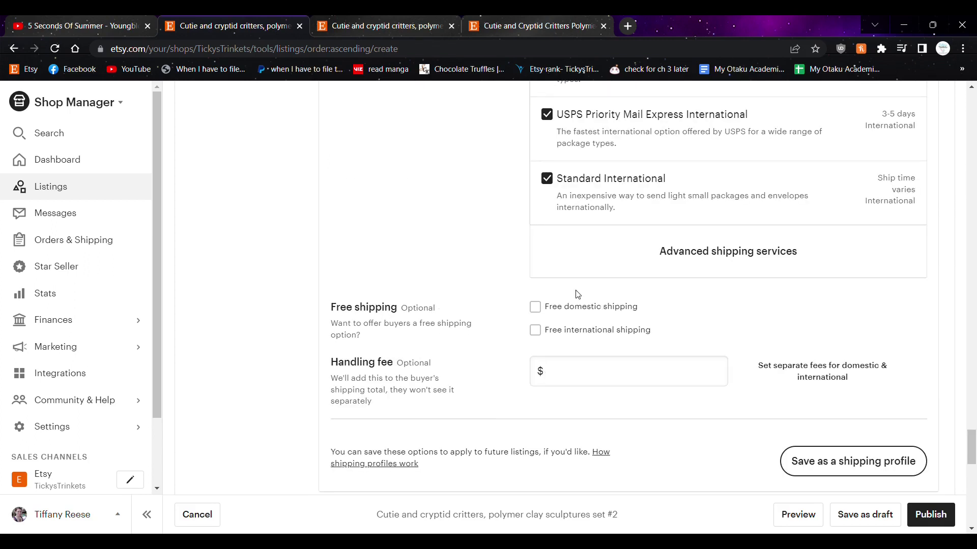
Step: Review the handling fee, shipping profile and customs tariff number sections below the shipping services
scroll(576, 350, "down", 3)
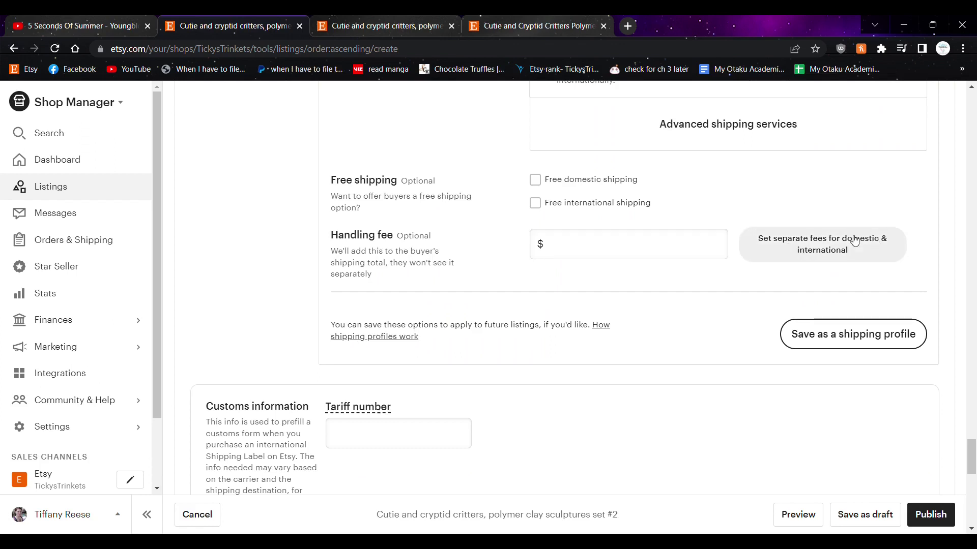
scroll(393, 261, "down", 3)
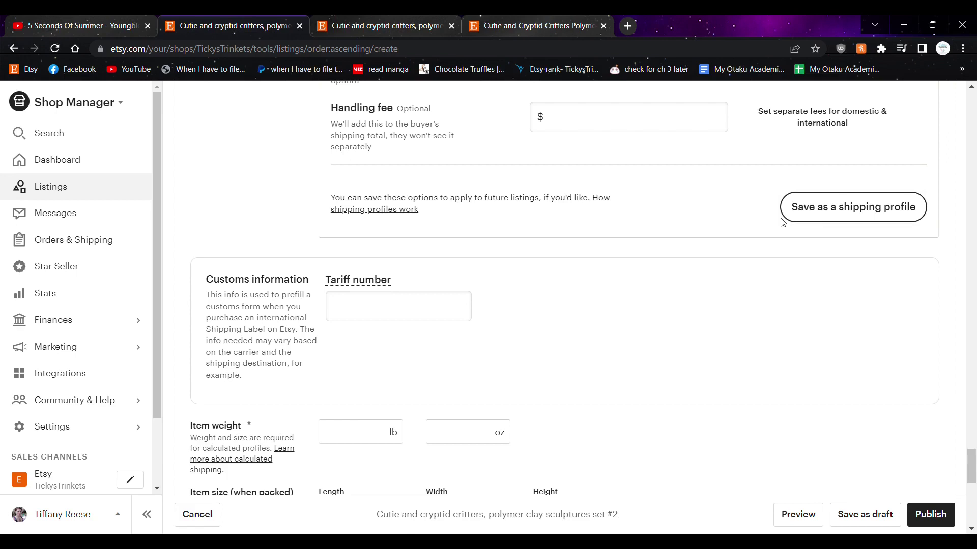
scroll(610, 279, "down", 3)
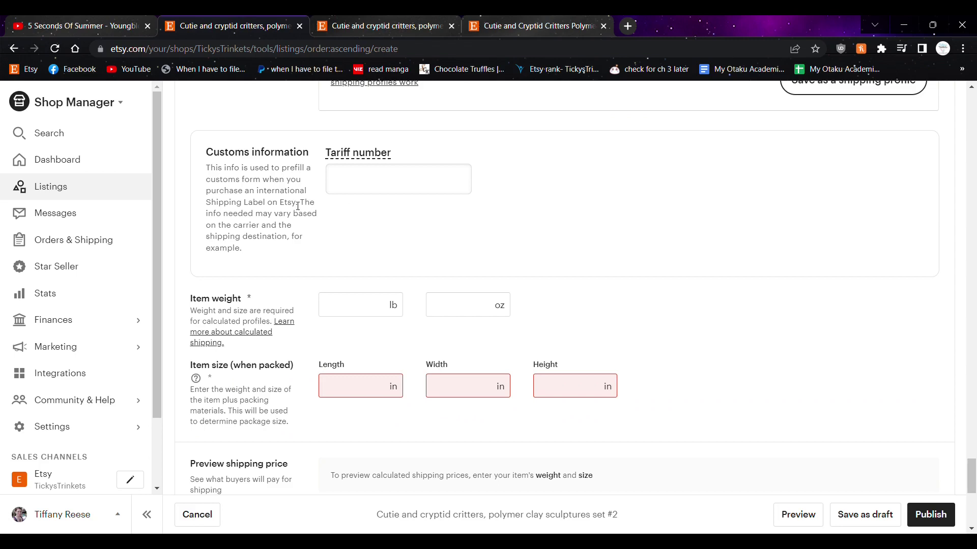
left_click_drag(240, 180, 287, 249)
mouse_move(350, 161)
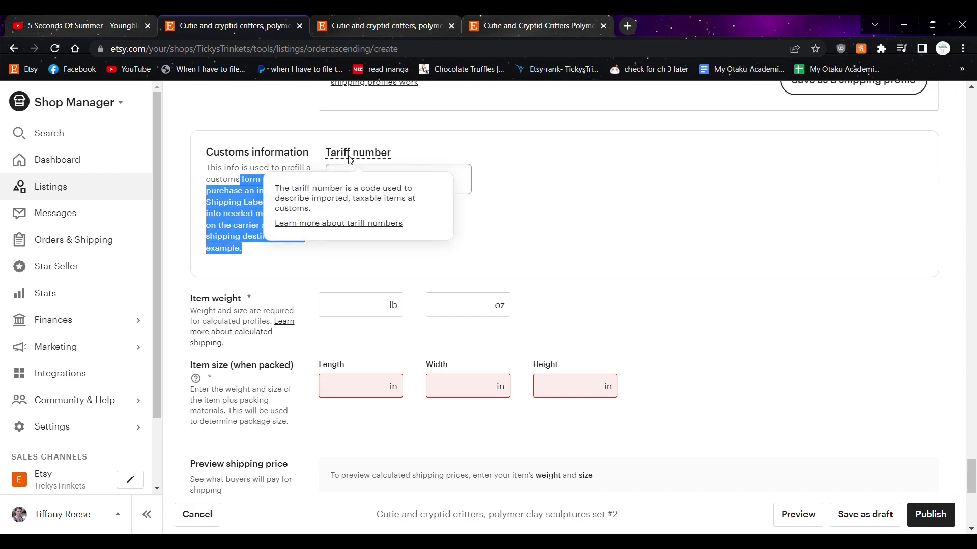
left_click(551, 224)
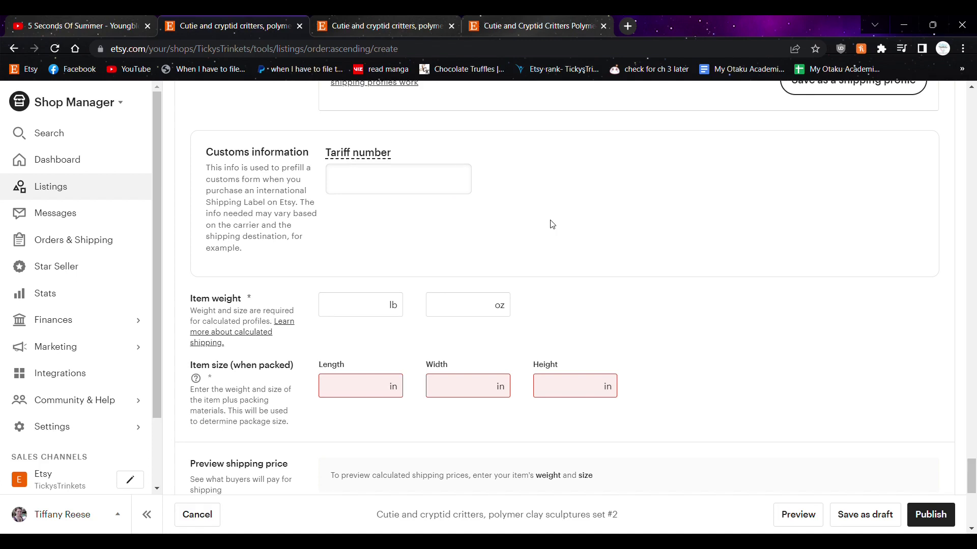
scroll(551, 169, "down", 3)
Step: Check the item weight used in the sculptures set #1 listing and enter 7 oz as the weight for set #2
left_click(374, 23)
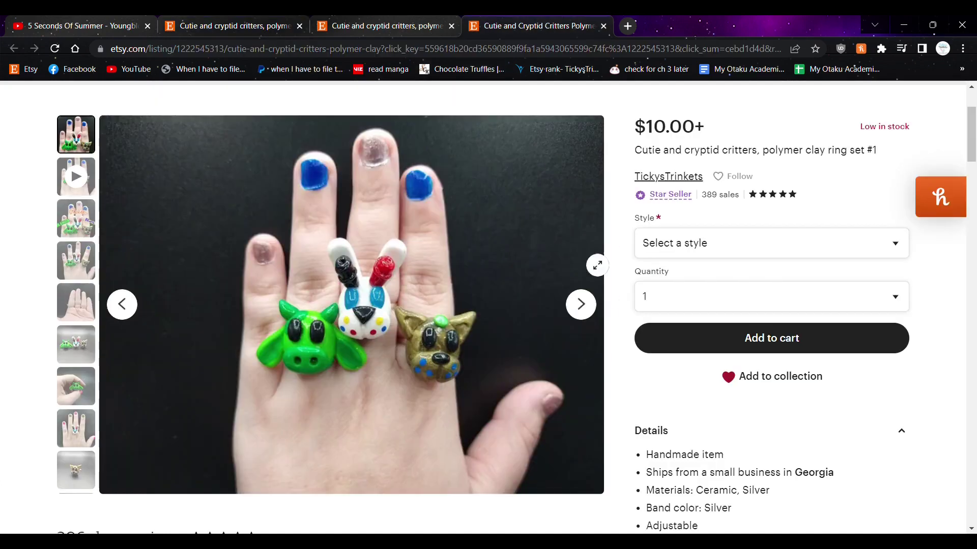
left_click(374, 17)
scroll(439, 338, "down", 15)
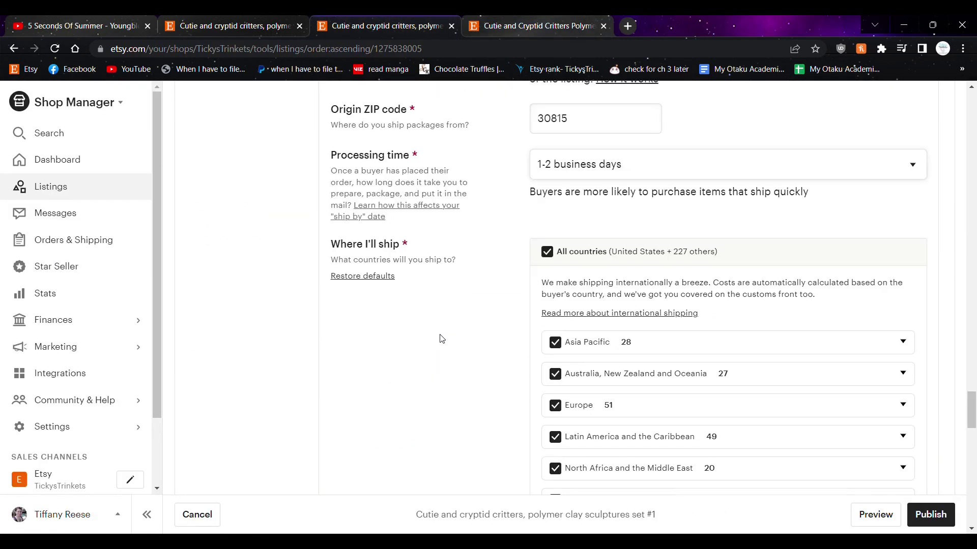
scroll(440, 338, "down", 3)
scroll(438, 337, "up", 3)
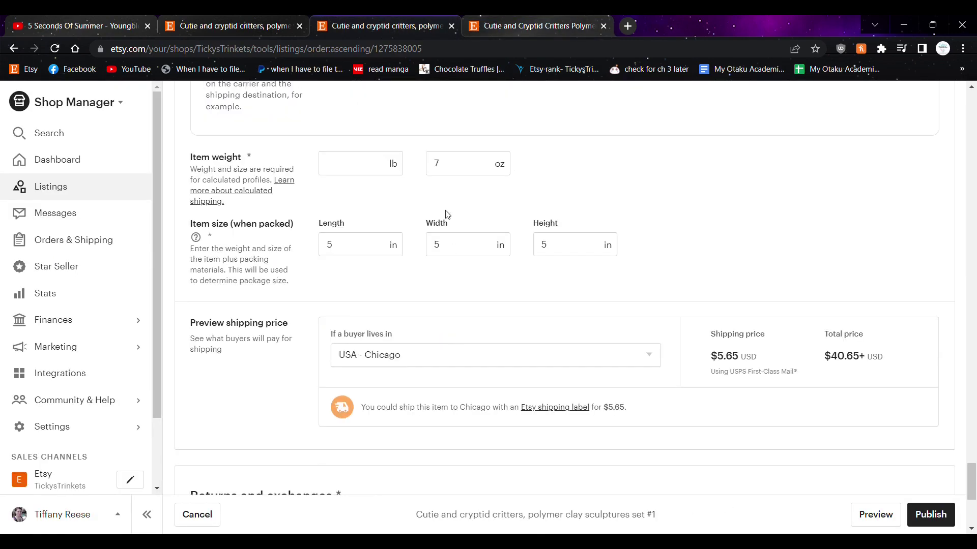
left_click(254, 23)
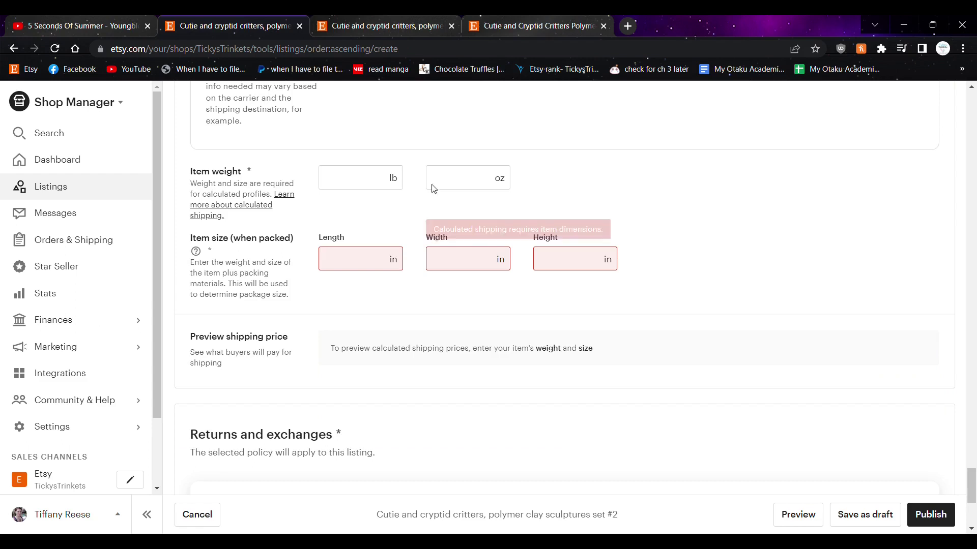
left_click(450, 178)
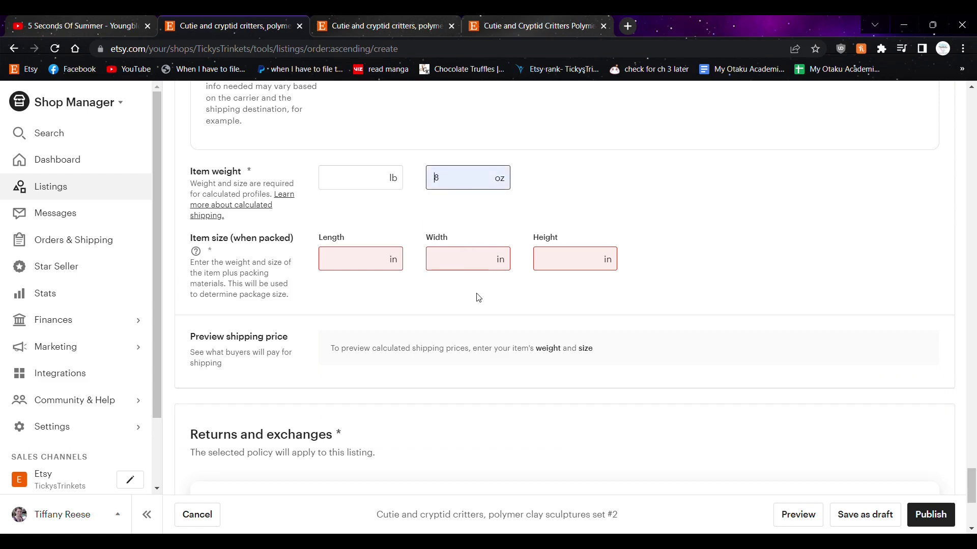
type("7")
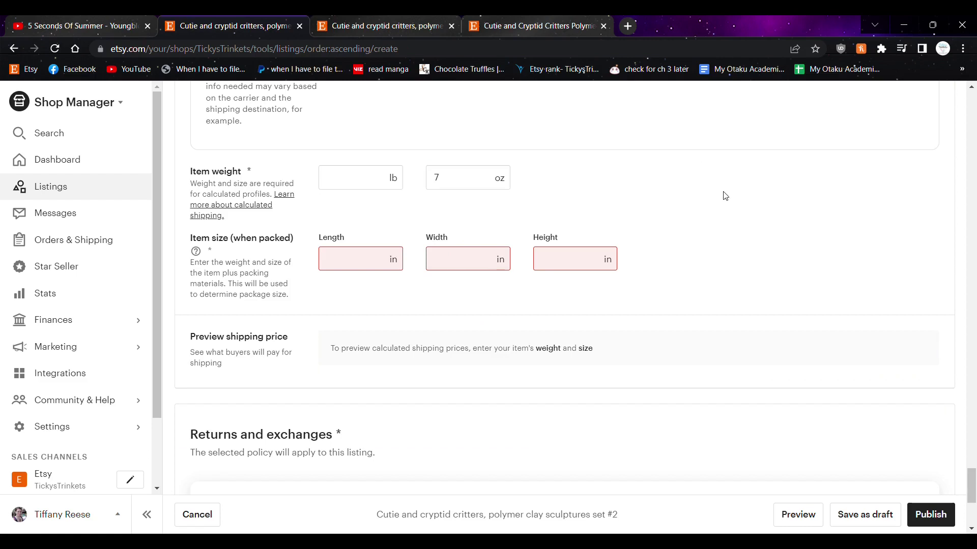
Step: Try 3 and 8 ounces as the item weight, and restore it to 7 oz
left_click(471, 179)
key("BackSpace")
type("3")
key("BackSpace")
type("8")
key("BackSpace")
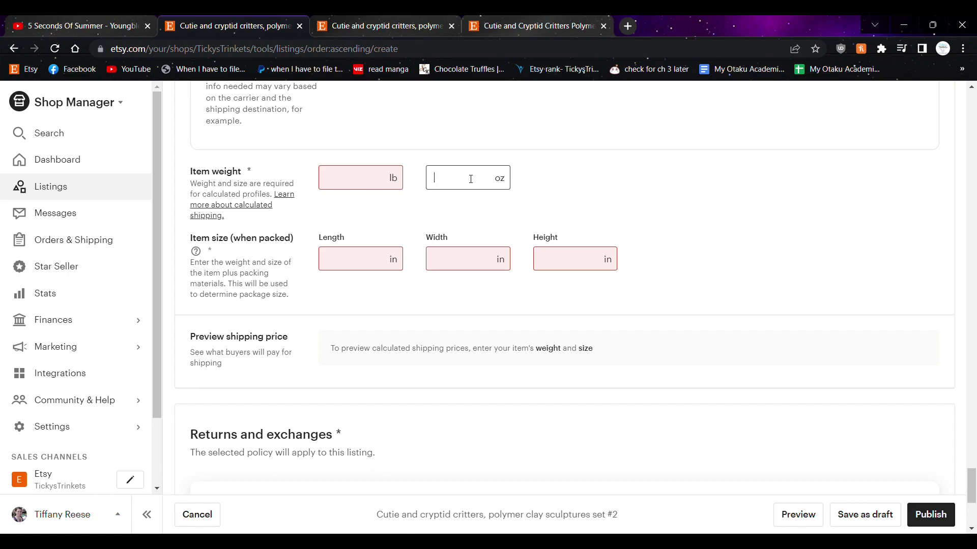
type("7")
left_click(543, 191)
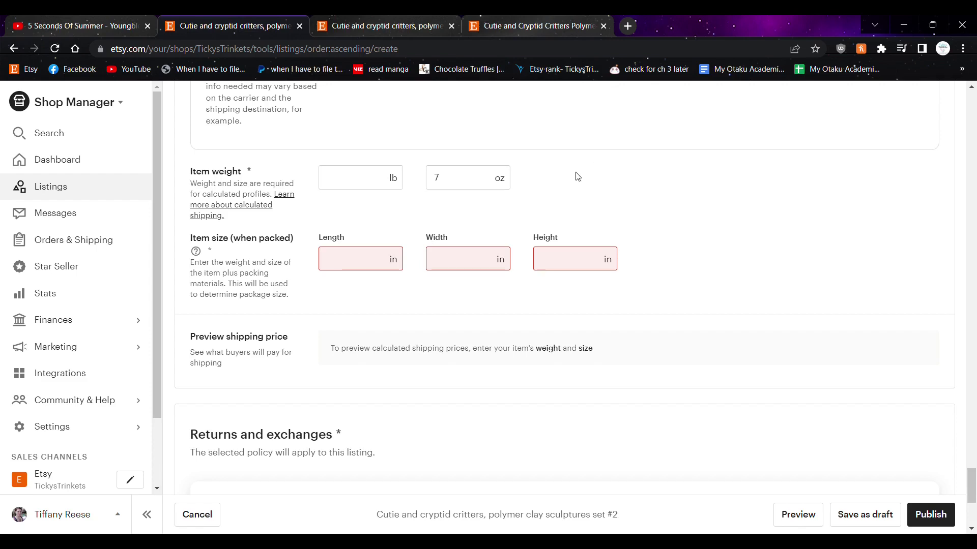
Step: Check the packed size in the set #1 listing and set length, width and height to 5 in each for set #2
left_click(530, 16)
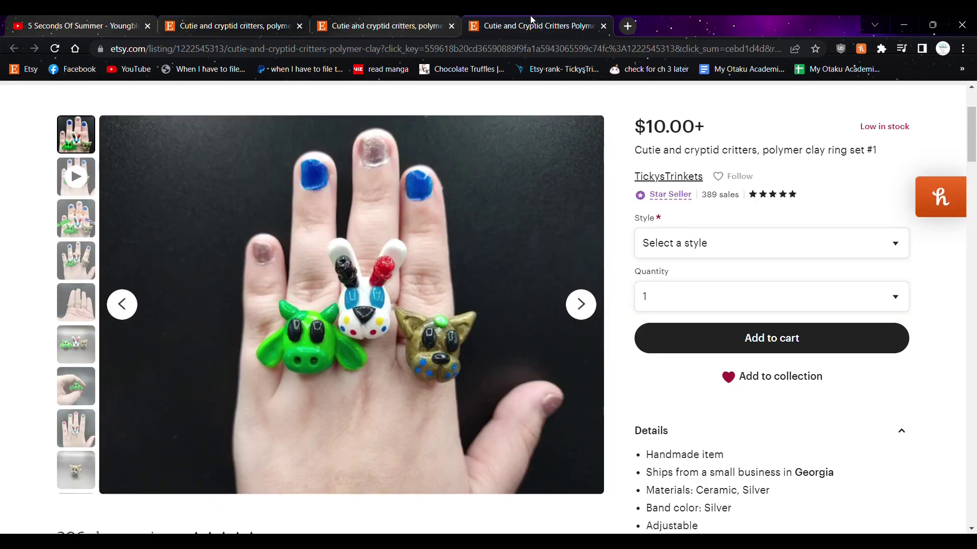
left_click(378, 15)
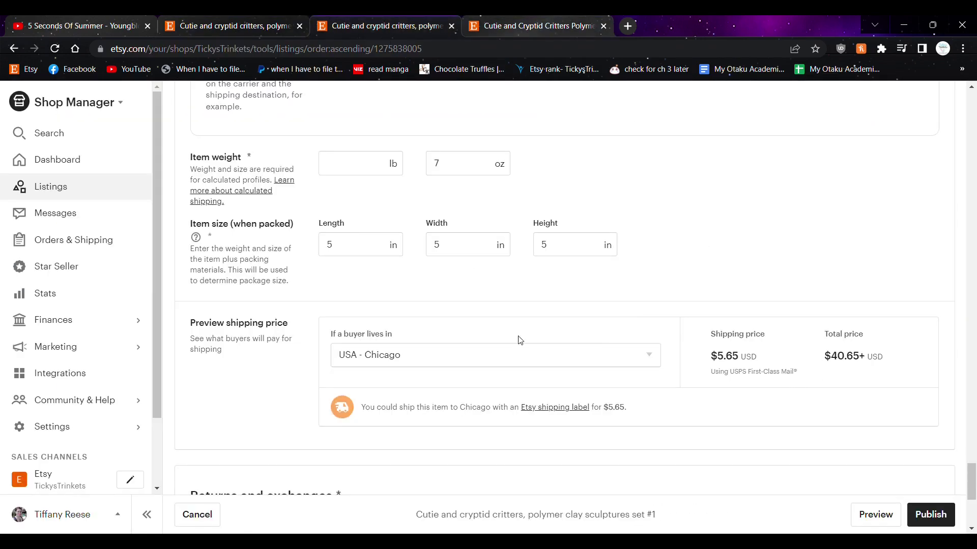
left_click(267, 23)
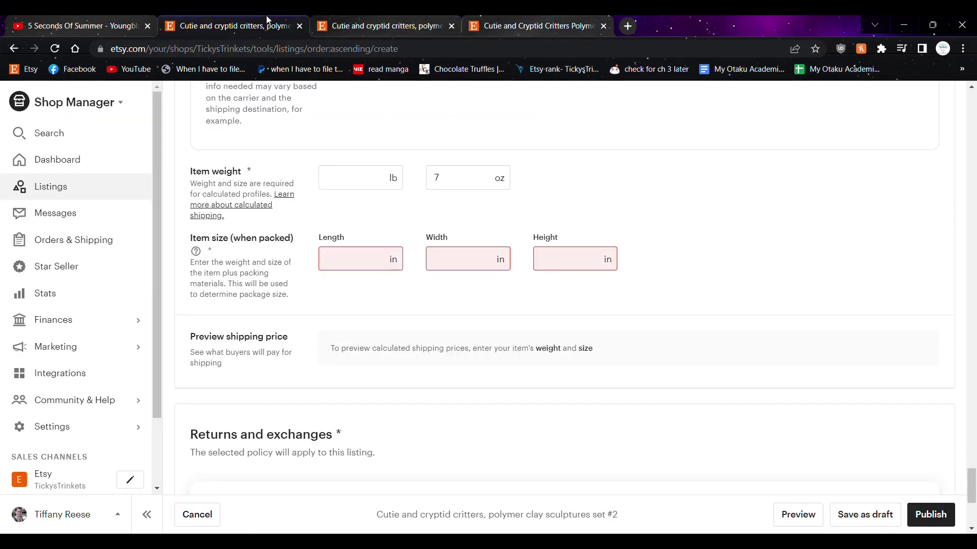
left_click(356, 257)
type("5")
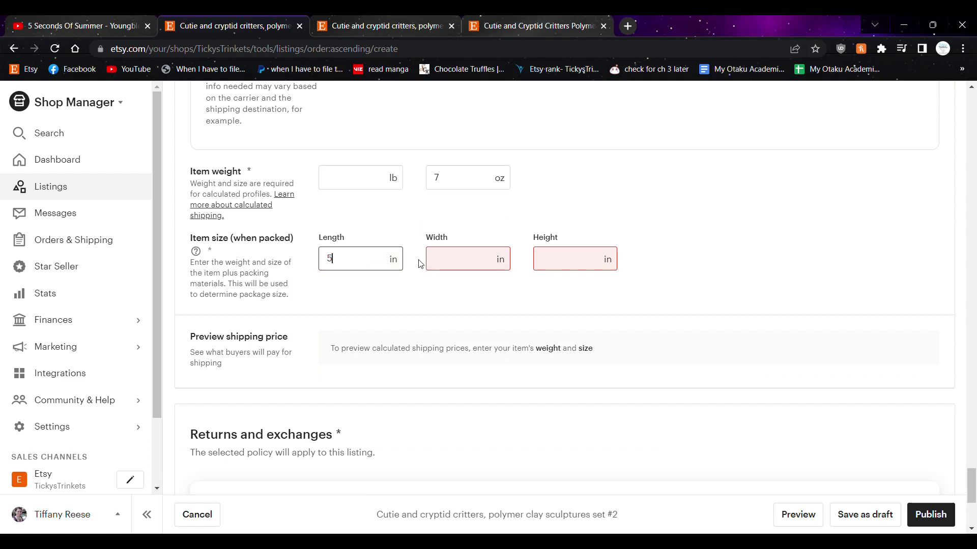
left_click(440, 260)
type("5")
left_click(563, 261)
type("5")
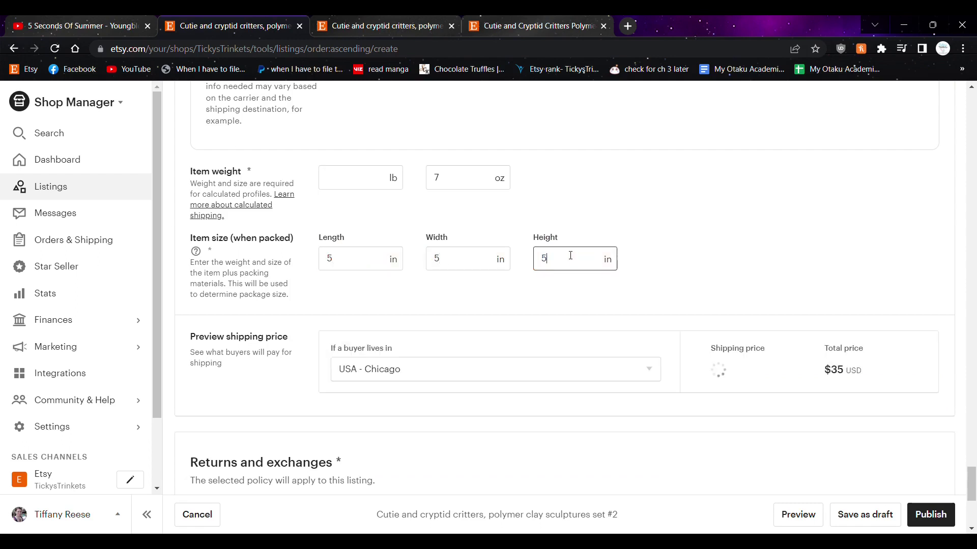
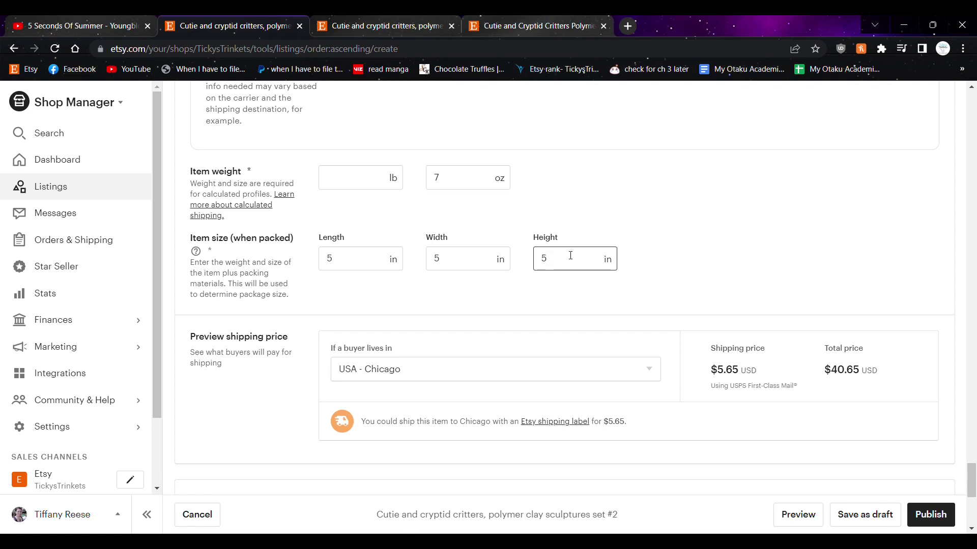
Step: Close the ring set listing, look over the sculptures set #1 listing form and publish it
left_click(583, 22)
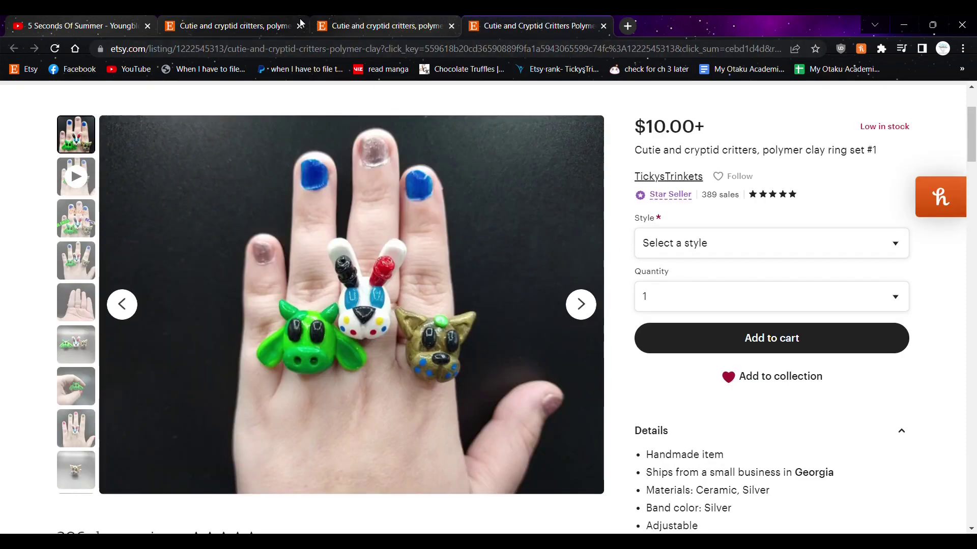
left_click(418, 21)
left_click(603, 26)
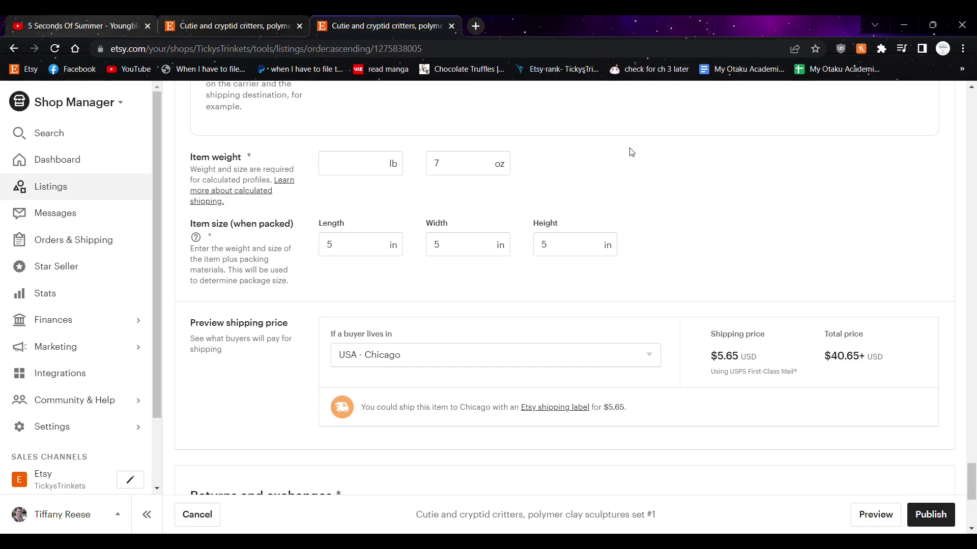
scroll(700, 422, "up", 10)
scroll(702, 424, "up", 20)
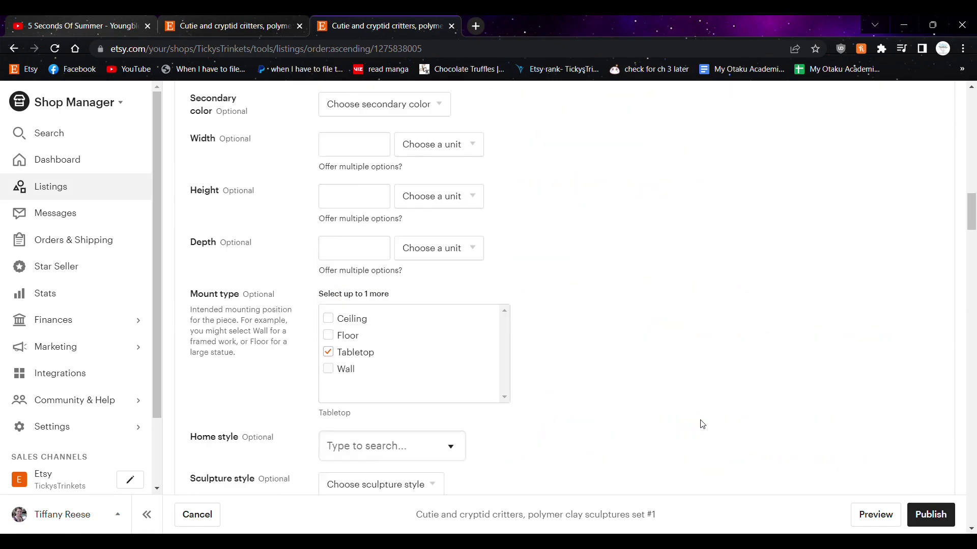
scroll(701, 425, "down", 20)
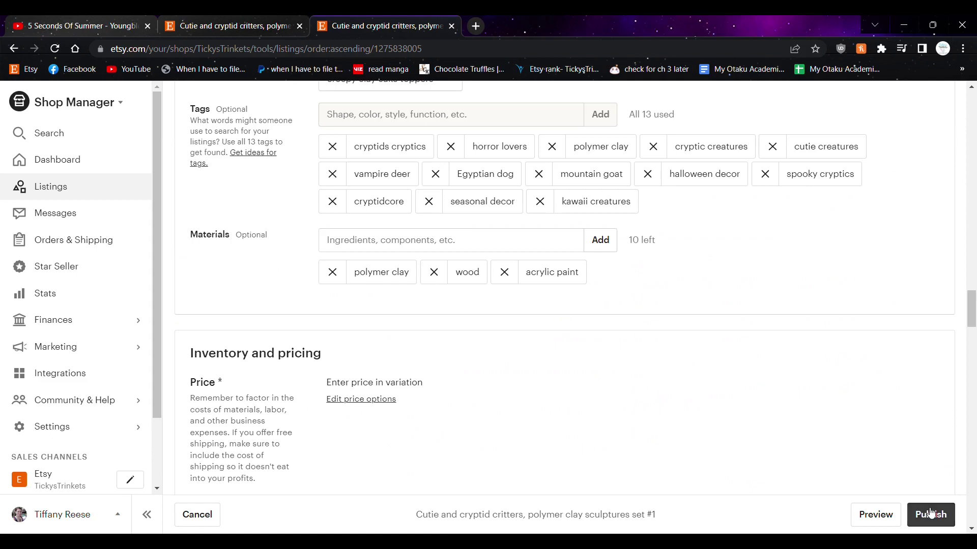
scroll(905, 463, "up", 20)
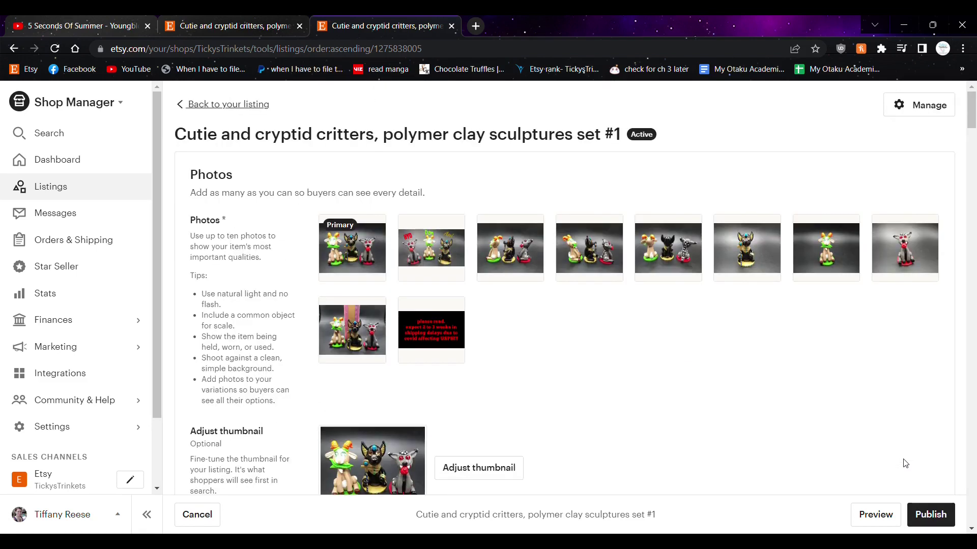
left_click(941, 513)
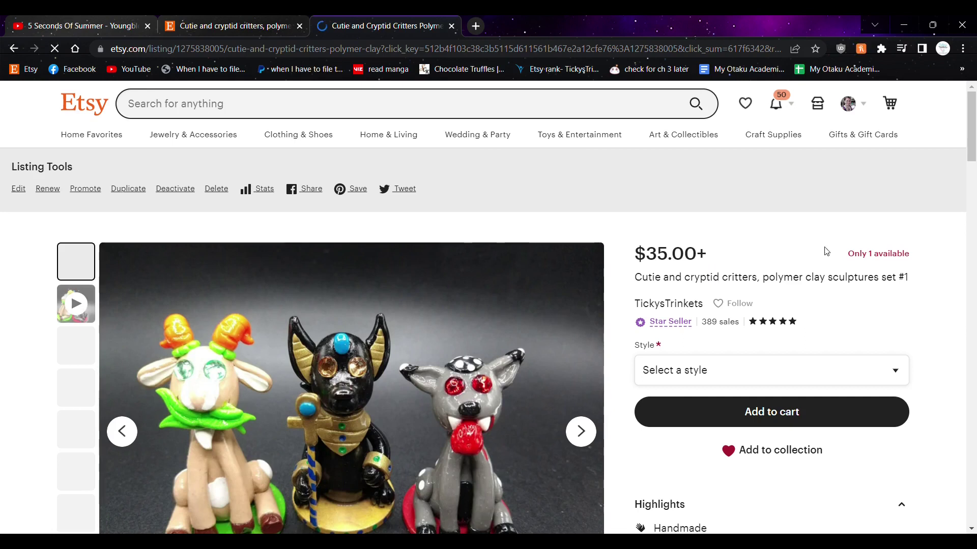
Step: Check the photos linked to the Dan goat only, Ani dog only and All three styles on the set #1 listing, and close it
scroll(902, 272, "down", 1)
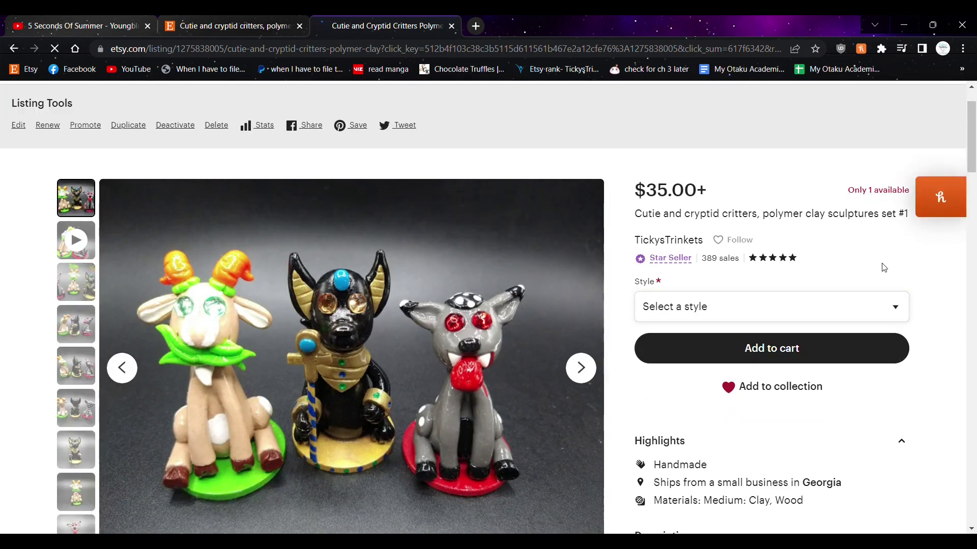
scroll(884, 266, "down", 1)
left_click(885, 248)
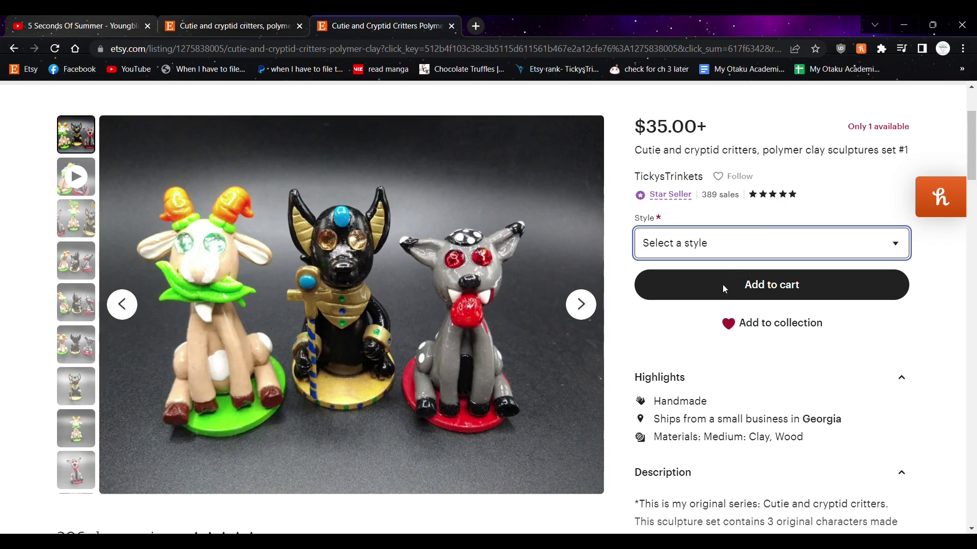
key("Down")
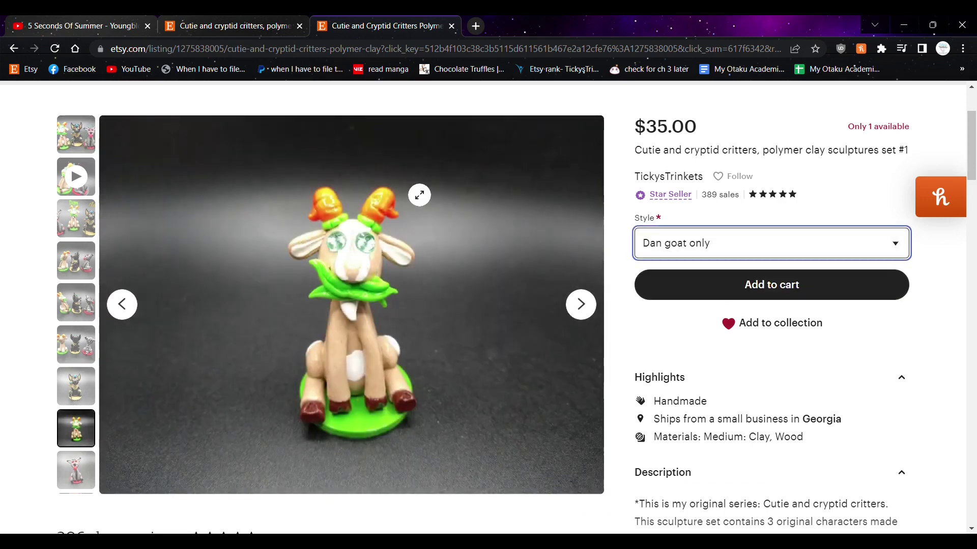
key("Down")
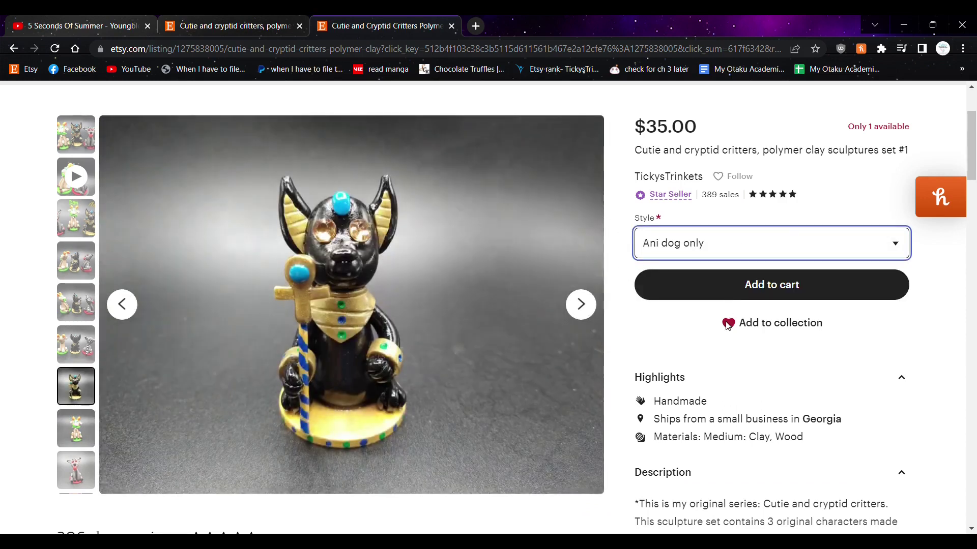
key("Down")
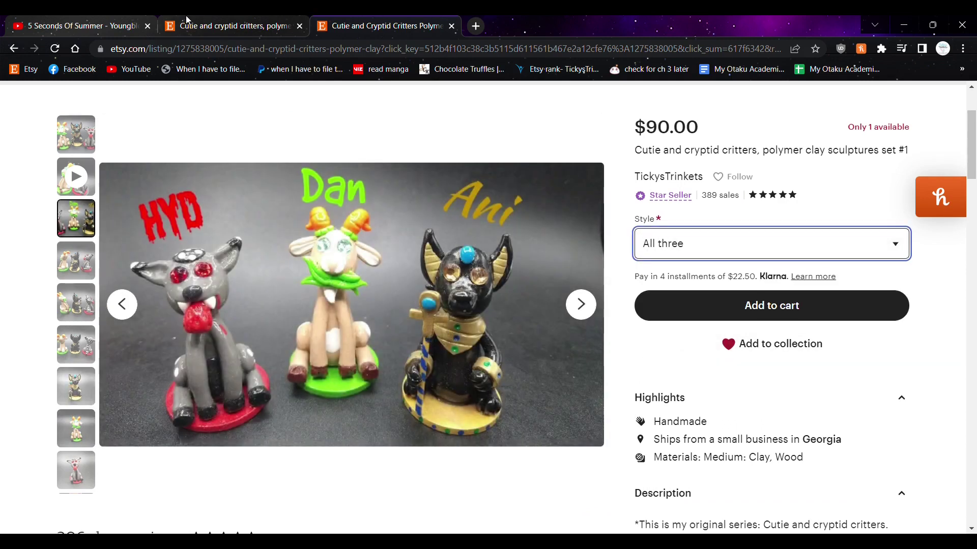
left_click(186, 19)
left_click(450, 26)
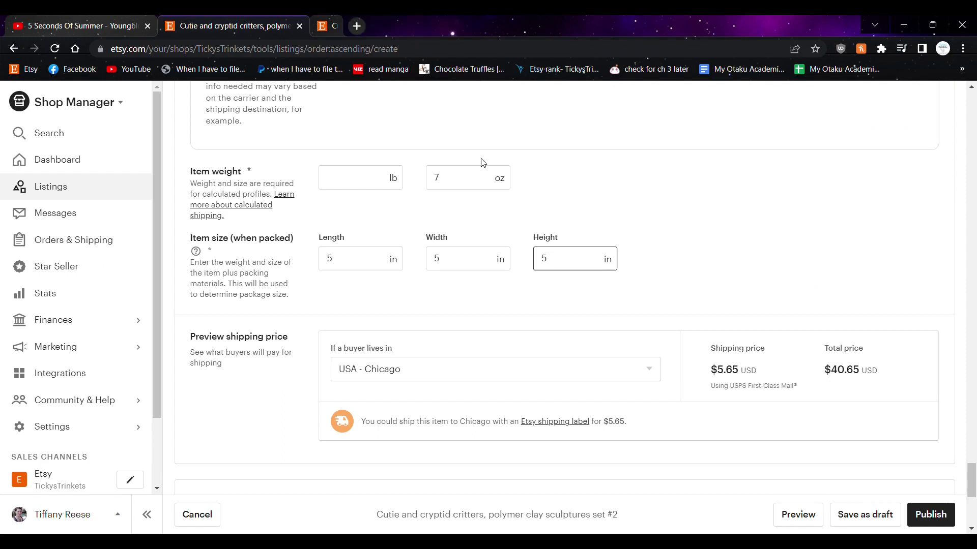
Step: Move the hand-held cat sculpture photo to seventh place in the set #2 listing, just before the single rabbit photo
scroll(529, 412, "up", 20)
scroll(532, 412, "up", 15)
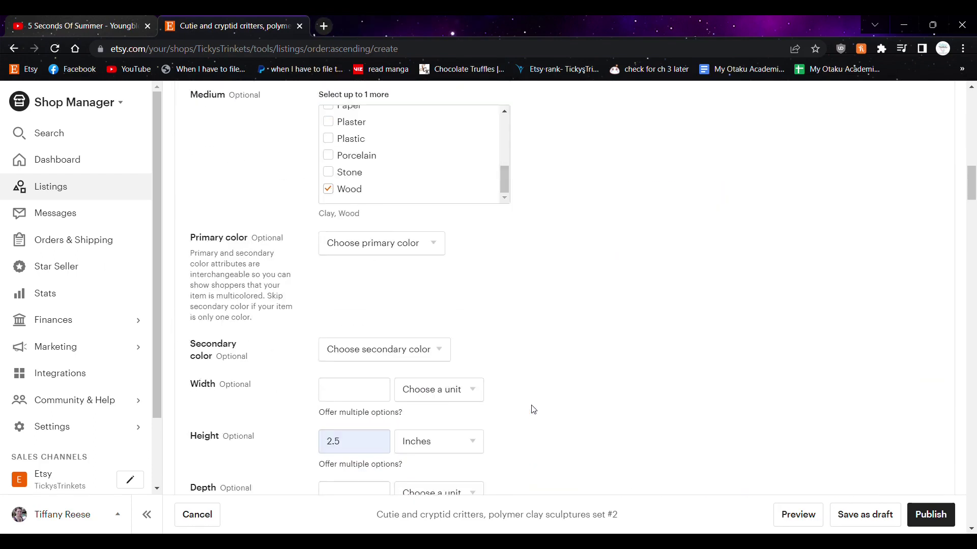
left_click_drag(431, 330, 839, 255)
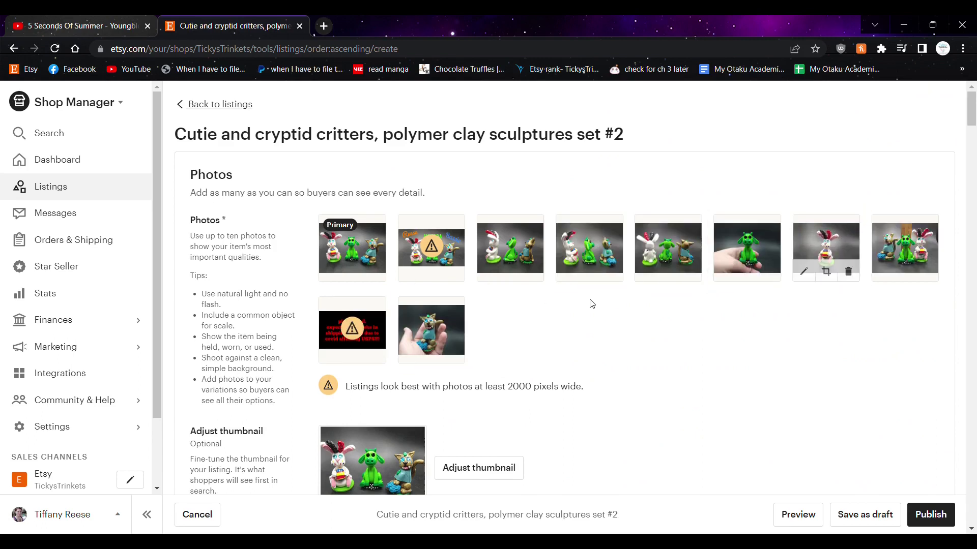
left_click_drag(412, 329, 837, 257)
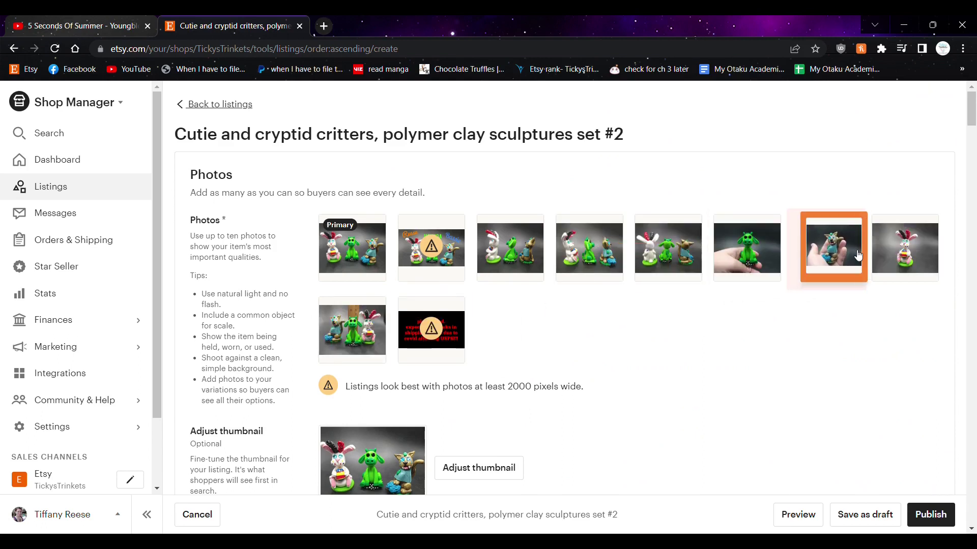
scroll(711, 379, "down", 12)
scroll(680, 384, "down", 20)
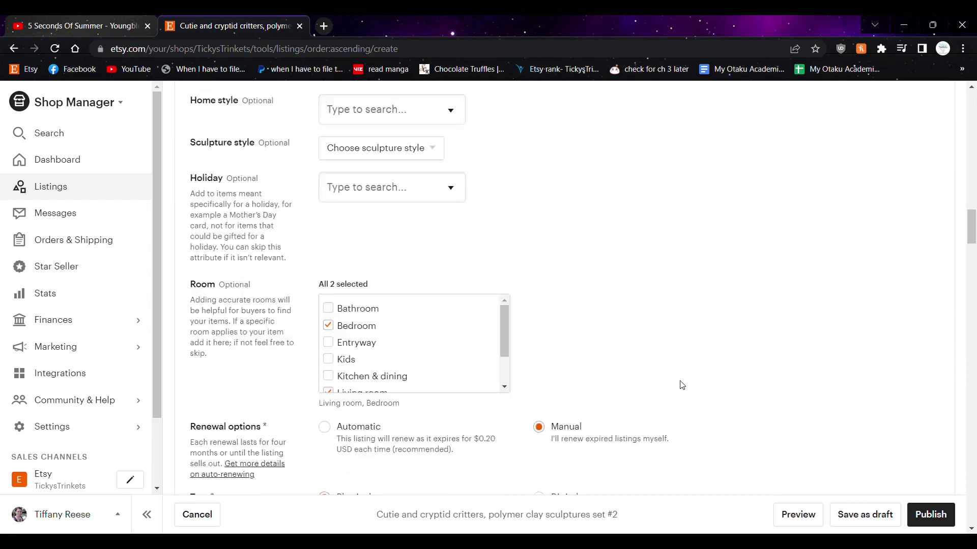
Step: Link the hand-held cat sculpture photo to the Cat Bassie only style in the set #2 variations
scroll(652, 376, "up", 6)
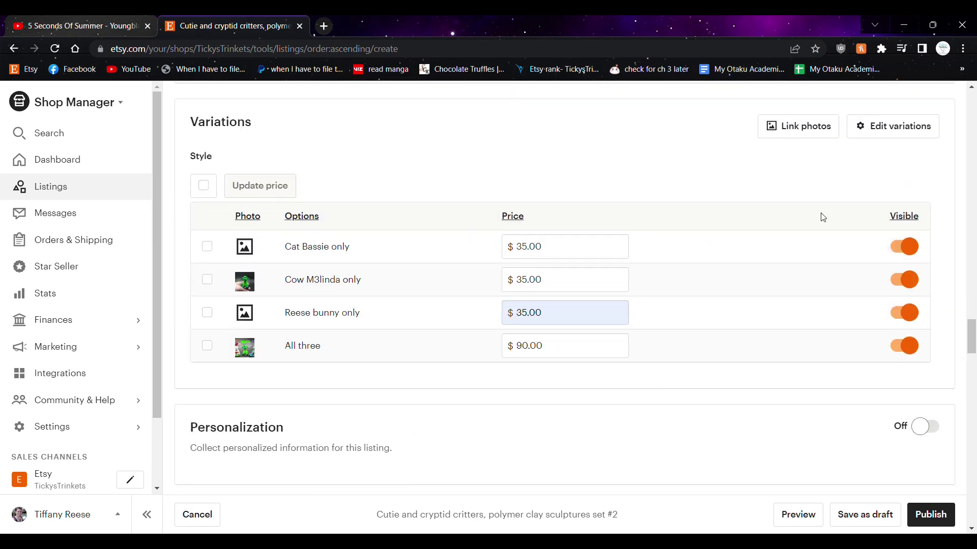
left_click(800, 129)
left_click(553, 283)
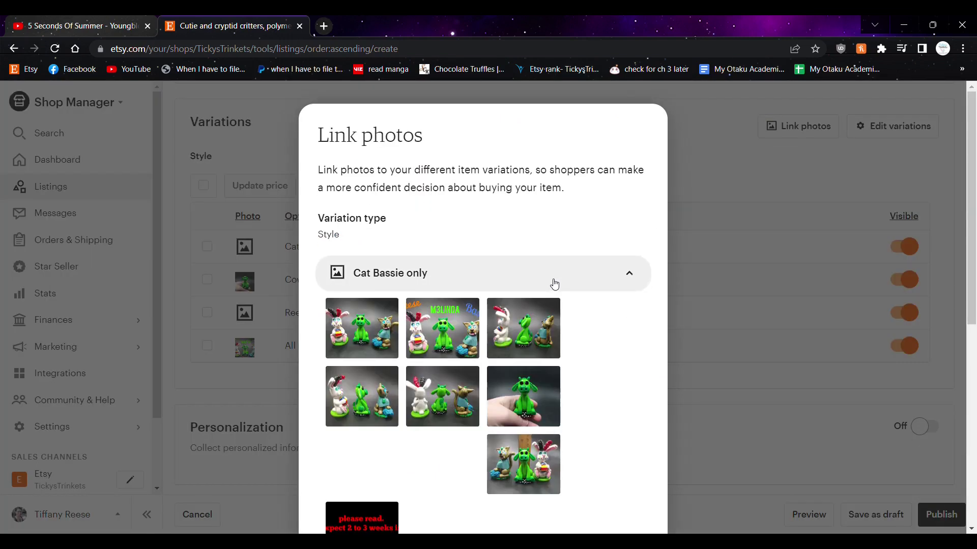
scroll(565, 308, "down", 3)
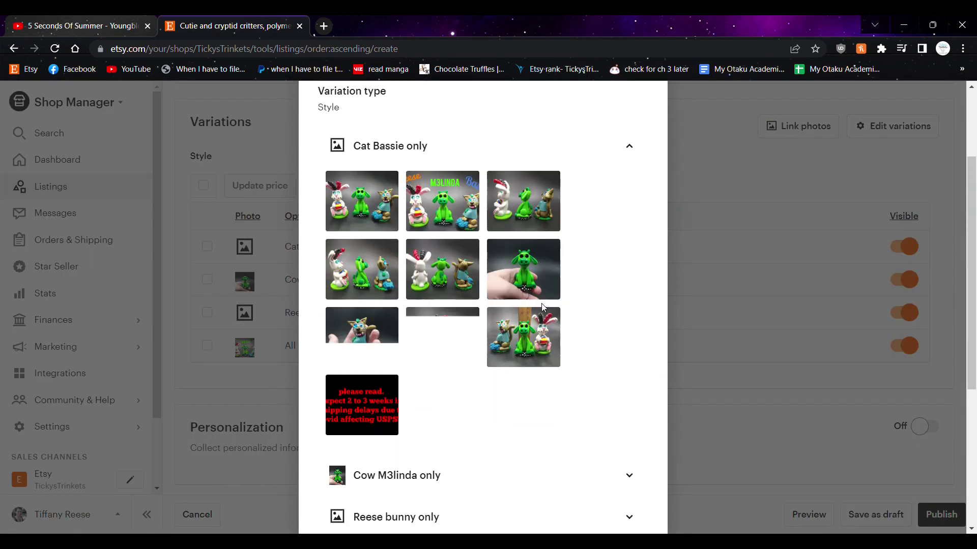
left_click(361, 337)
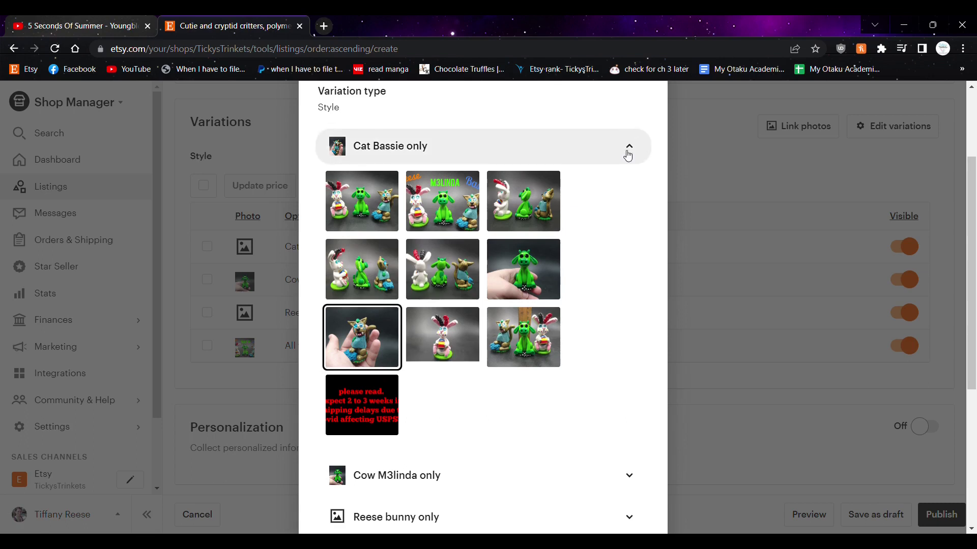
left_click(628, 145)
Step: Link the single rabbit sculpture photo to the Reese bunny only style and save the linked photos
left_click(613, 264)
scroll(574, 295, "down", 4)
left_click(453, 262)
scroll(530, 353, "up", 5)
left_click(602, 317)
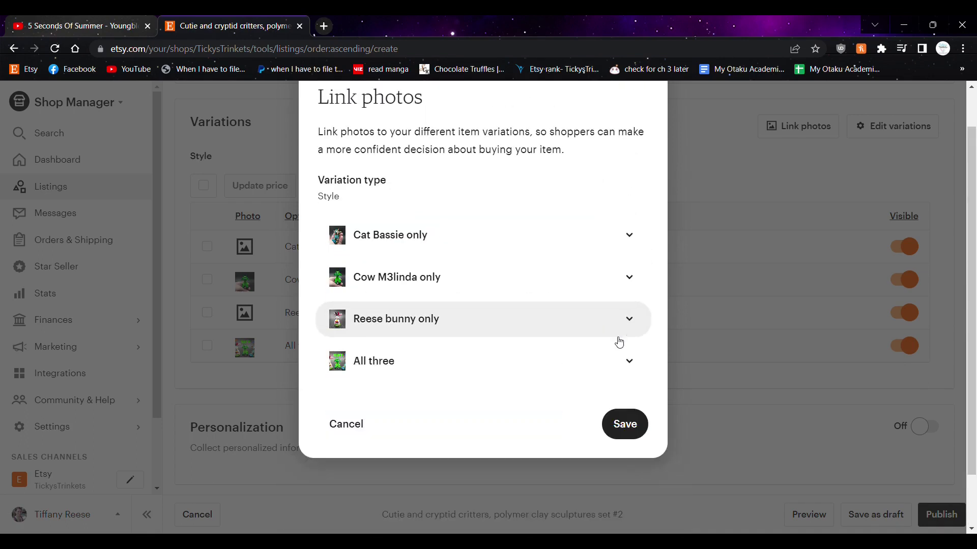
scroll(621, 345, "down", 2)
left_click(634, 360)
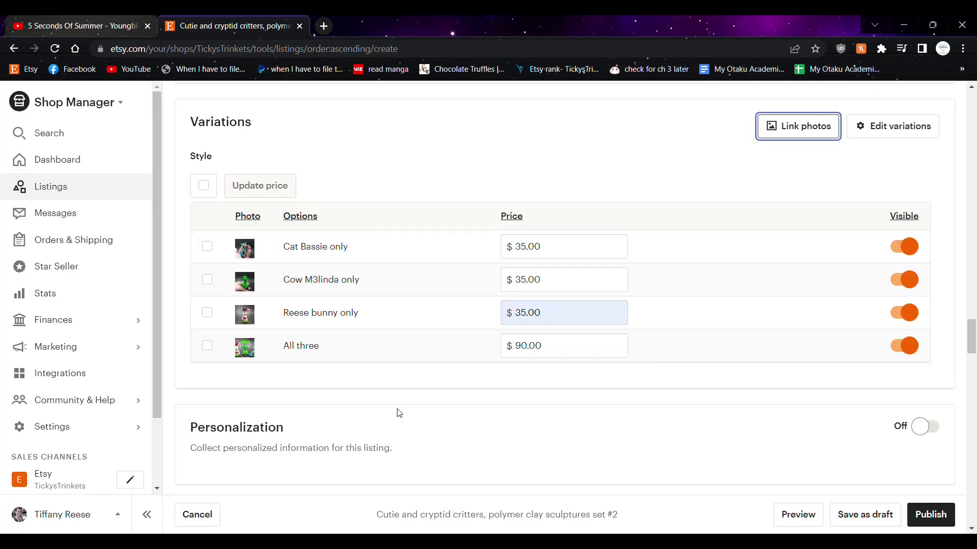
Step: Add a video to the set #2 listing and check its upload progress
scroll(399, 413, "up", 20)
scroll(418, 457, "up", 2)
scroll(417, 304, "down", 3)
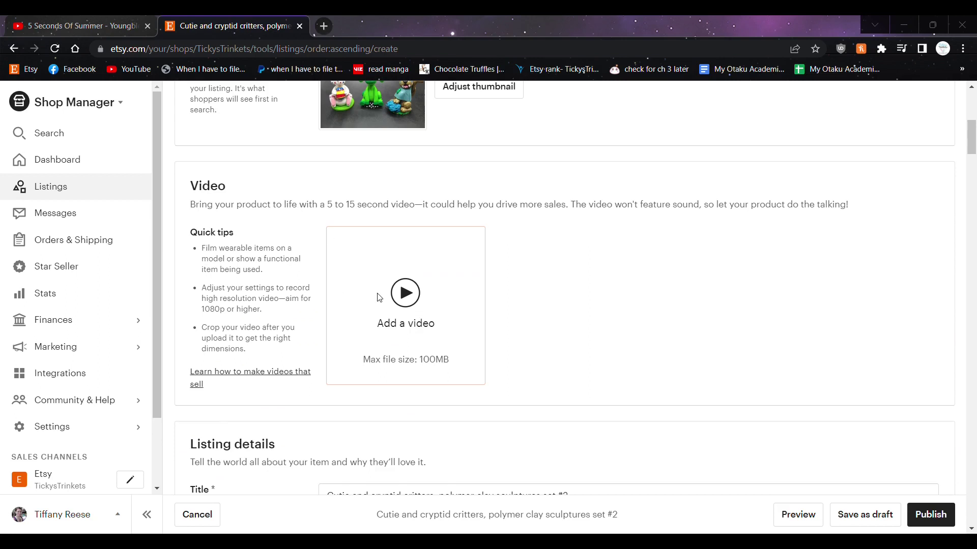
scroll(576, 446, "up", 2)
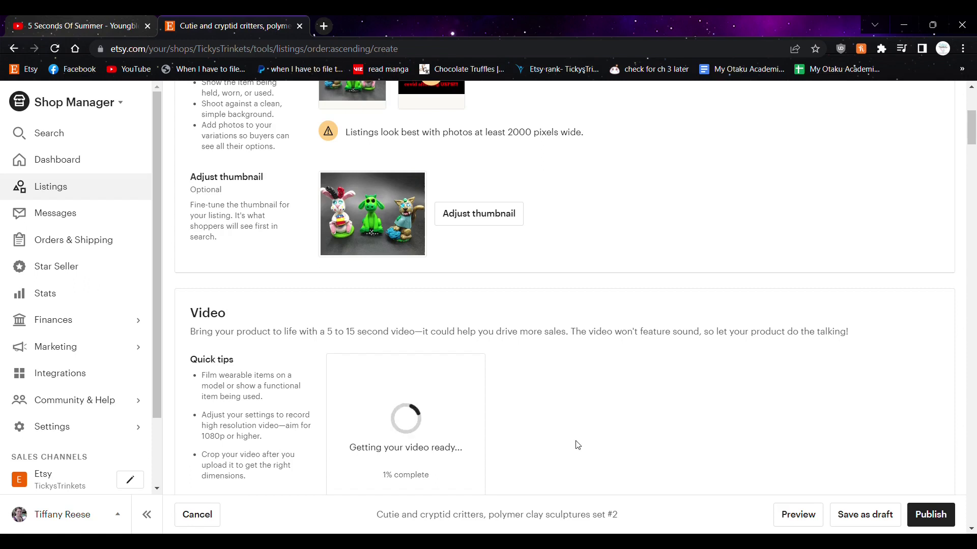
scroll(580, 452, "down", 1)
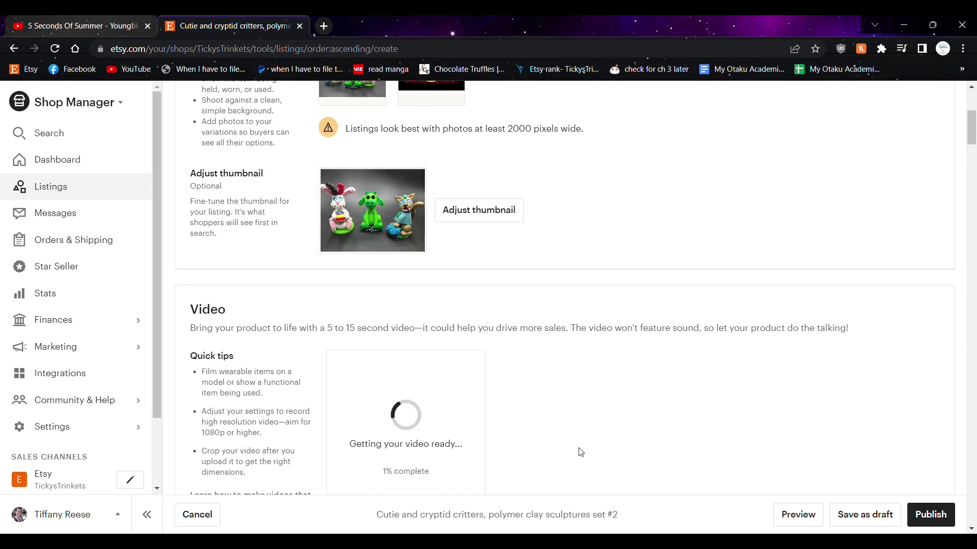
scroll(581, 452, "down", 1)
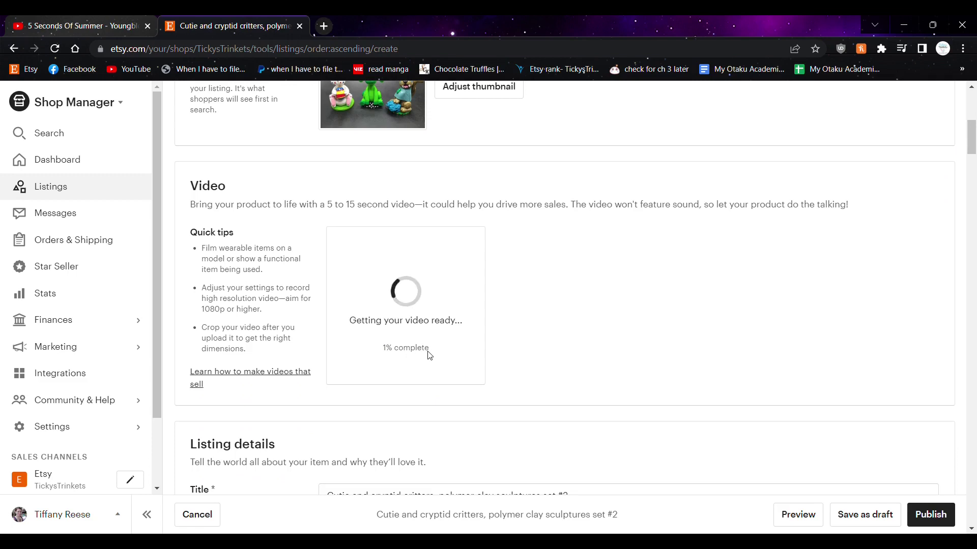
scroll(429, 356, "up", 3)
scroll(548, 403, "down", 2)
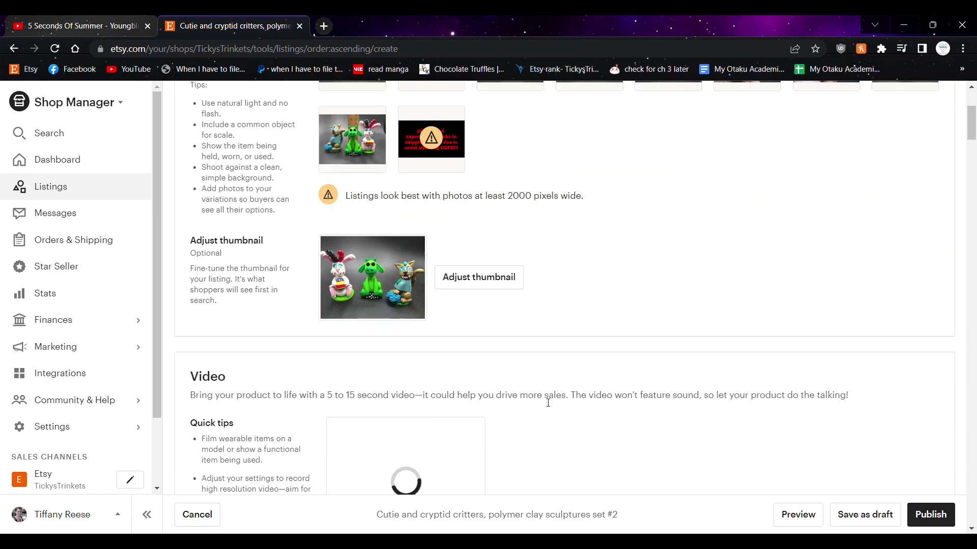
scroll(548, 403, "down", 3)
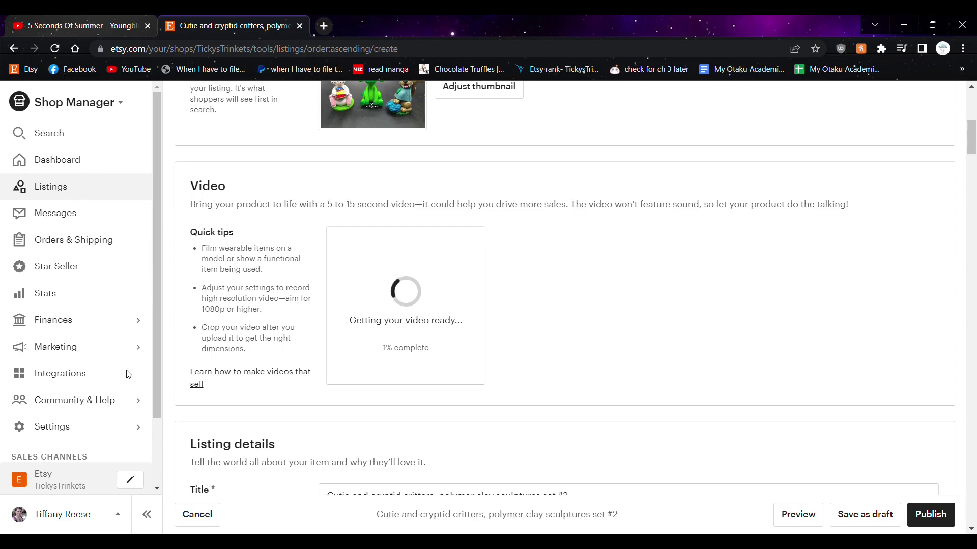
Step: Open the public TickysTrinkets shop page and bring up the polymer clay sculptures set #1 listing from its items
left_click(56, 480)
scroll(403, 383, "down", 5)
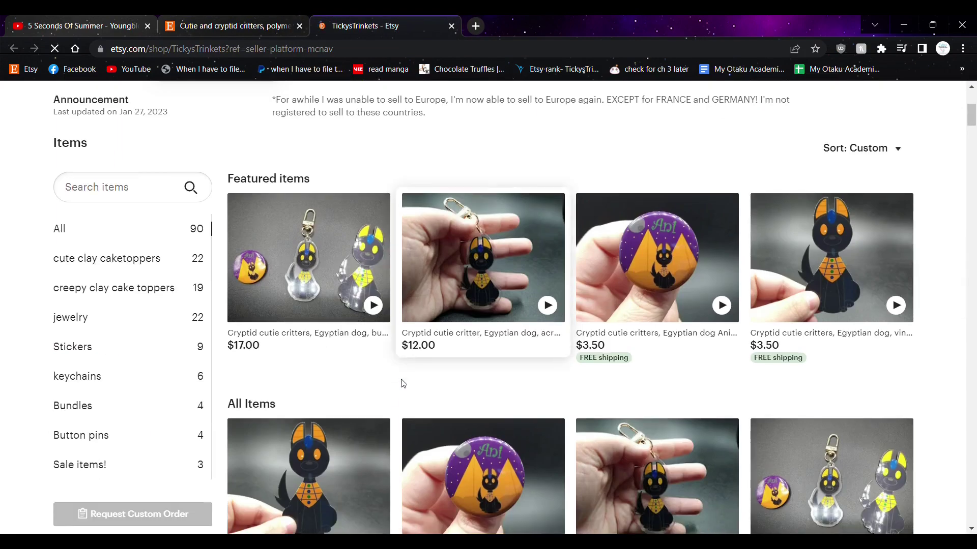
scroll(404, 386, "down", 15)
scroll(441, 403, "up", 5)
scroll(440, 403, "down", 5)
left_click(482, 370)
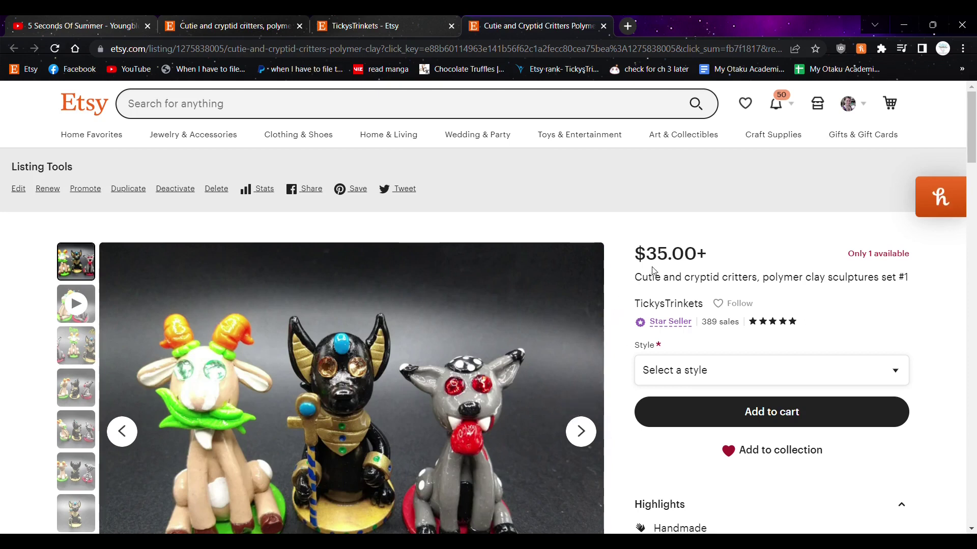
Step: Examine the public set #1 listing's description, shipping and return policies, FAQs, shop reviews and related items
scroll(614, 195, "down", 10)
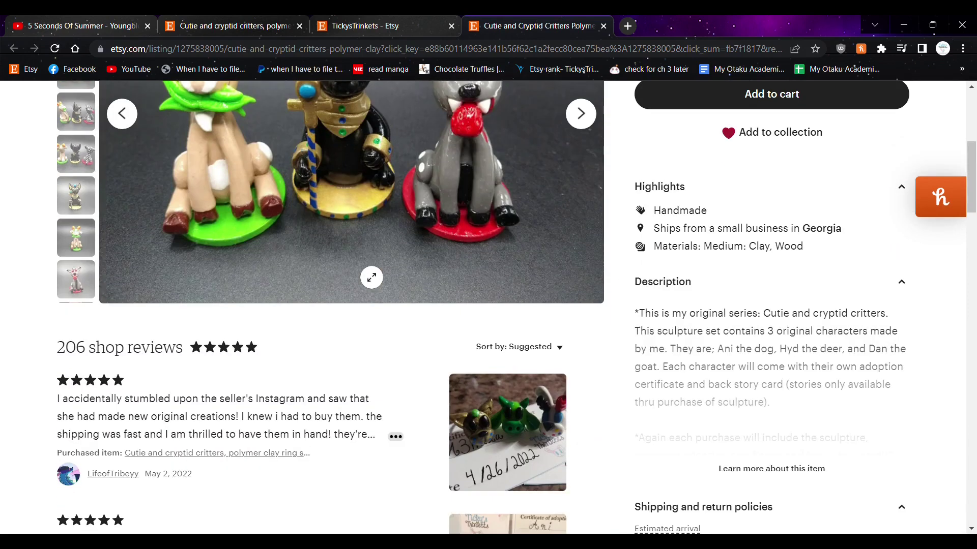
scroll(863, 259, "down", 5)
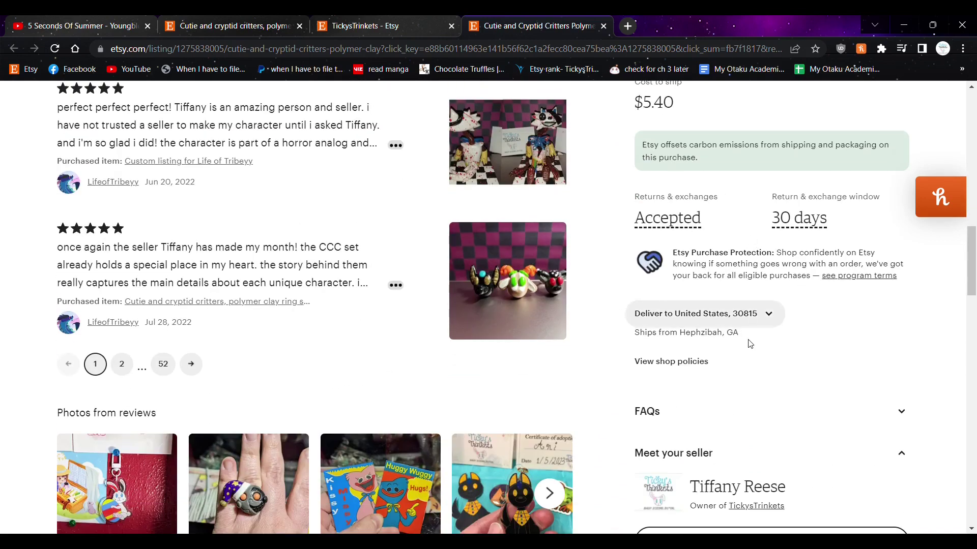
scroll(743, 323, "down", 2)
left_click(822, 292)
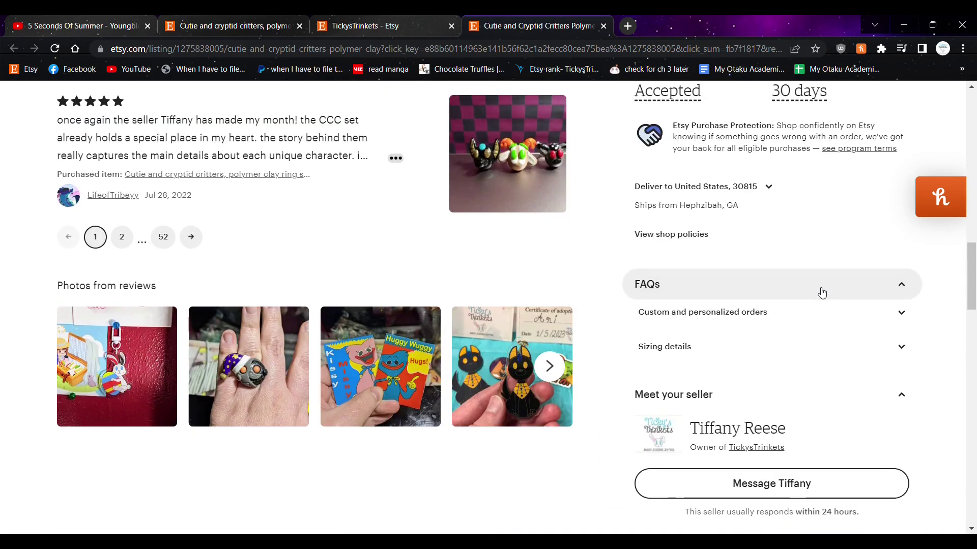
left_click(820, 291)
scroll(501, 300, "down", 4)
scroll(501, 300, "up", 2)
scroll(501, 301, "down", 2)
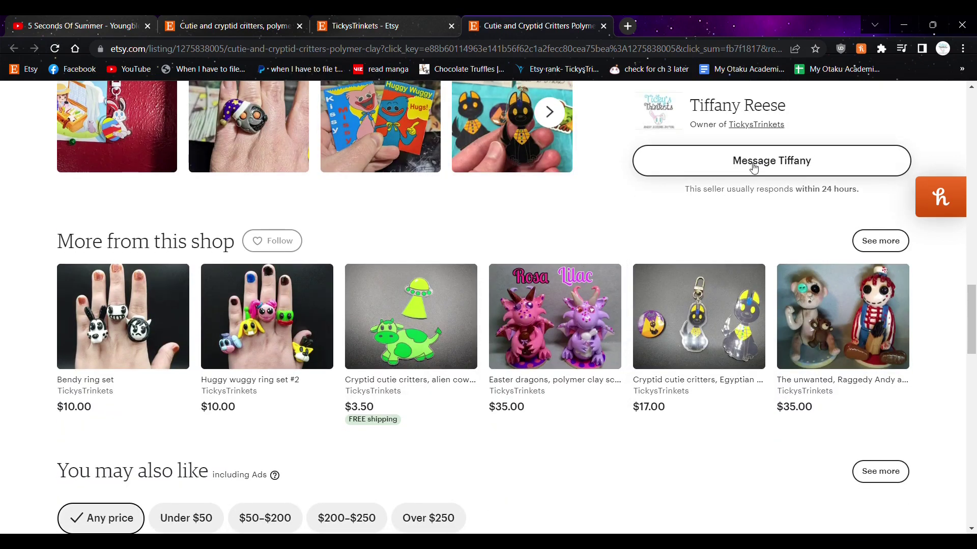
scroll(756, 161, "down", 4)
scroll(663, 303, "up", 12)
scroll(664, 304, "up", 15)
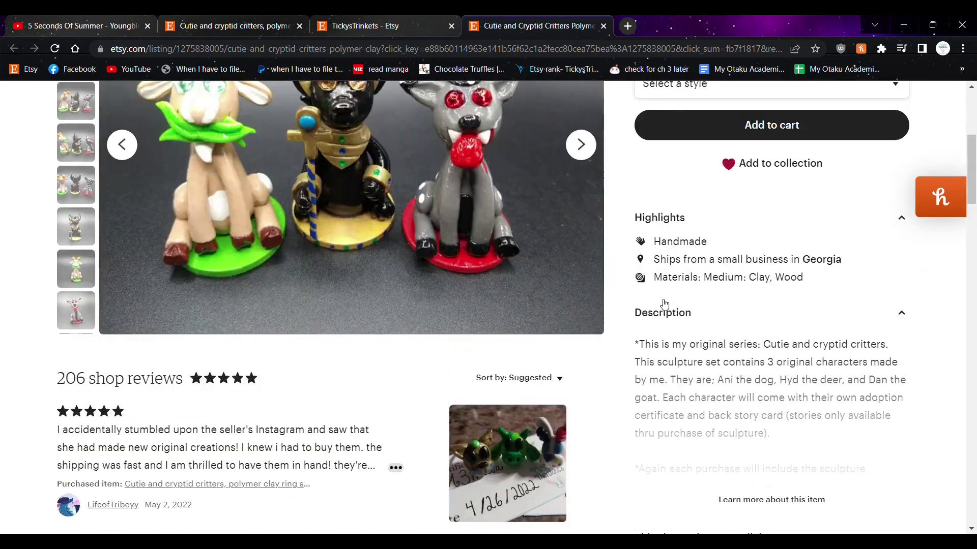
scroll(633, 268, "down", 11)
scroll(633, 268, "up", 1)
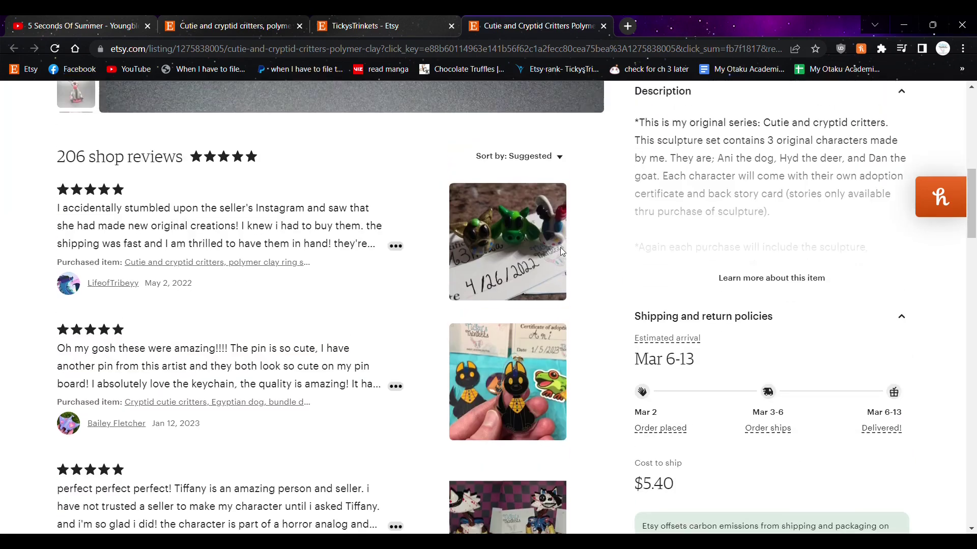
scroll(519, 239, "up", 5)
scroll(524, 223, "down", 6)
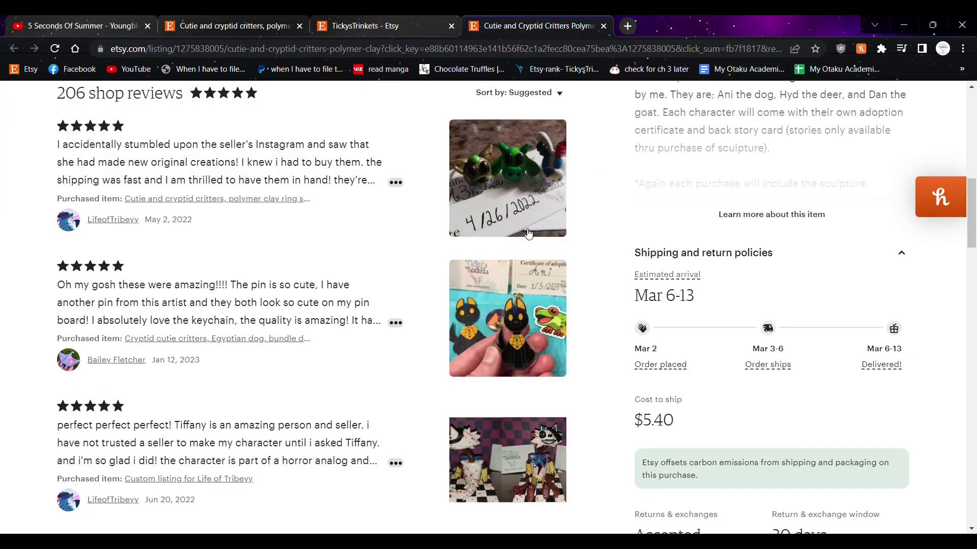
scroll(497, 396, "up", 7)
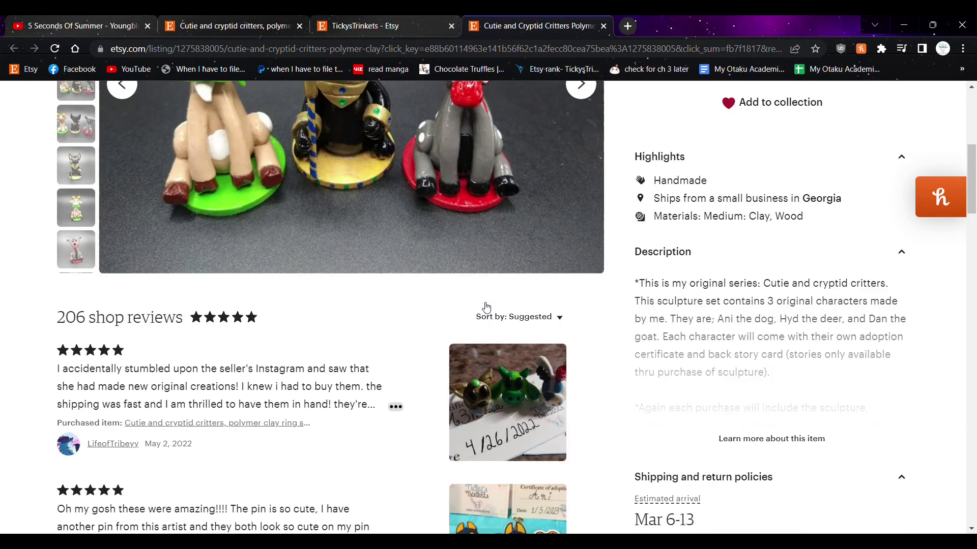
Step: Check the video upload progress on the set #2 listing form, also looking in on the open YouTube song
left_click(362, 20)
scroll(448, 326, "up", 10)
left_click(261, 21)
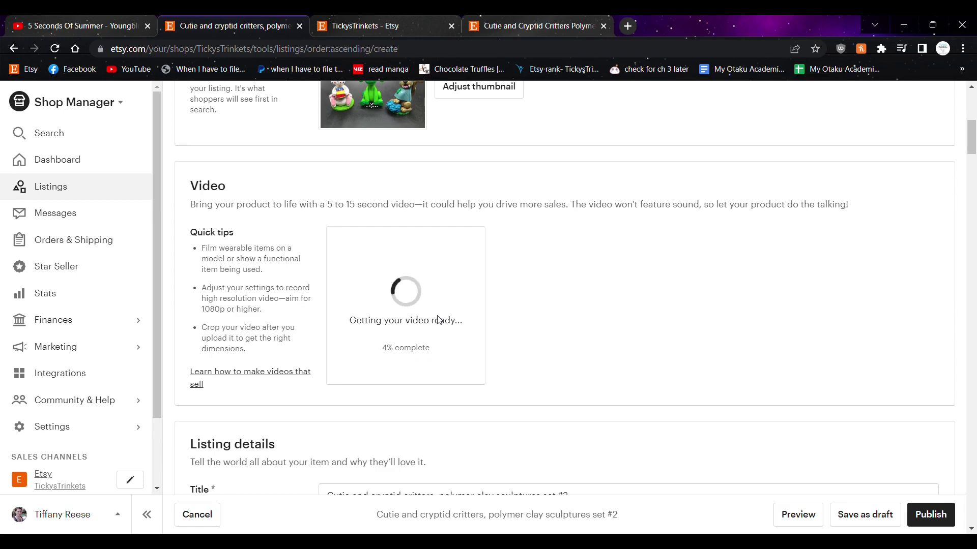
left_click(86, 21)
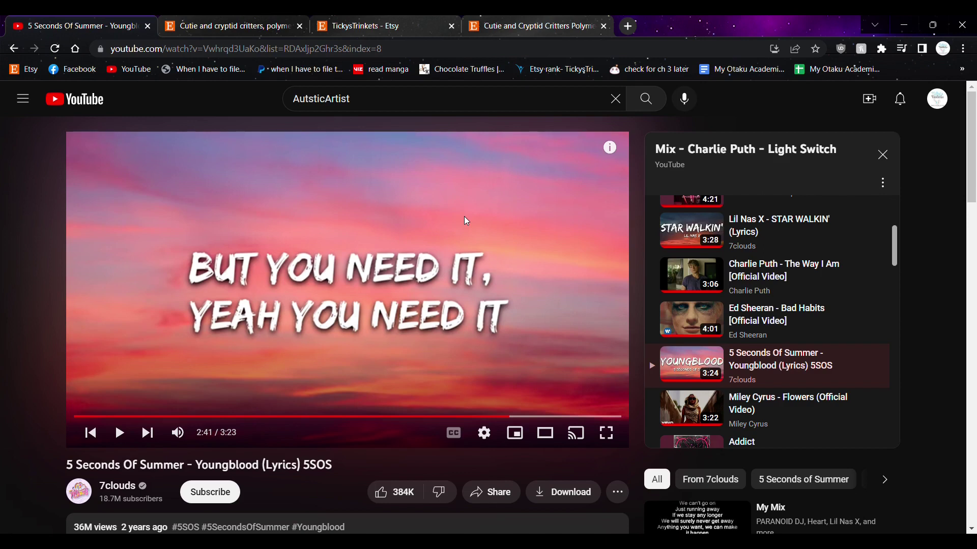
left_click(237, 23)
Step: Review the set #2 listing form from photos and attributes through tags, materials, inventory and variations to the shipping settings
scroll(497, 438, "up", 5)
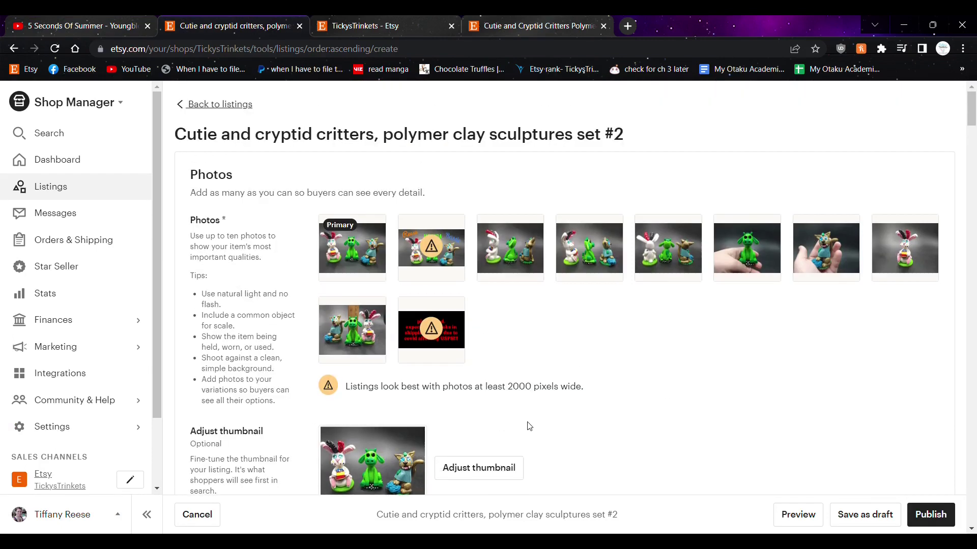
scroll(584, 410, "down", 9)
scroll(656, 410, "down", 20)
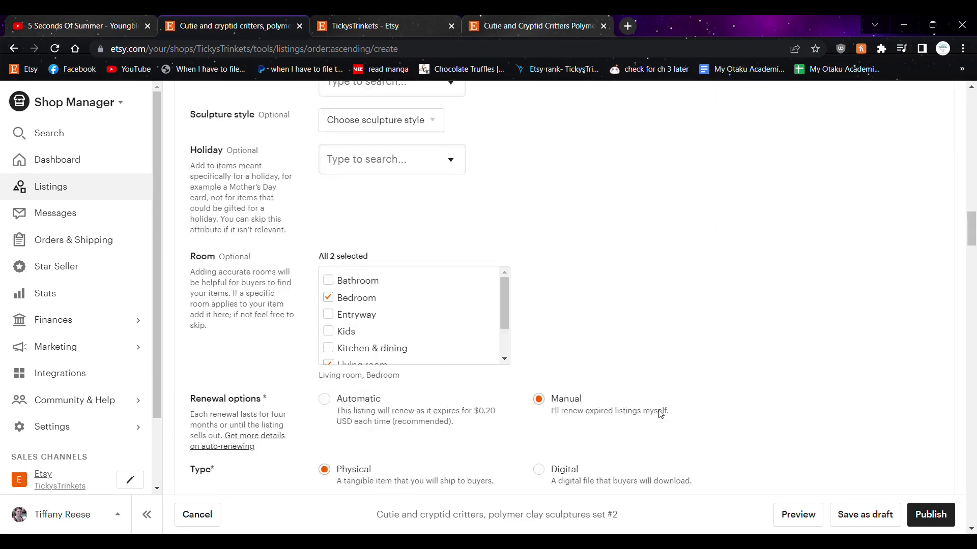
scroll(544, 406, "down", 6)
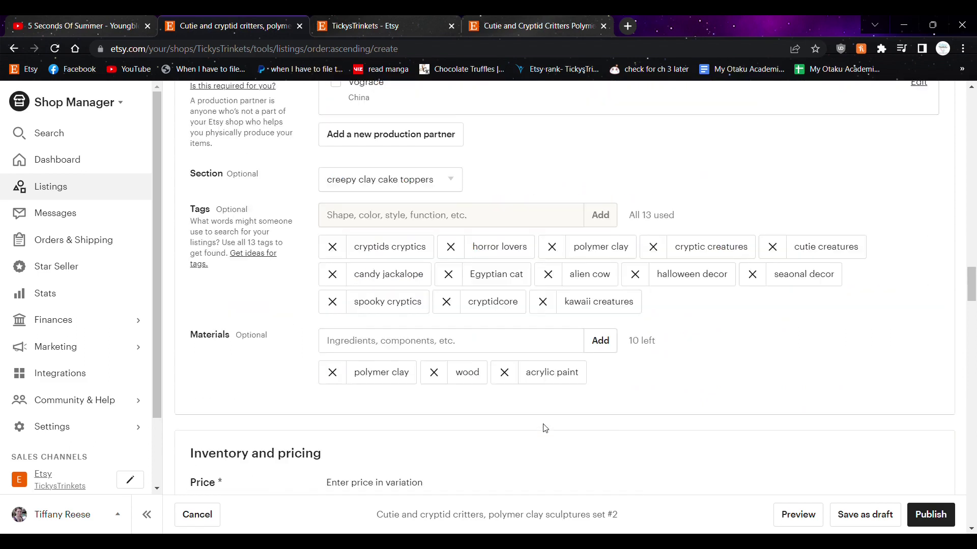
scroll(569, 406, "down", 5)
scroll(575, 412, "up", 5)
scroll(575, 413, "down", 12)
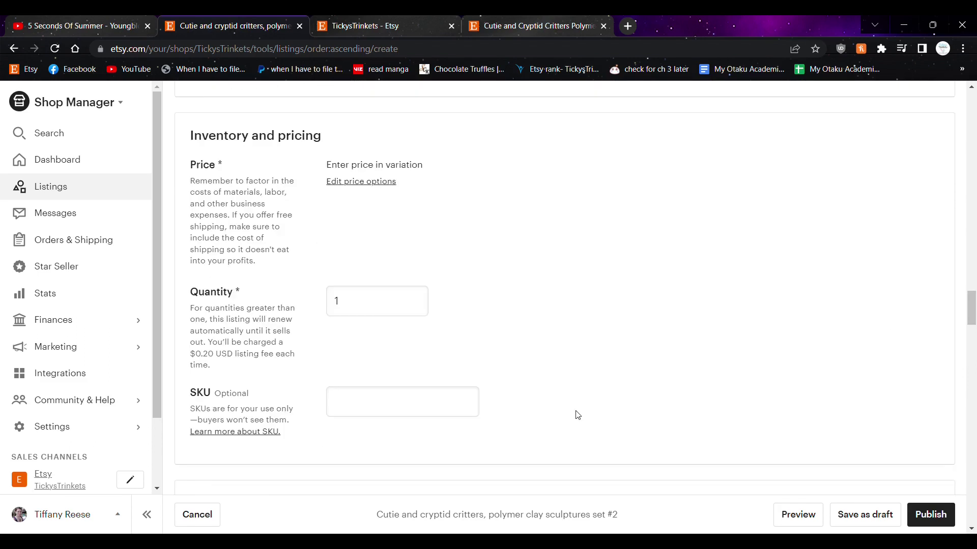
scroll(577, 415, "down", 7)
scroll(458, 367, "up", 3)
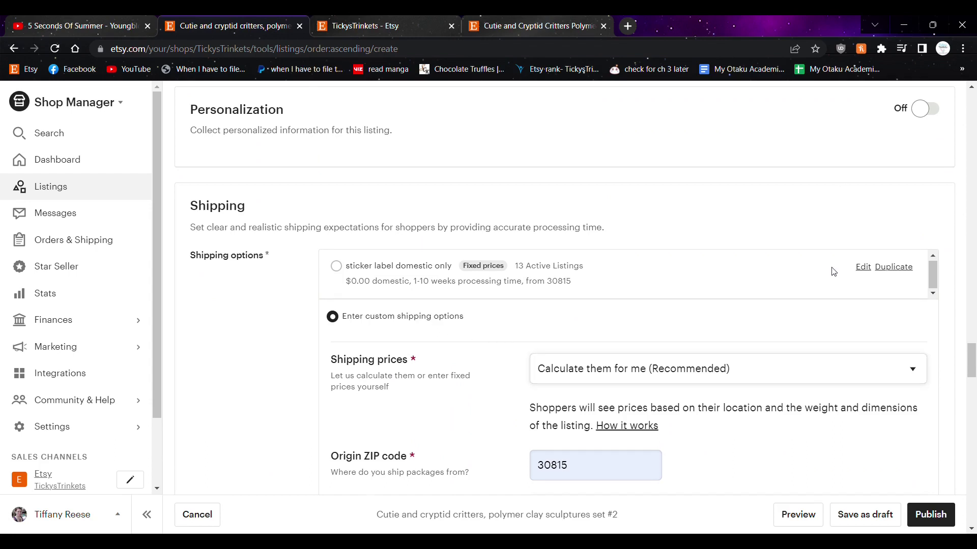
scroll(831, 274, "down", 3)
scroll(648, 337, "down", 3)
scroll(647, 338, "up", 3)
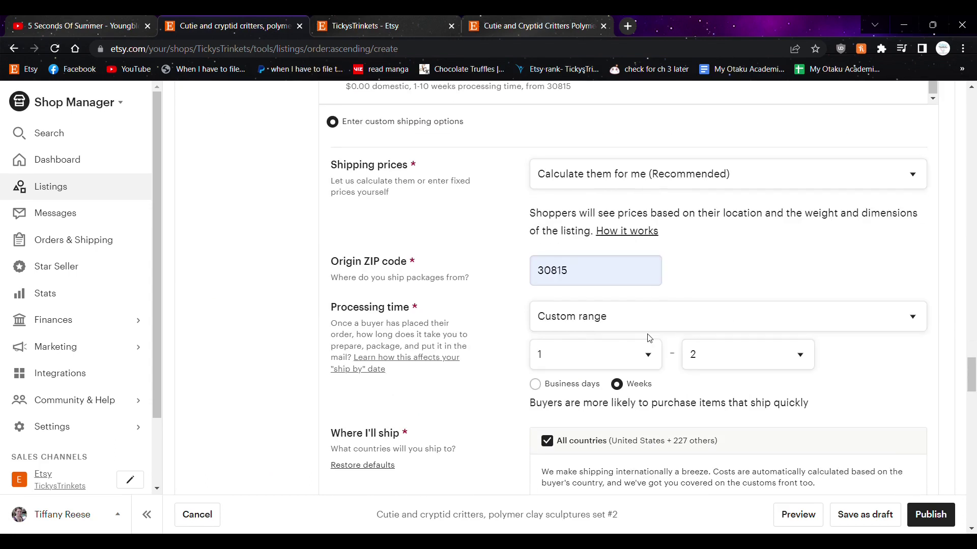
scroll(866, 349, "down", 10)
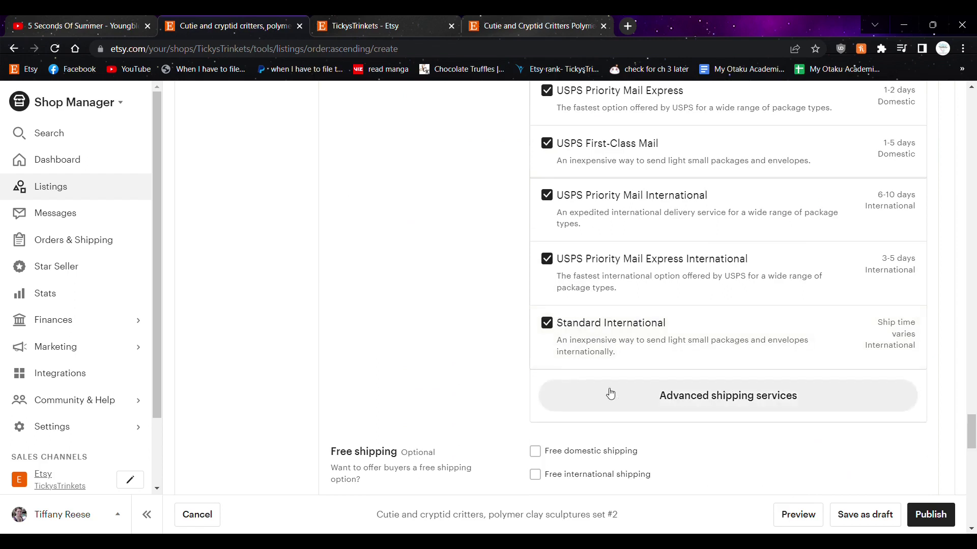
scroll(516, 377, "down", 5)
scroll(518, 369, "up", 15)
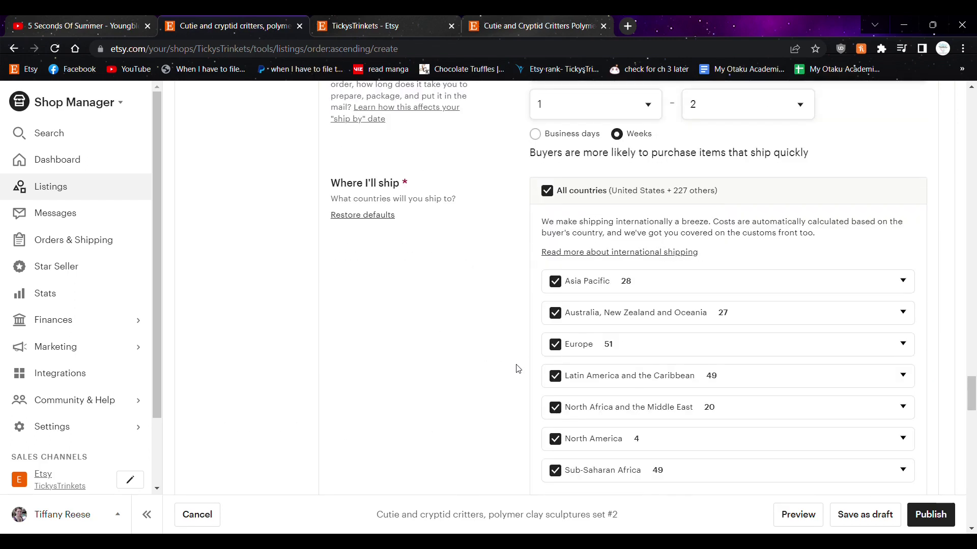
scroll(518, 369, "up", 2)
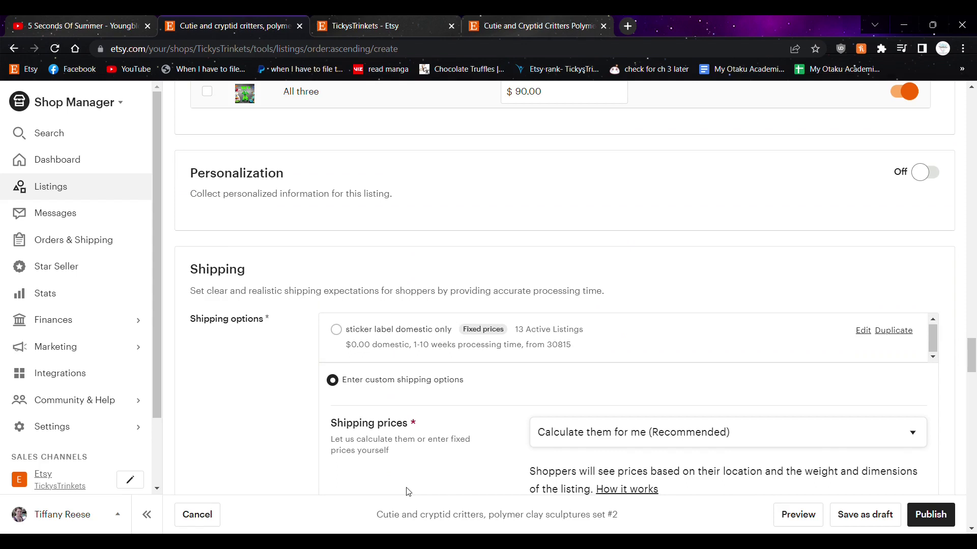
Step: Recheck the video upload progress and the photo order on the set #2 listing form
scroll(457, 399, "up", 12)
scroll(460, 401, "up", 15)
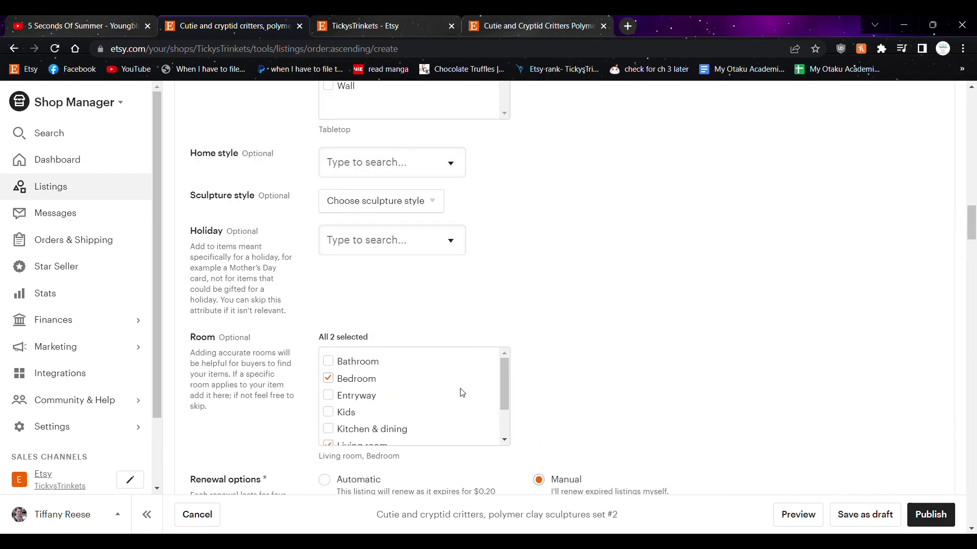
scroll(468, 382, "up", 10)
scroll(475, 364, "down", 6)
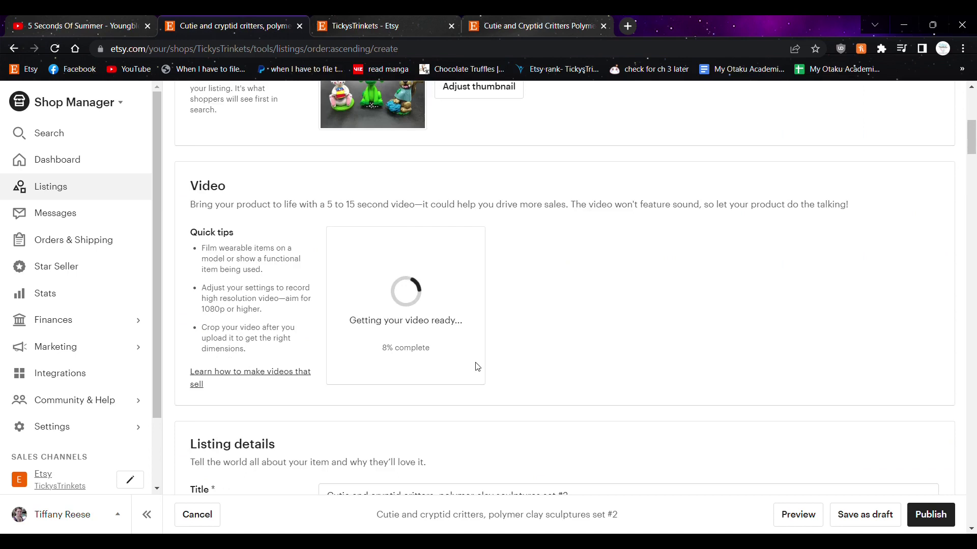
scroll(723, 384, "up", 7)
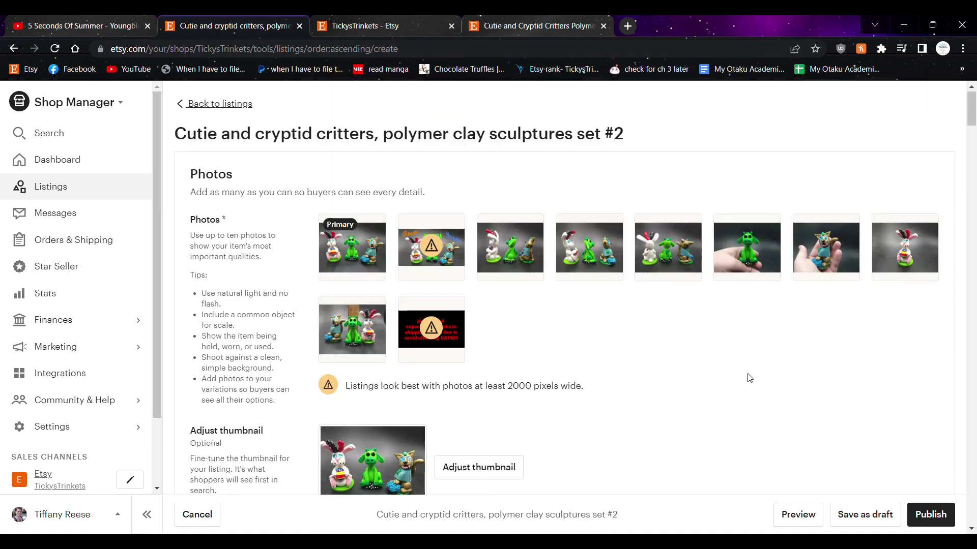